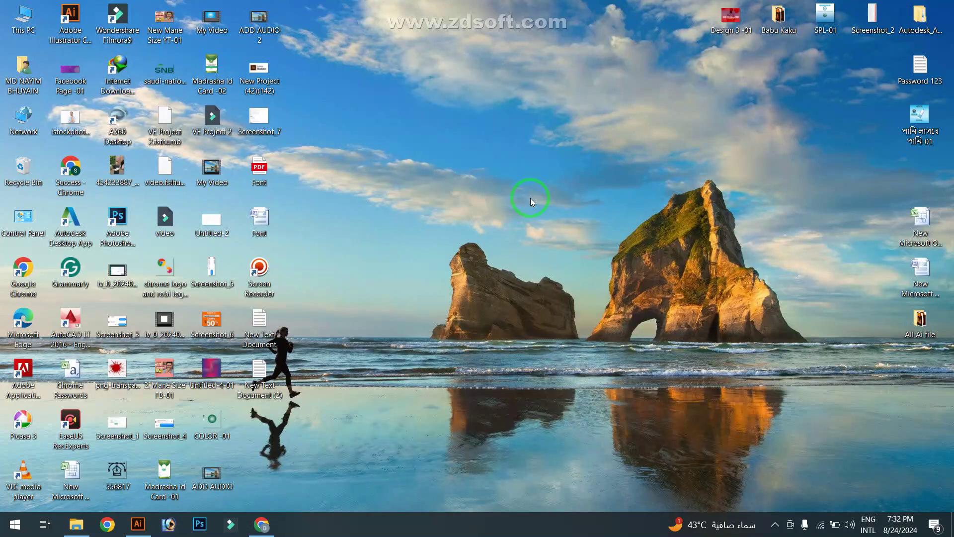
Launch Illustrator and start a new document
click(141, 525)
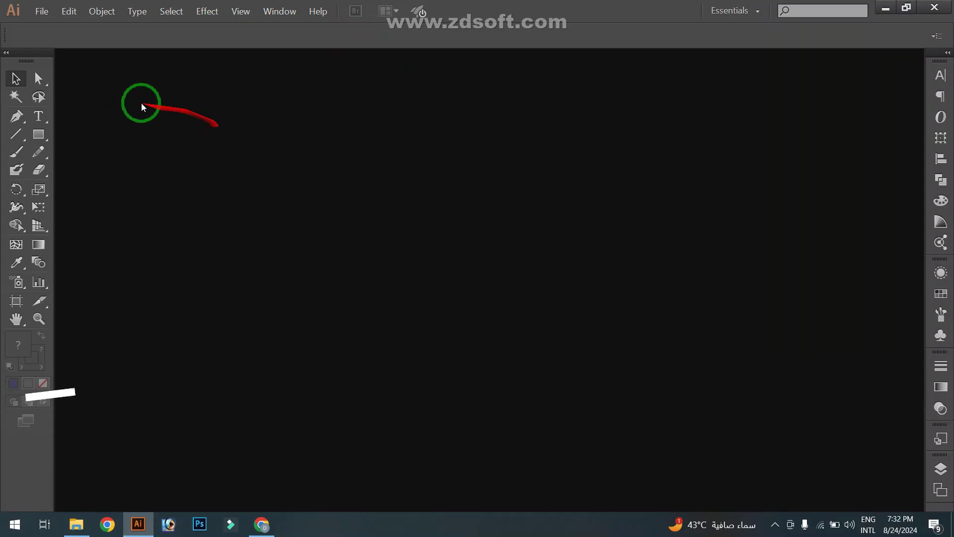
click(42, 15)
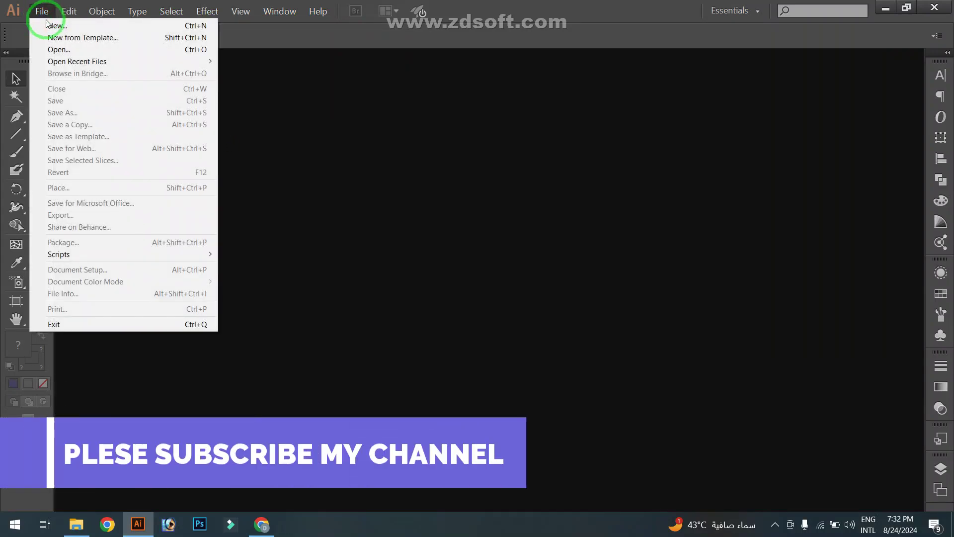
click(55, 26)
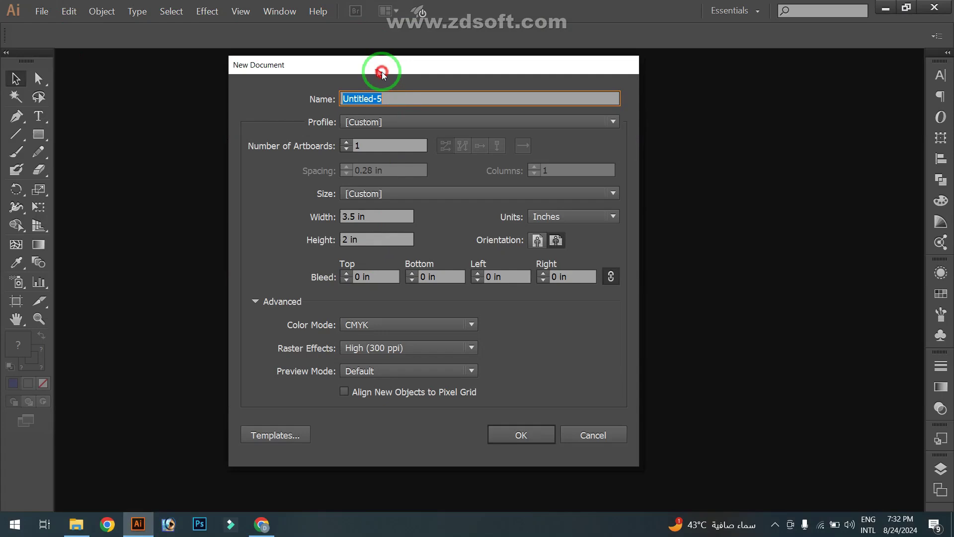
drag(383, 69, 398, 83)
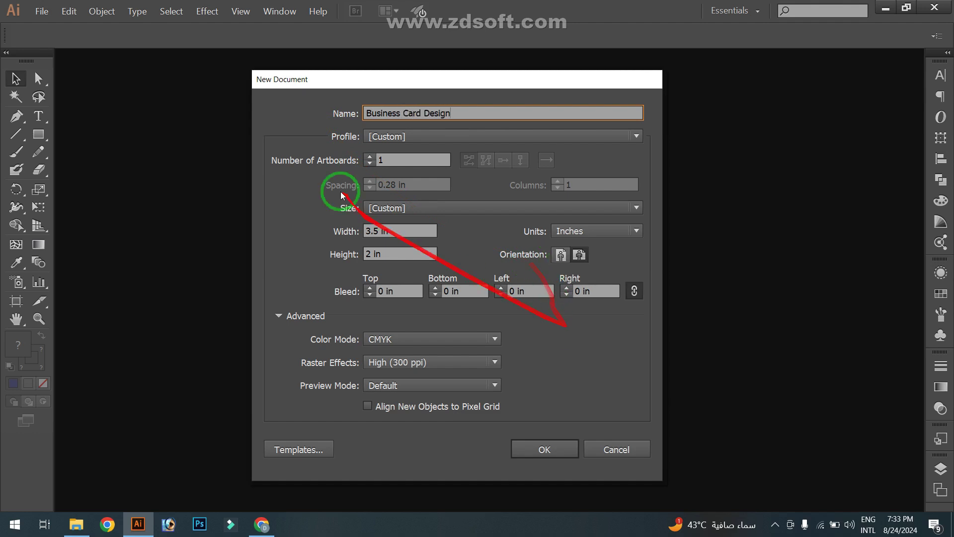
Create 'Business Card Design' at 3.5 × 2 in, 0.125 in bleed on all sides, CMYK
click(403, 212)
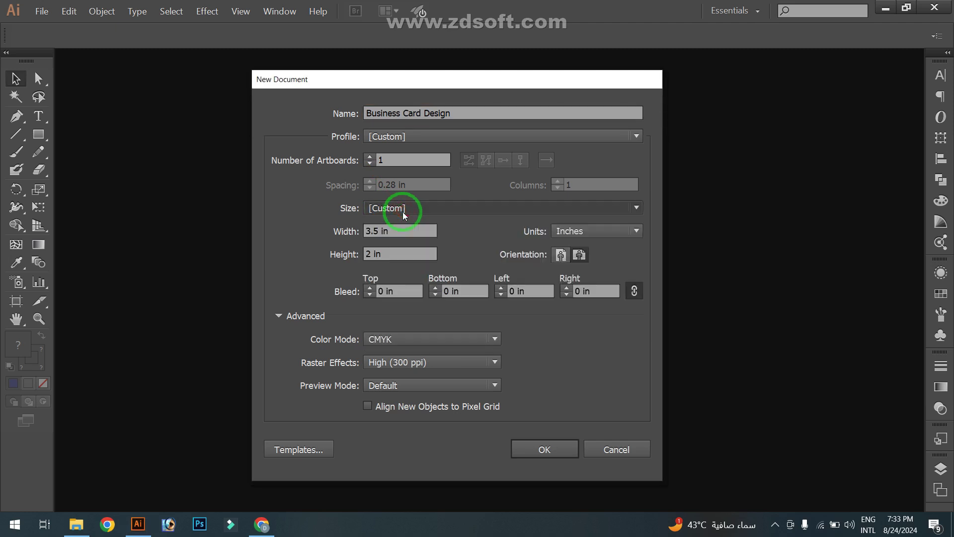
click(566, 232)
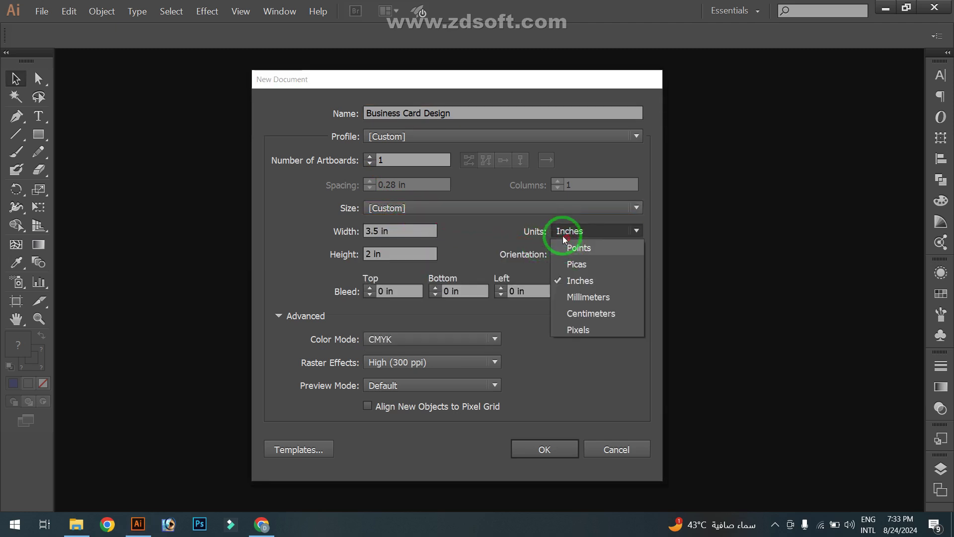
click(407, 230)
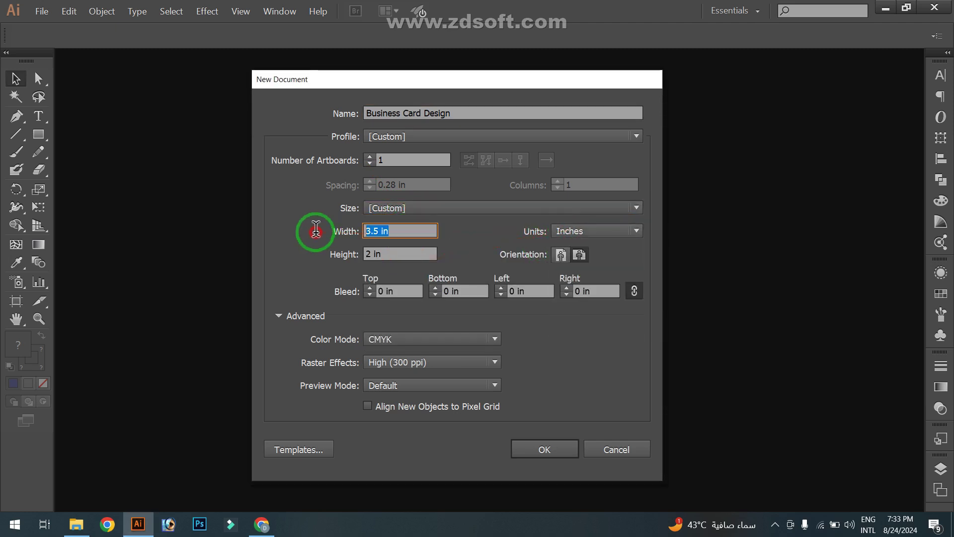
click(412, 252)
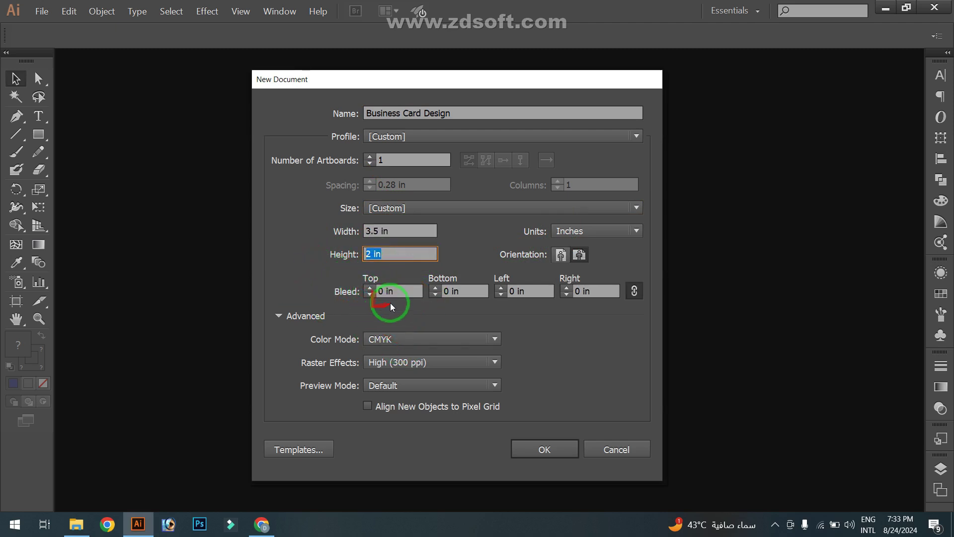
click(370, 288)
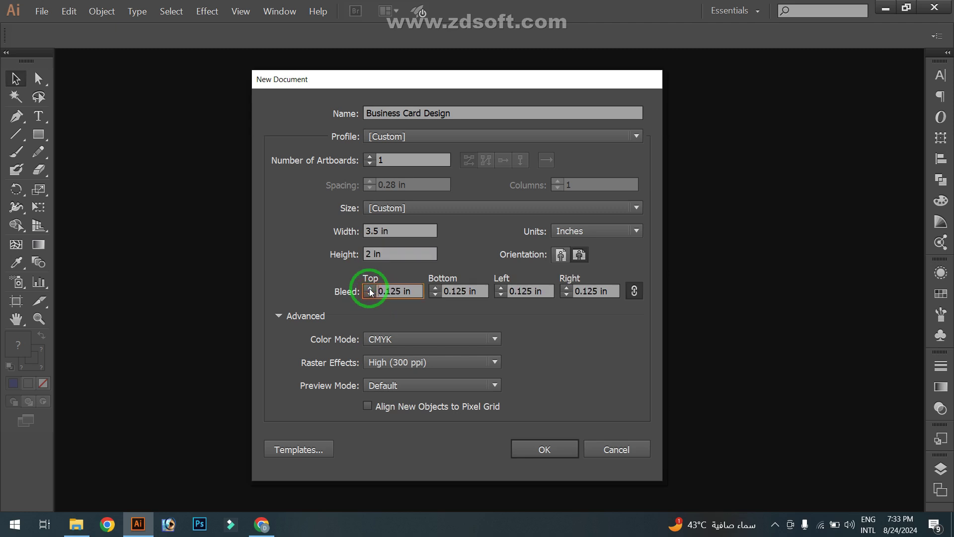
double_click(541, 292)
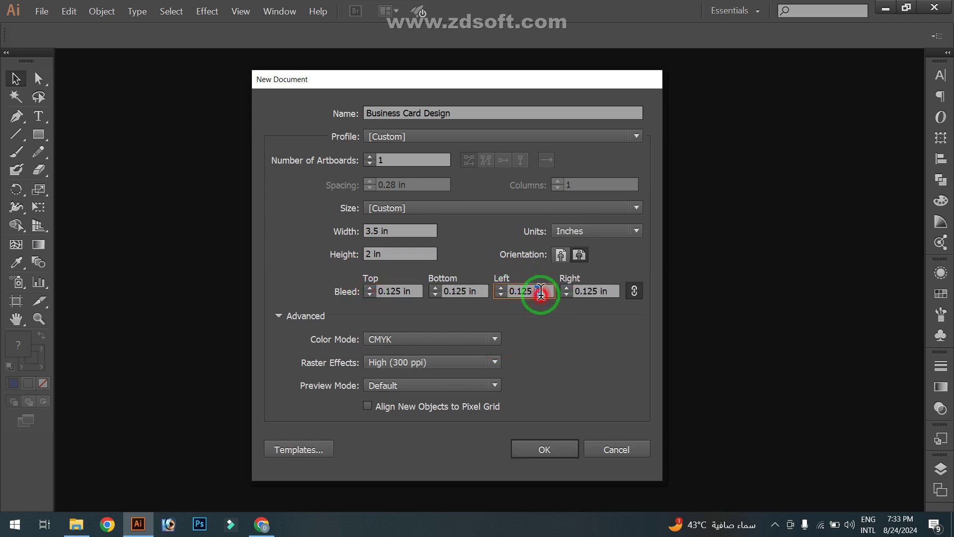
click(591, 291)
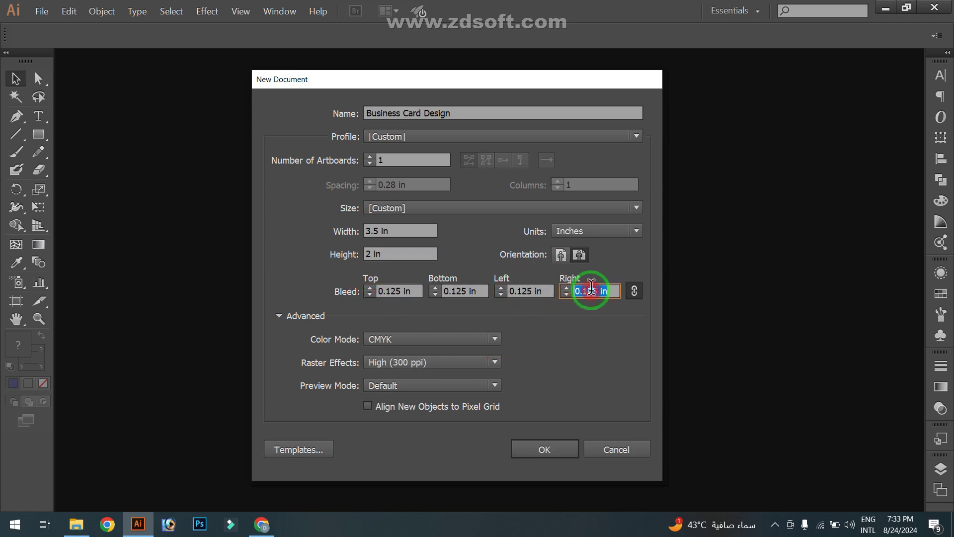
click(425, 340)
click(425, 340)
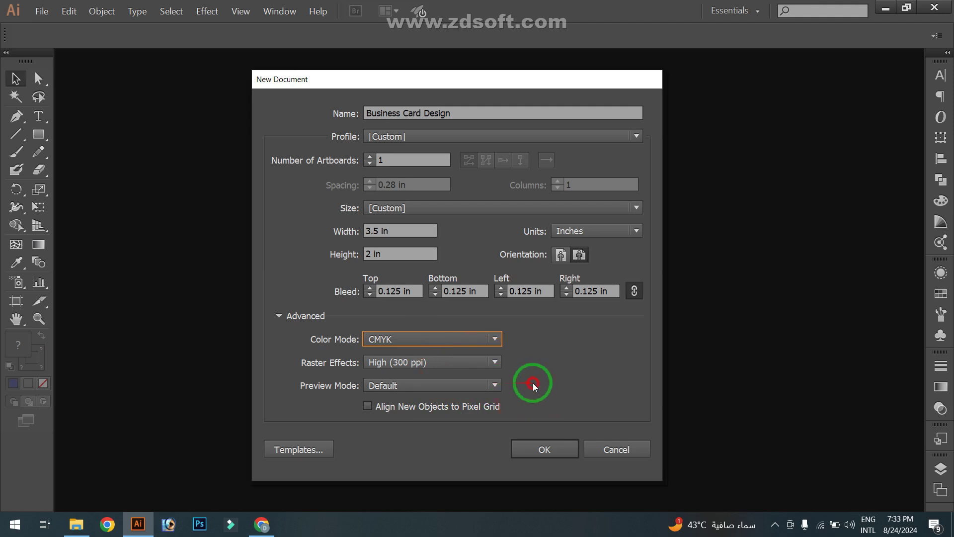
click(539, 451)
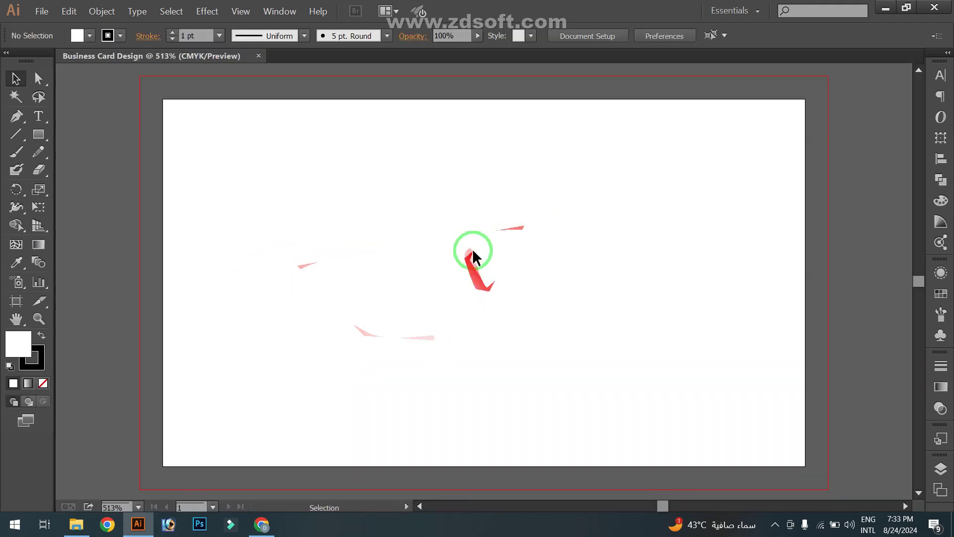
Zoom and pan so the blank artboard and its red bleed guide sit centred in view
scroll(490, 252, down, 2)
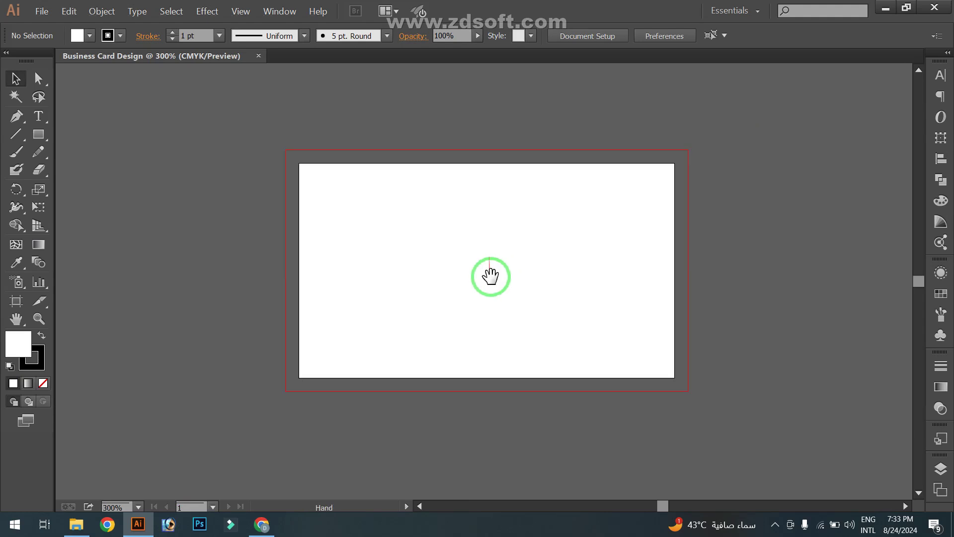
drag(490, 276, 473, 292)
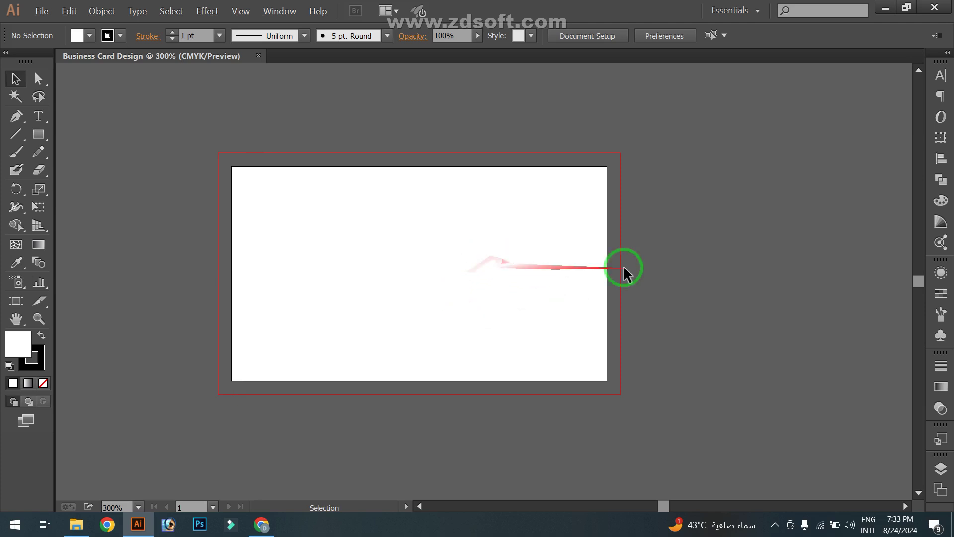
mouse_move(685, 272)
mouse_down()
mouse_move(656, 275)
mouse_move(662, 264)
mouse_move(703, 264)
mouse_up()
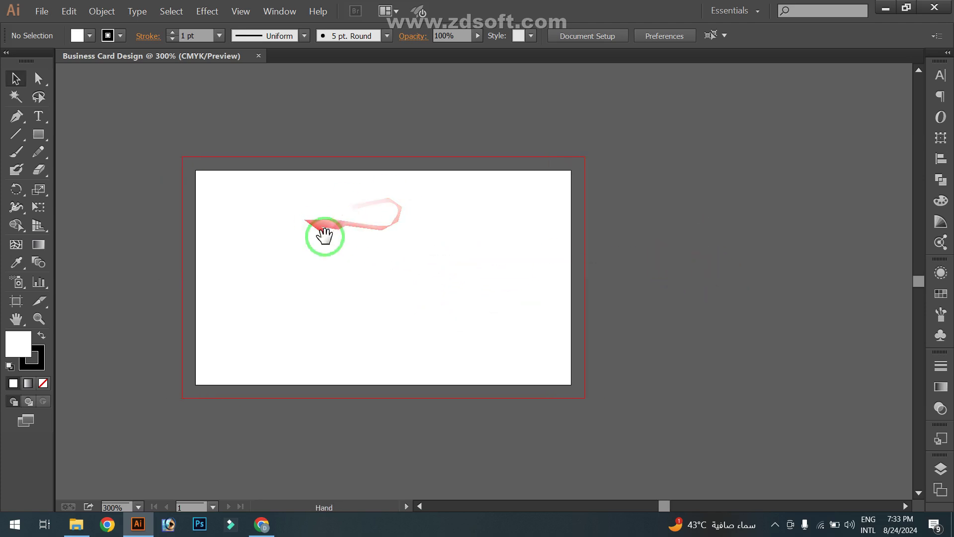
drag(330, 238, 348, 240)
scroll(267, 217, up, 1)
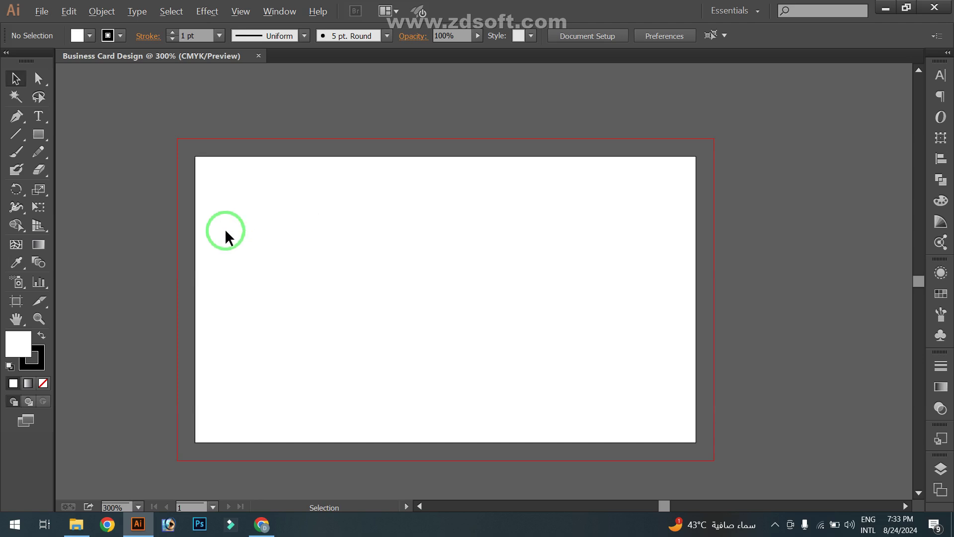
scroll(225, 236, down, 1)
click(38, 134)
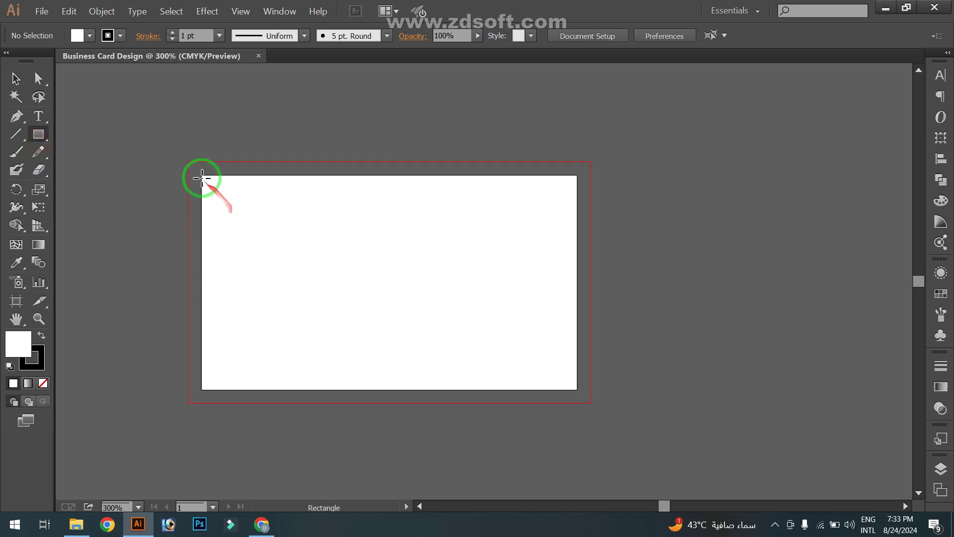
click(15, 84)
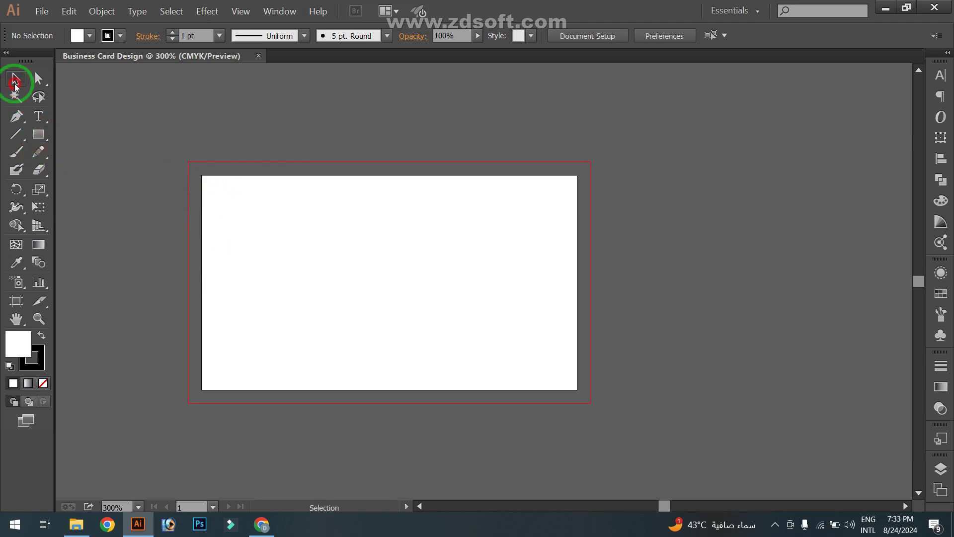
drag(208, 136, 217, 137)
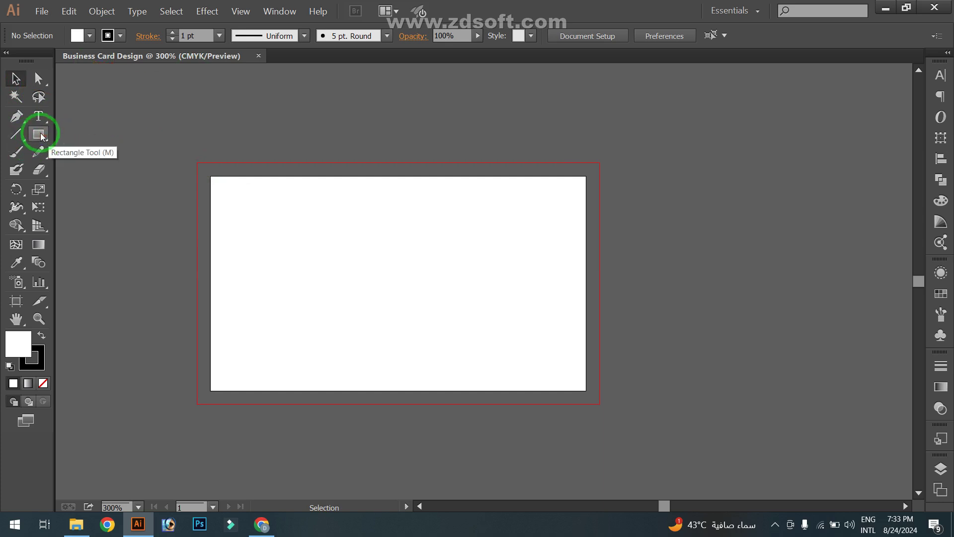
Draw a rectangle covering the whole card with no outline and a cyan fill
click(39, 134)
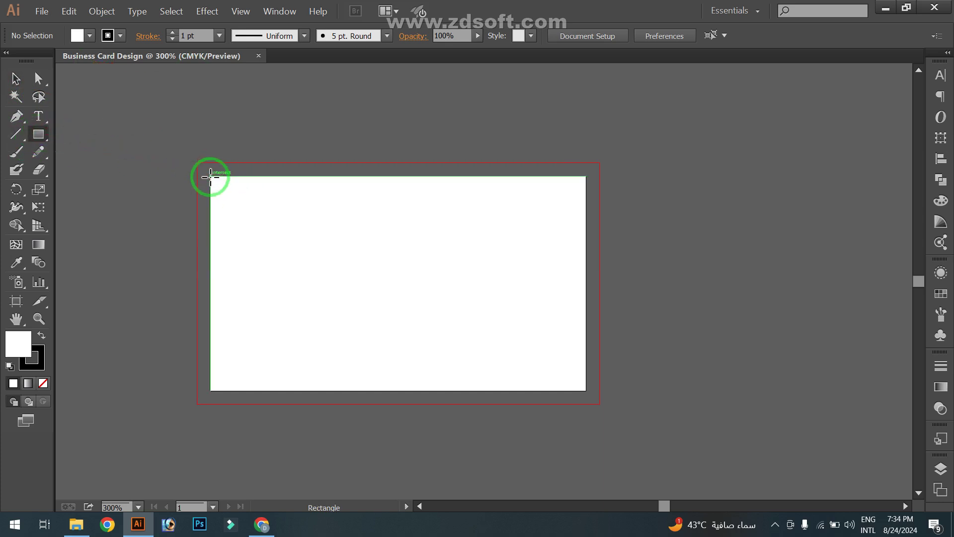
drag(210, 177, 586, 390)
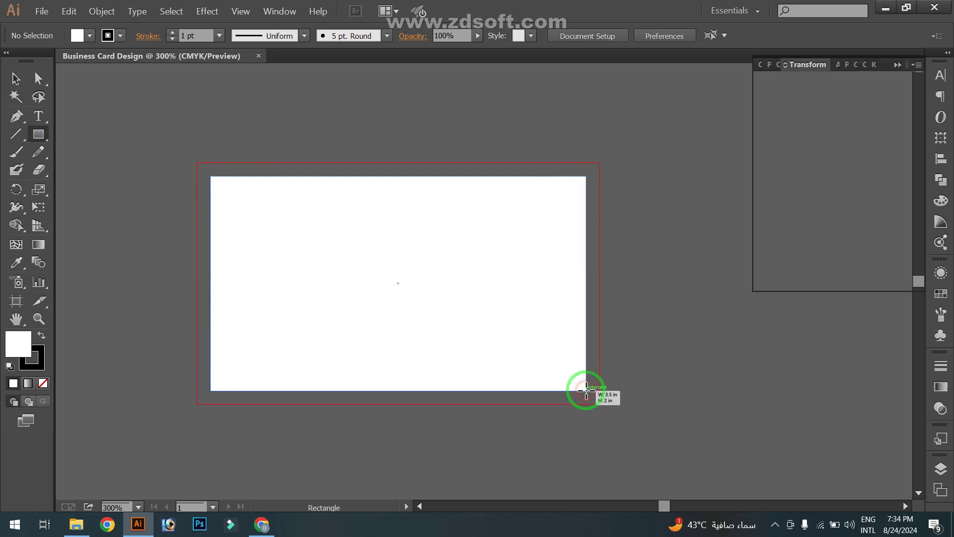
click(121, 39)
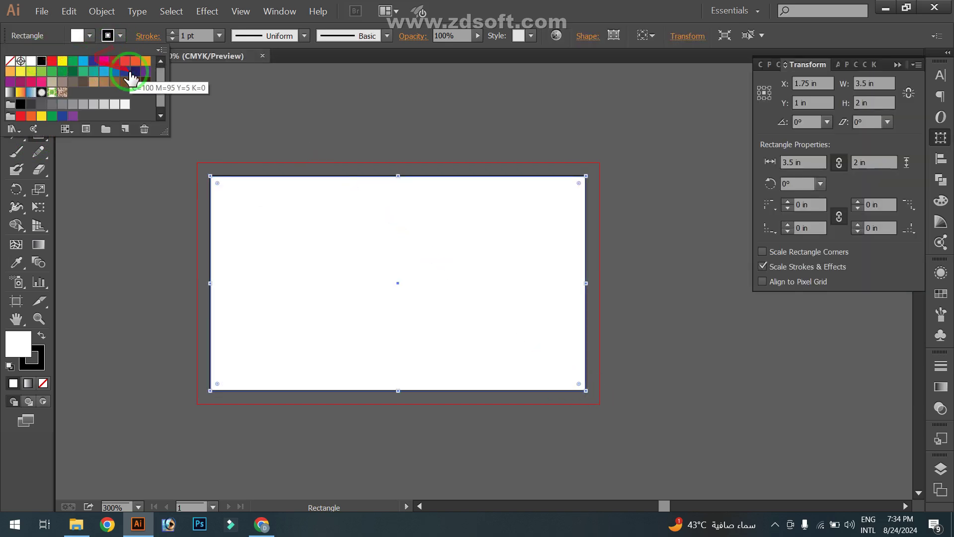
click(9, 61)
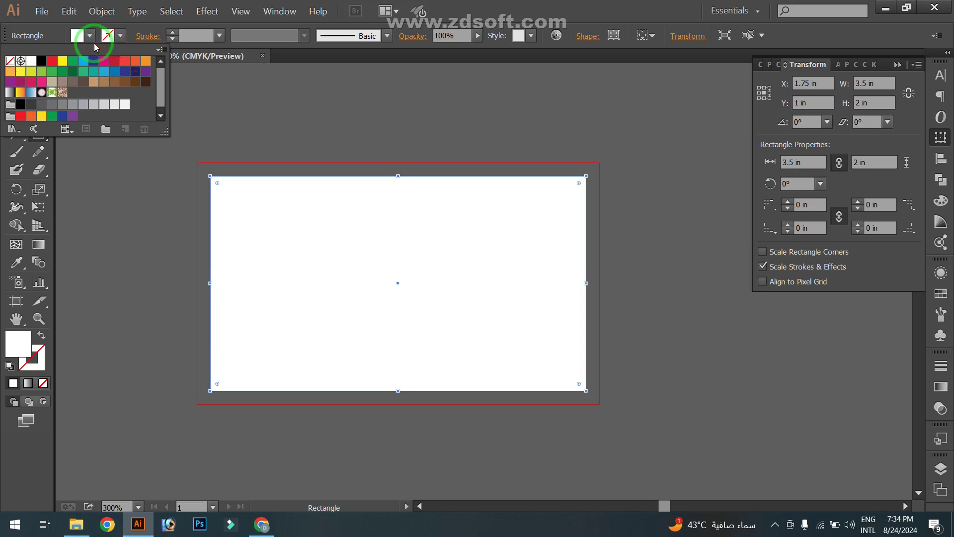
click(91, 37)
click(91, 37)
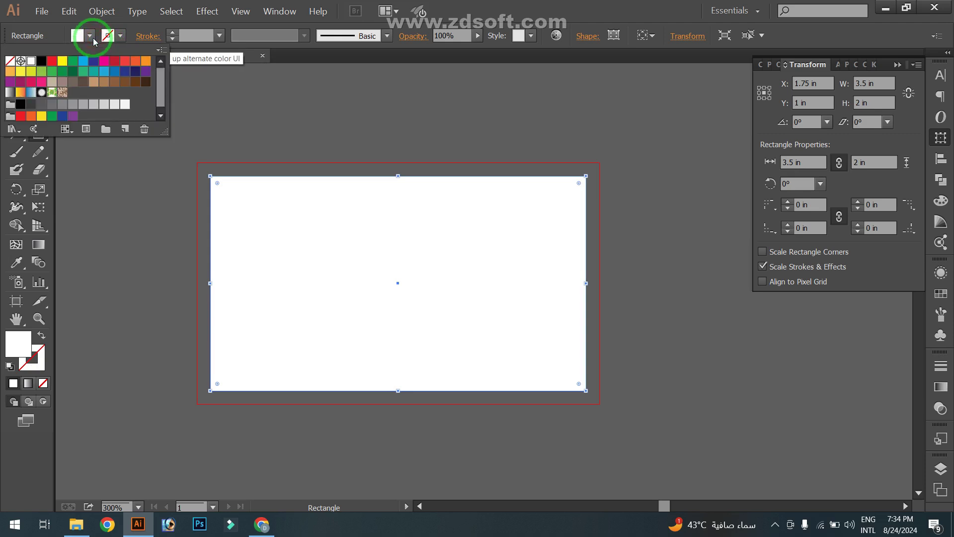
click(83, 61)
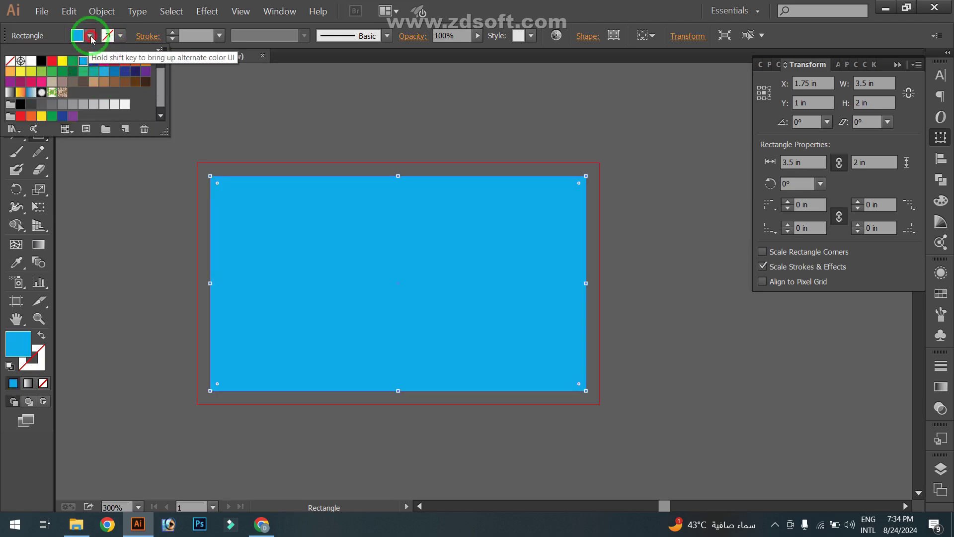
Enter and leave isolation mode, then select the blue card rectangle by itself
click(15, 78)
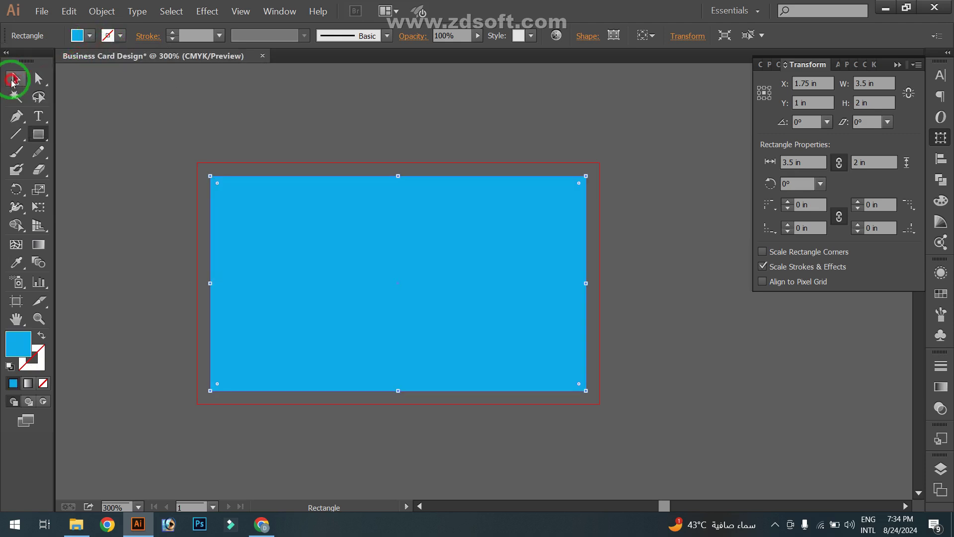
click(193, 101)
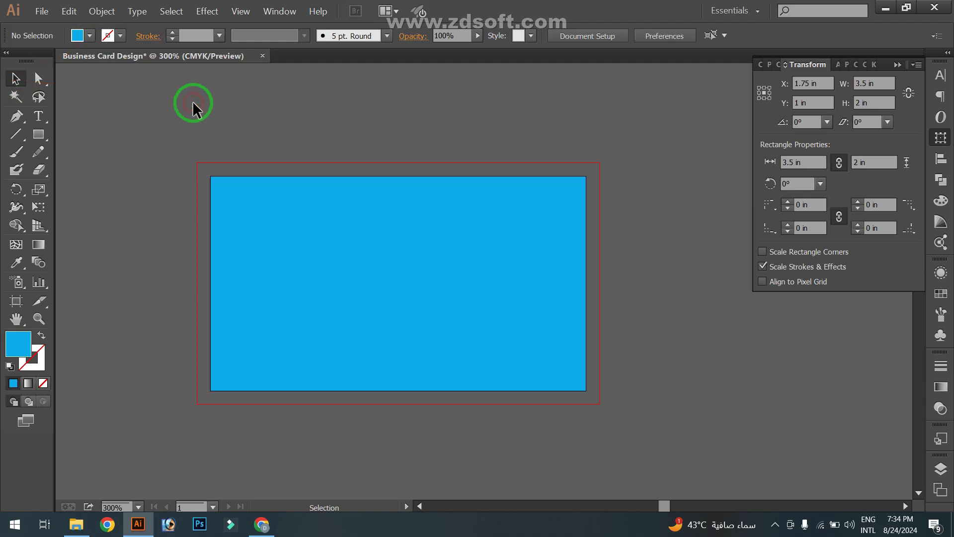
click(350, 268)
click(159, 165)
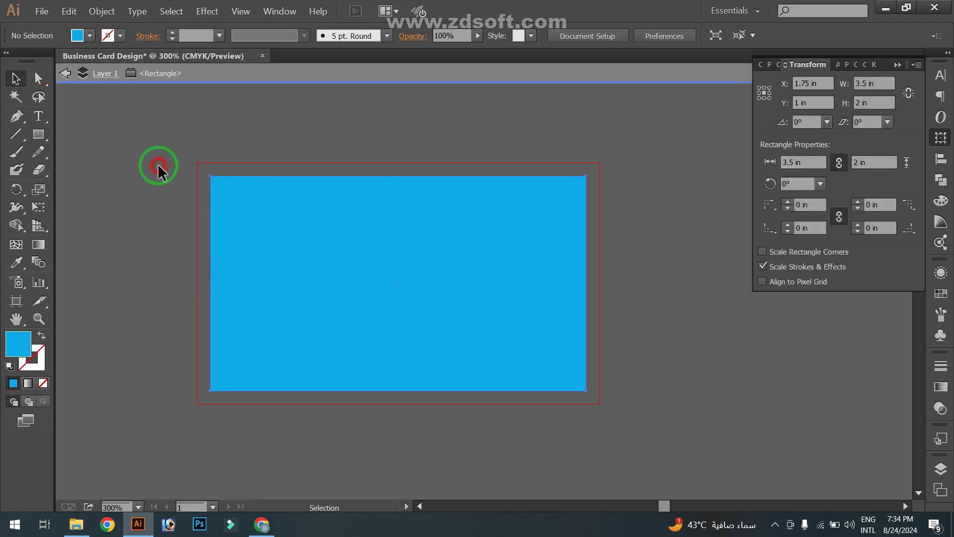
double_click(370, 243)
click(93, 112)
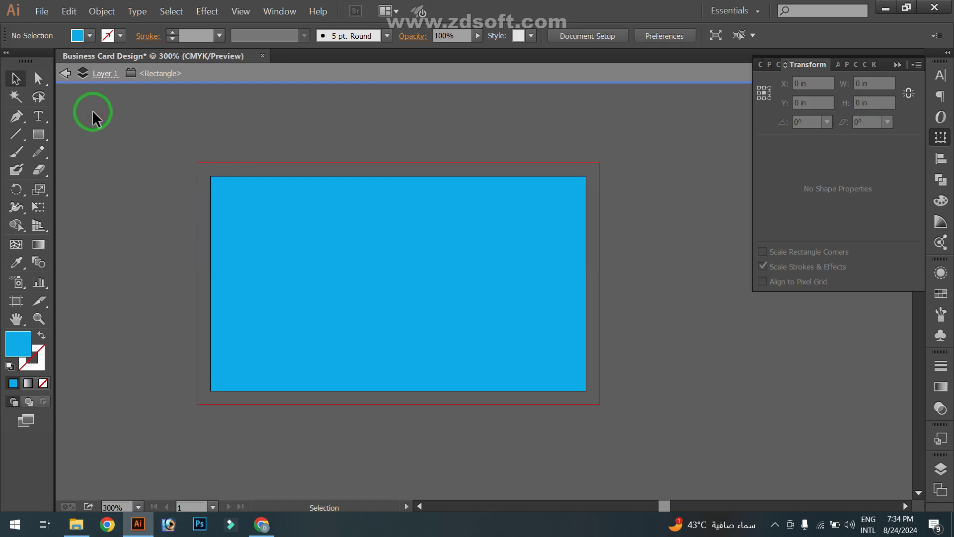
double_click(107, 166)
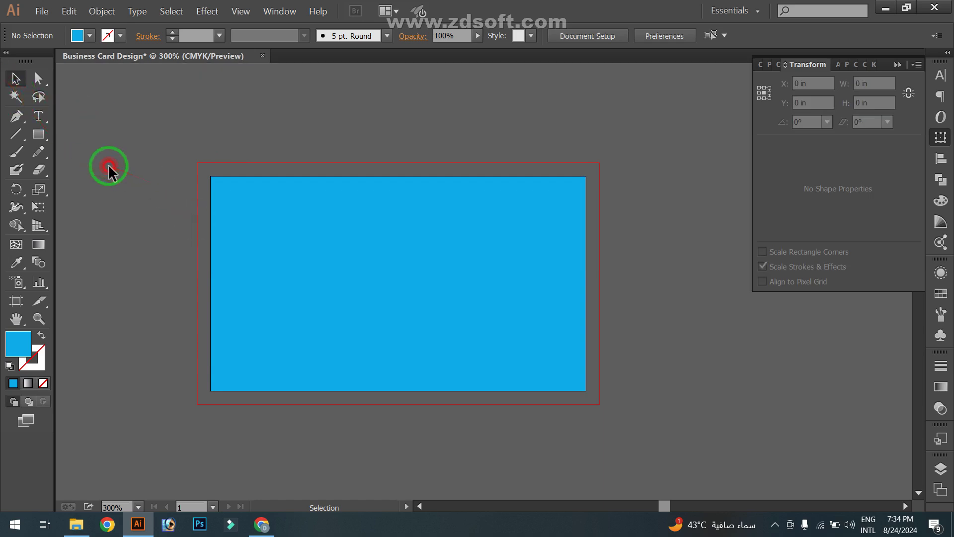
click(437, 243)
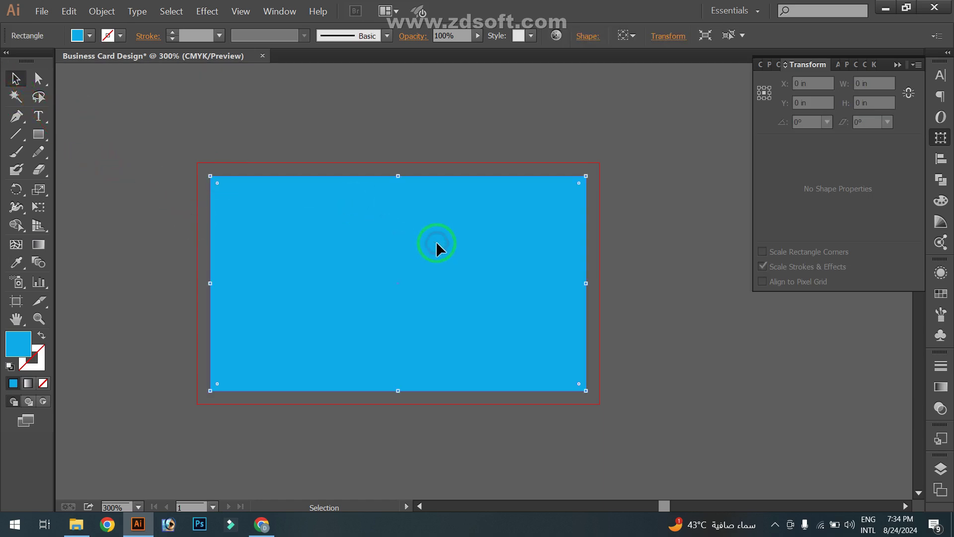
Offset the blue rectangle by -0.125 in to make a 3.25 × 1.75 in inner rectangle, and select it
click(102, 15)
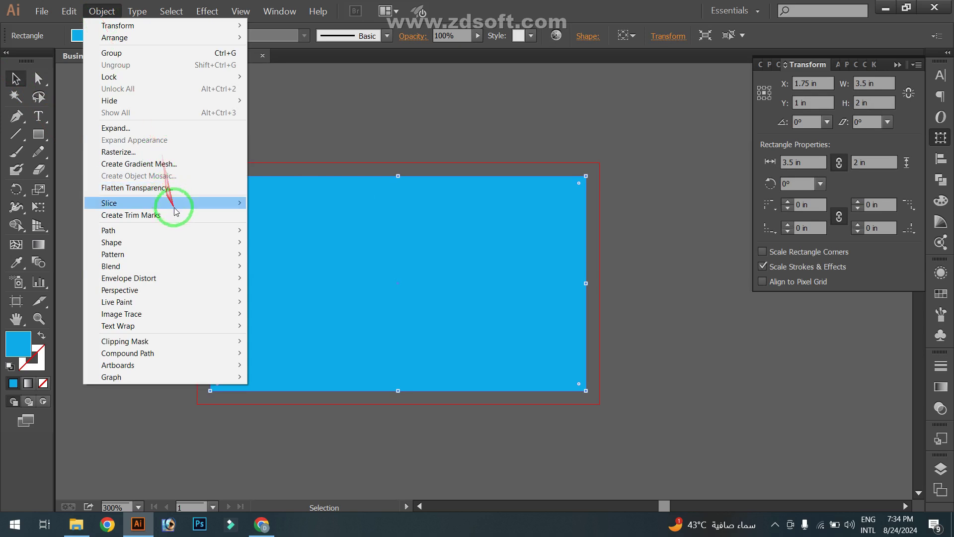
mouse_move(187, 229)
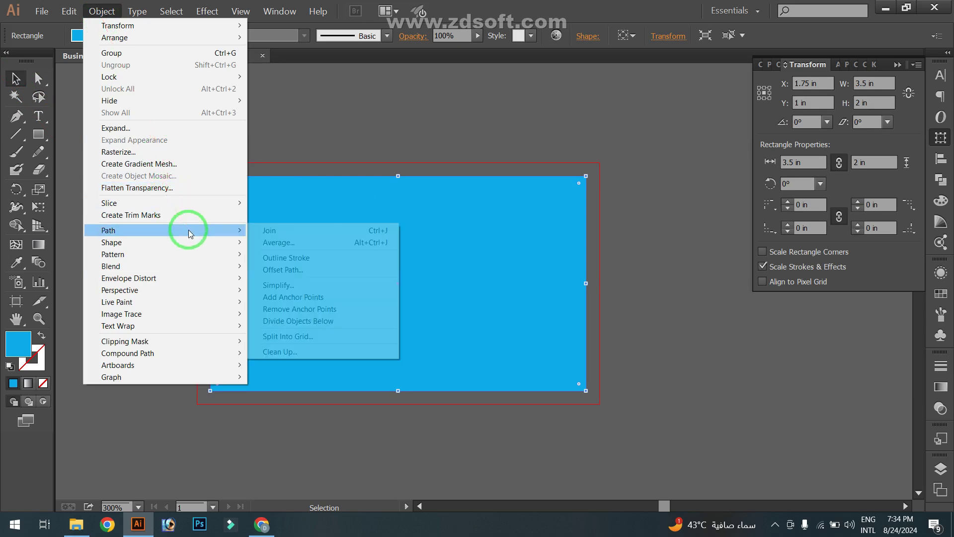
click(316, 269)
drag(140, 226, 434, 173)
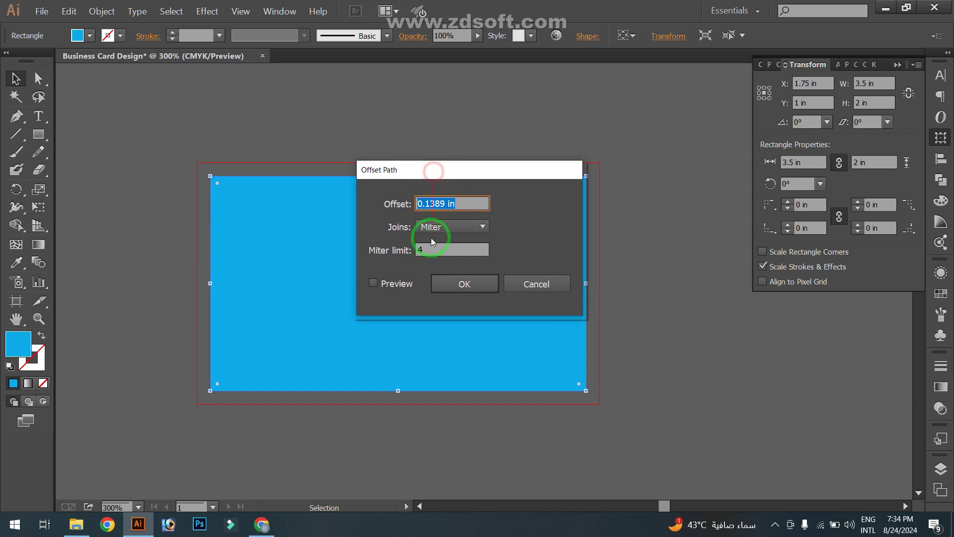
click(374, 284)
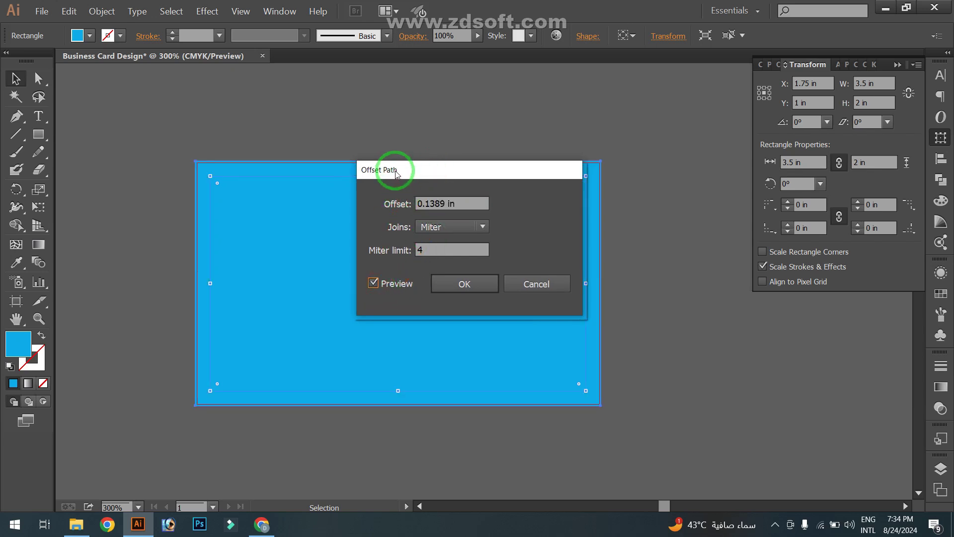
drag(394, 169, 501, 193)
double_click(572, 228)
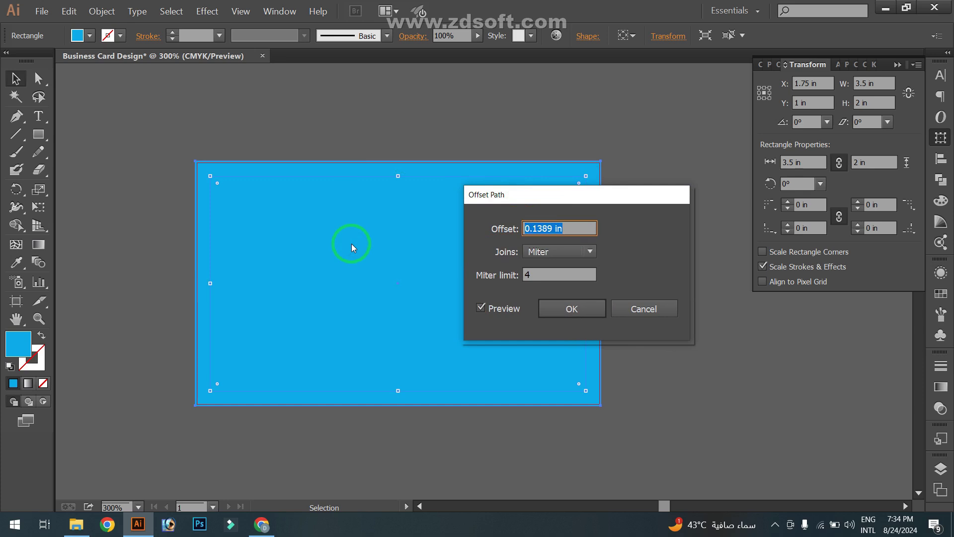
text(-0.125)
click(481, 307)
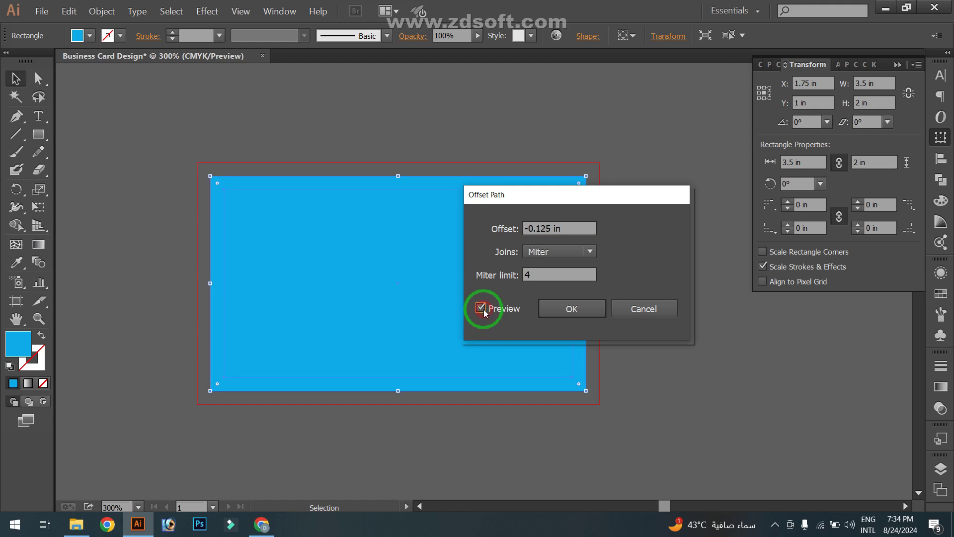
click(578, 309)
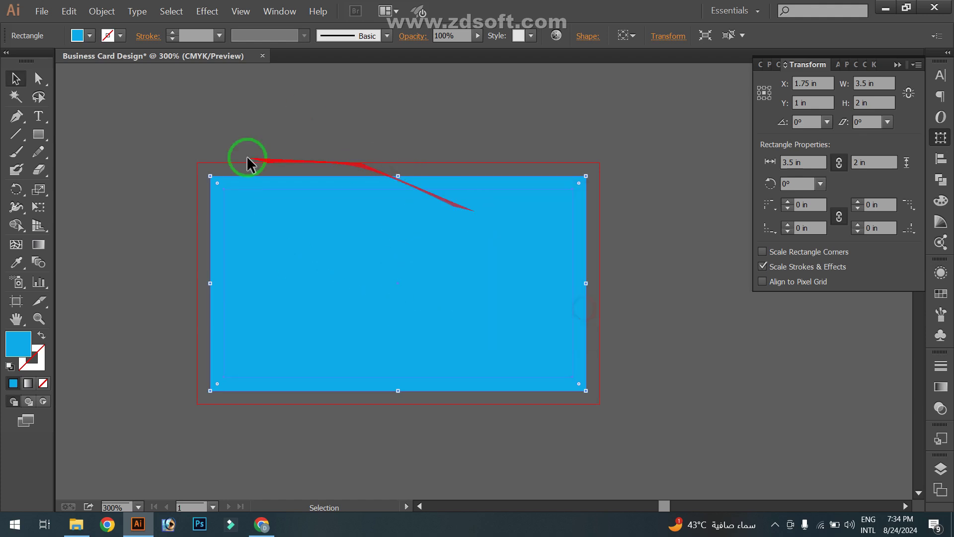
click(311, 215)
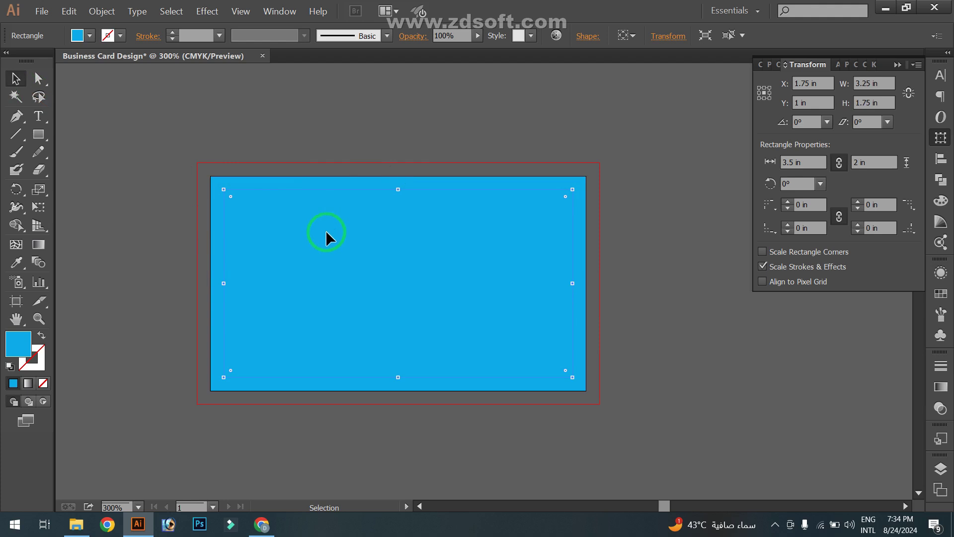
right_click(318, 229)
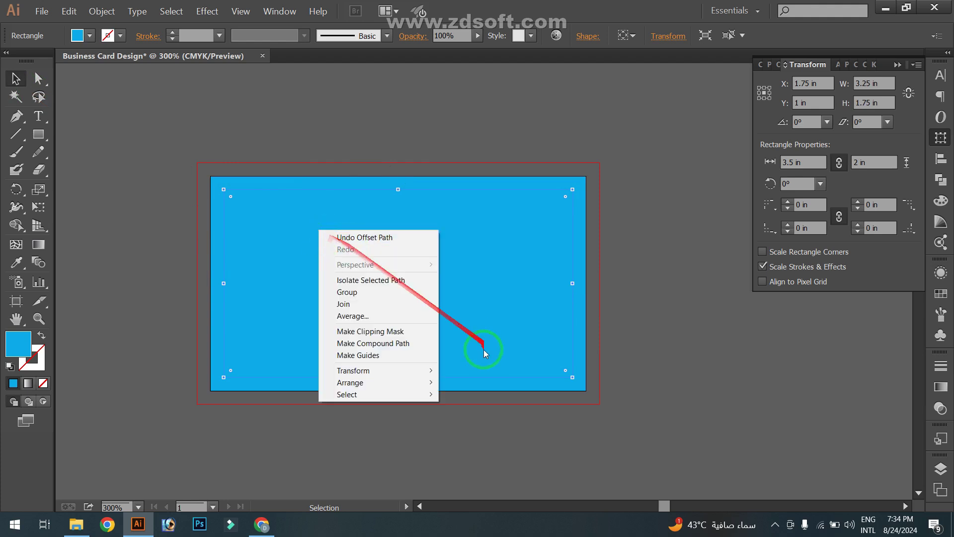
Turn the inner rectangle into a guide and delete the blue background rectangle
click(377, 355)
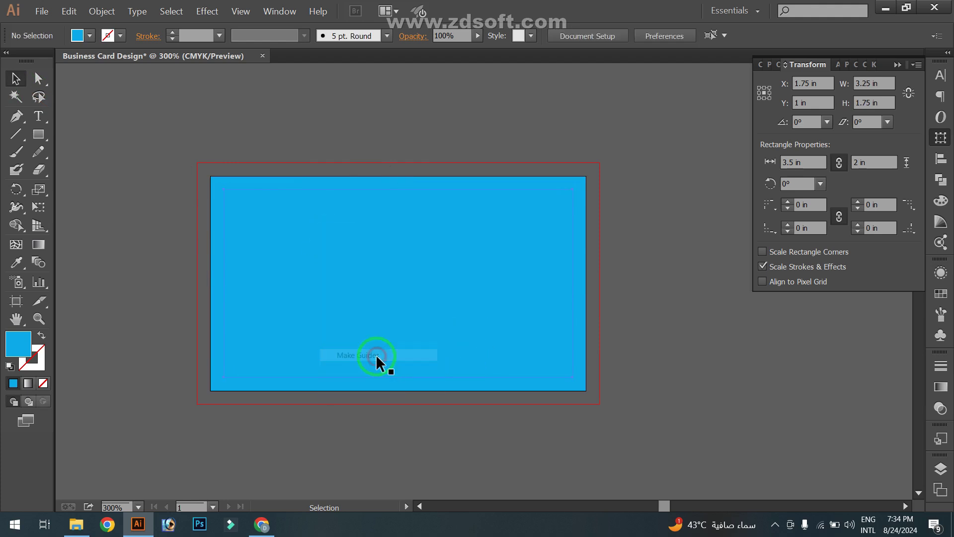
click(401, 281)
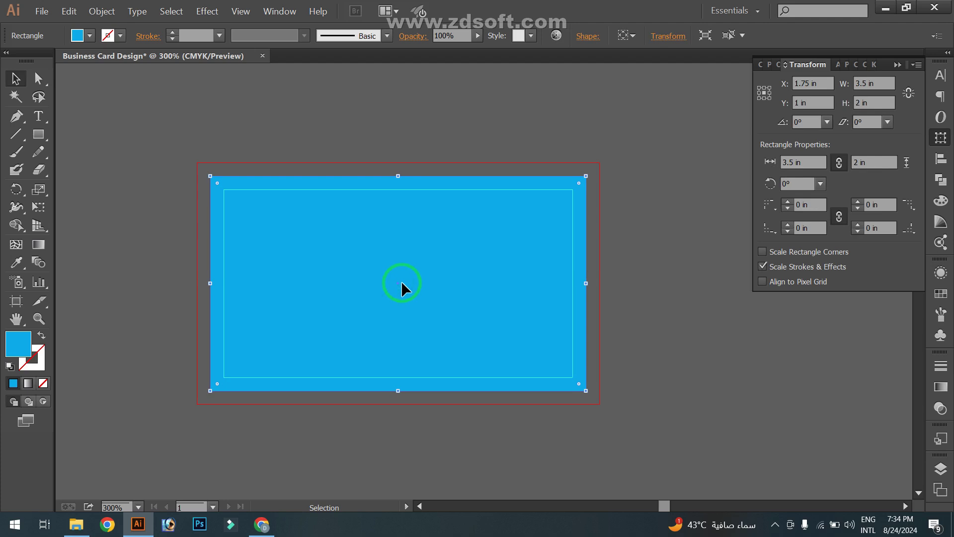
key(Delete)
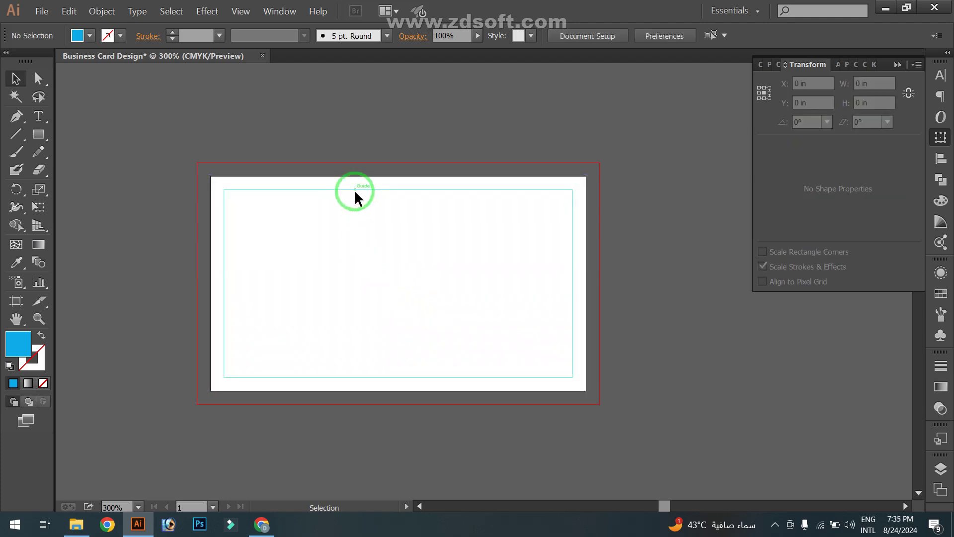
Recentre the white card in view and collapse the Transform panel
right_click(360, 214)
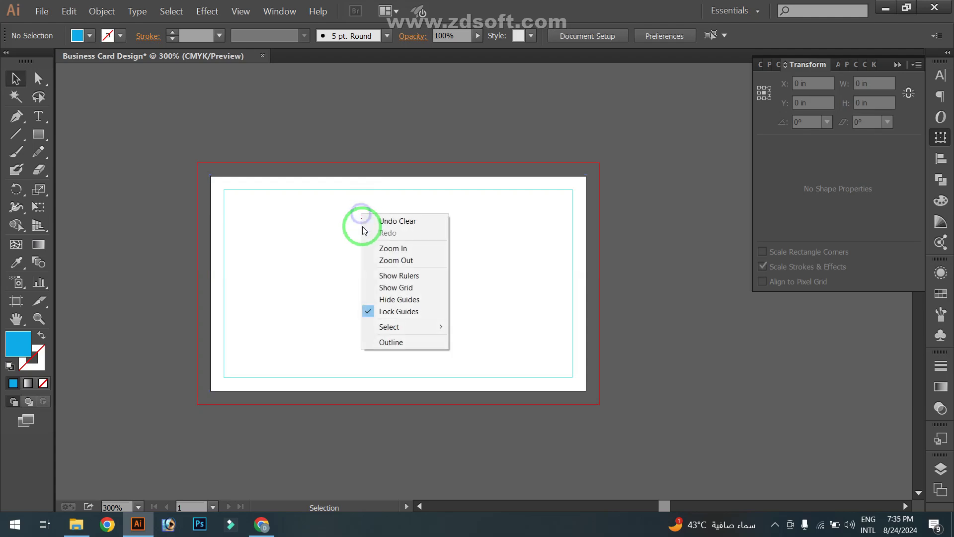
click(669, 319)
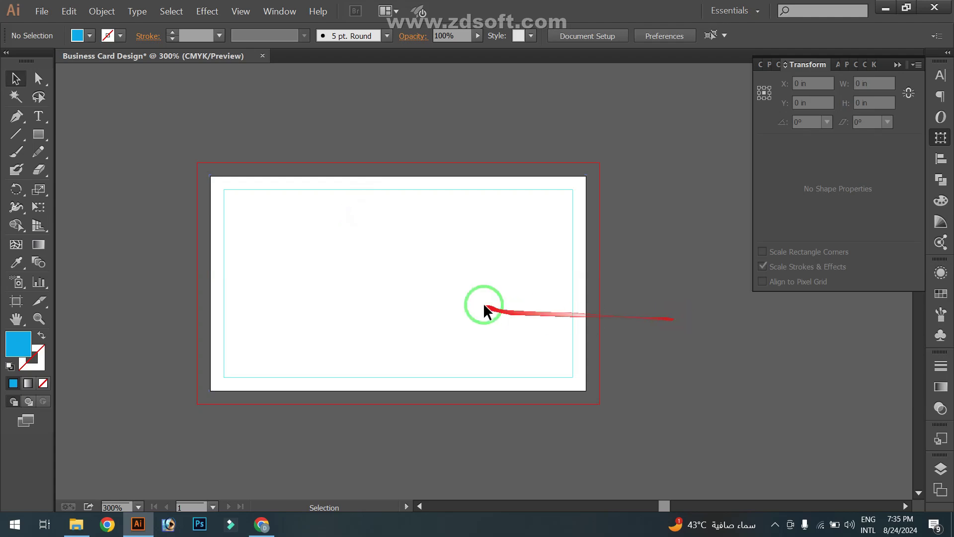
scroll(470, 264, up, 1)
drag(470, 267, 579, 305)
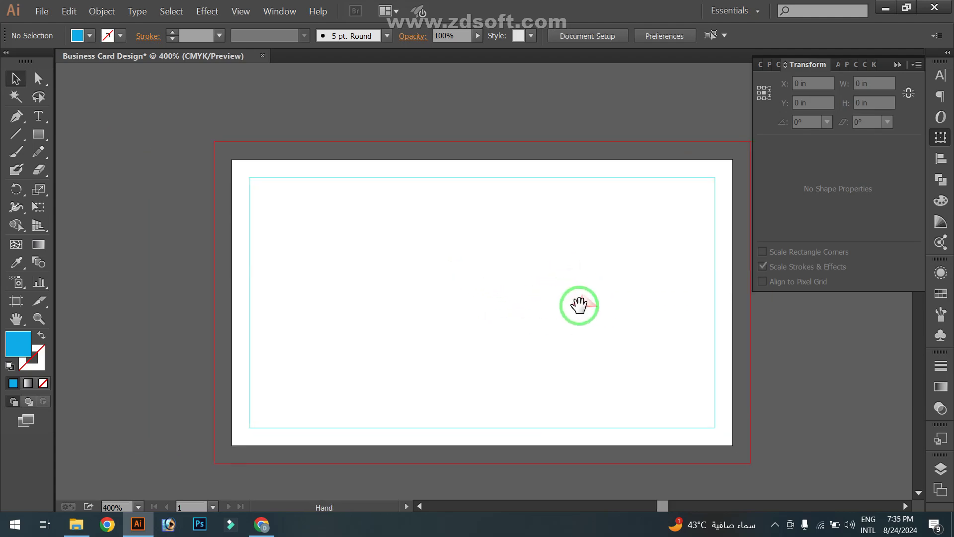
click(898, 65)
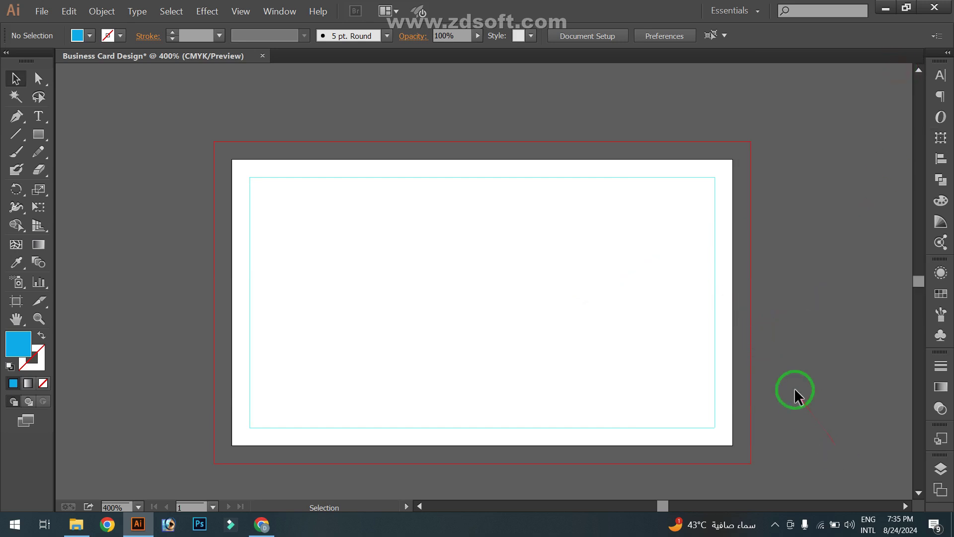
key(Print)
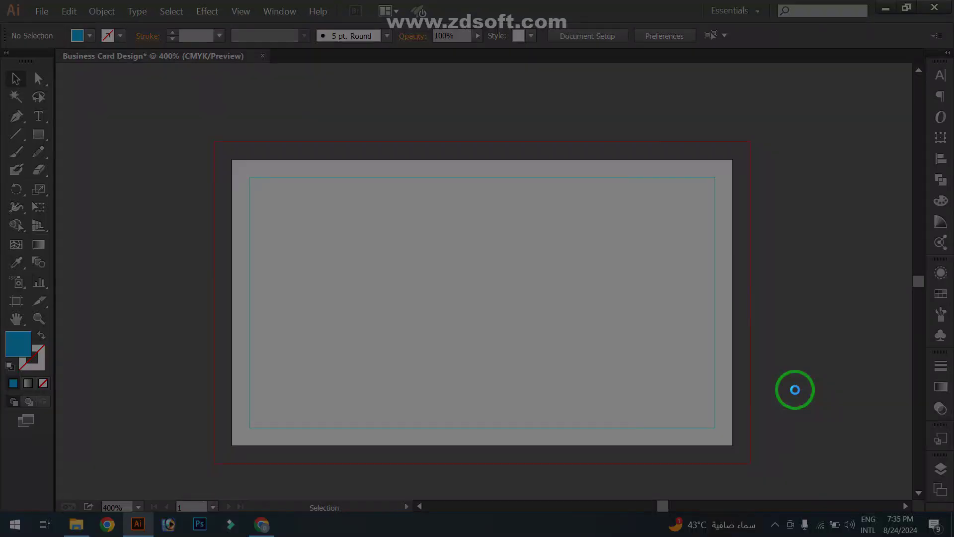
drag(146, 119, 801, 487)
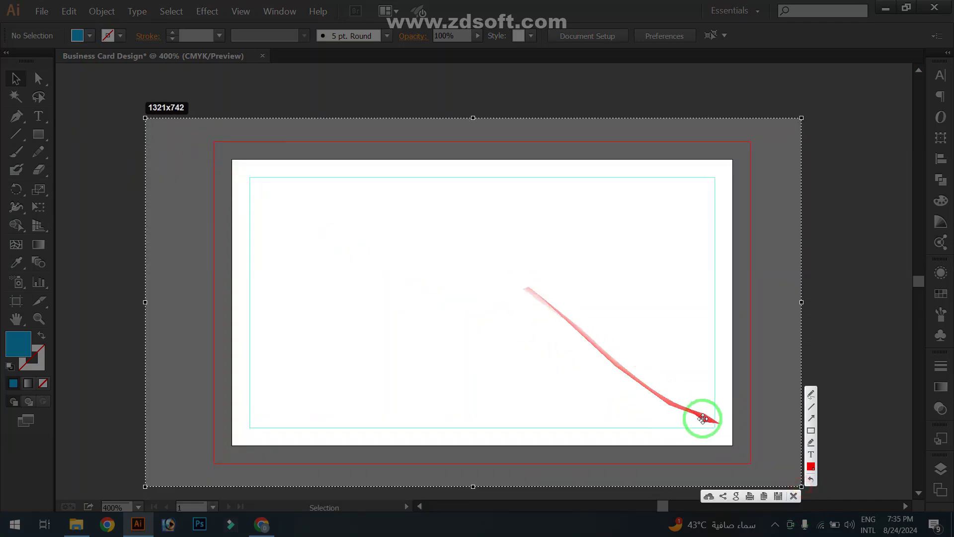
click(811, 466)
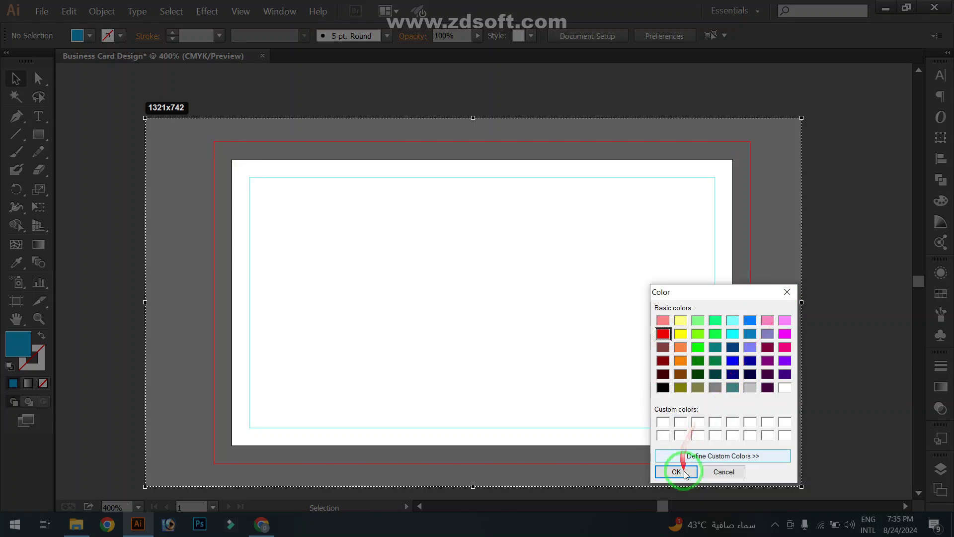
click(668, 470)
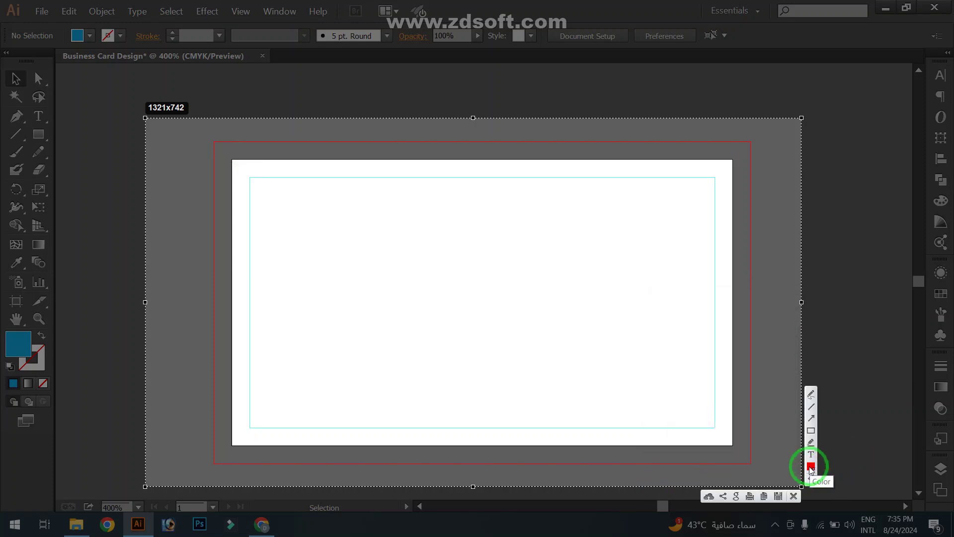
click(810, 431)
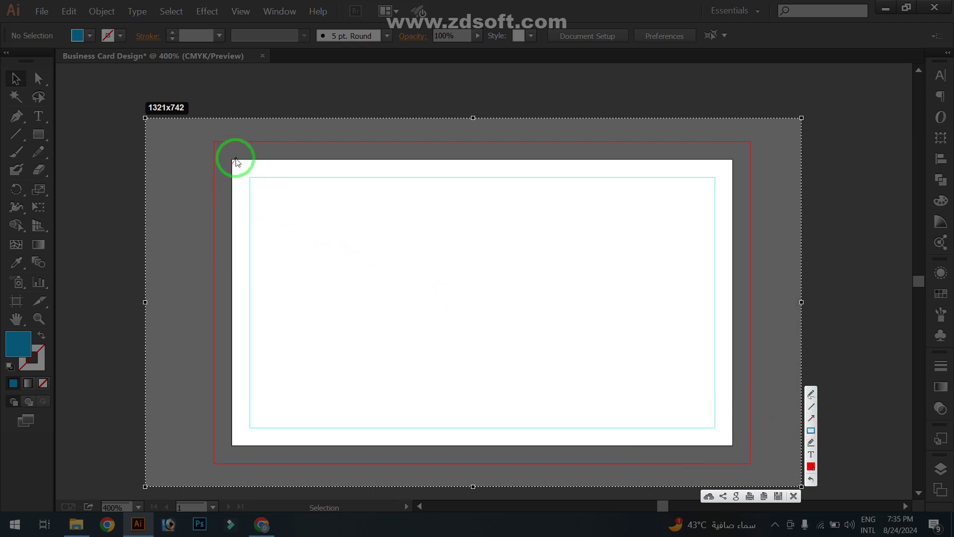
mouse_move(214, 142)
mouse_down()
mouse_move(744, 184)
mouse_move(750, 159)
mouse_up()
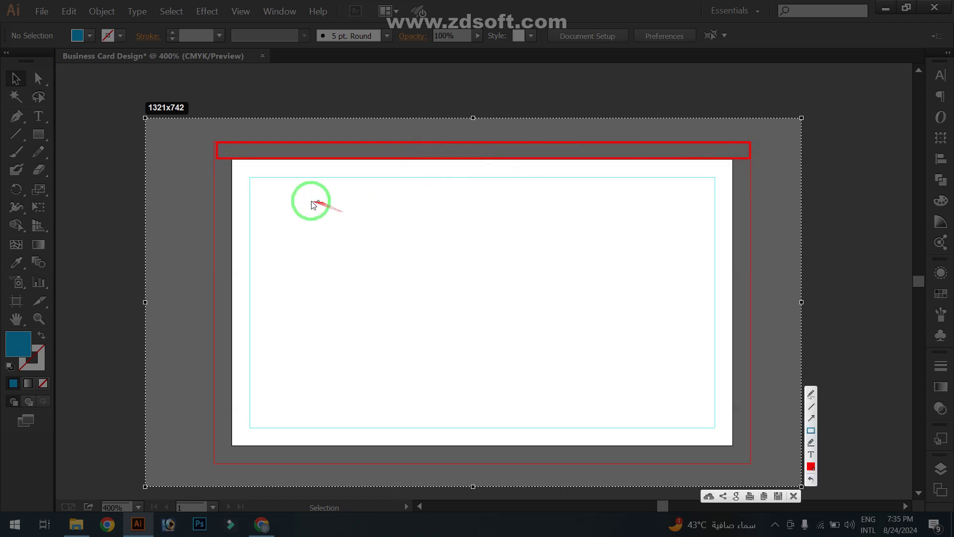
drag(231, 158, 249, 442)
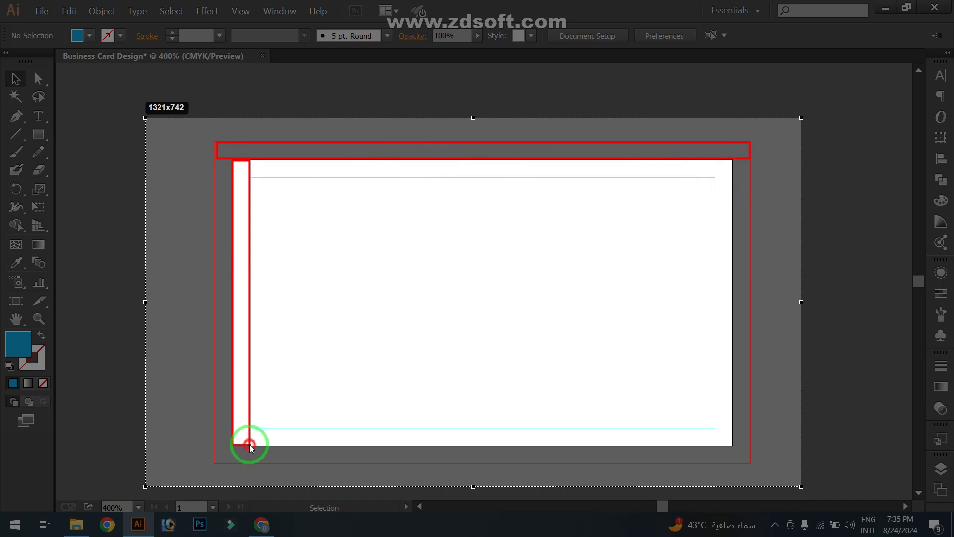
drag(250, 444, 249, 445)
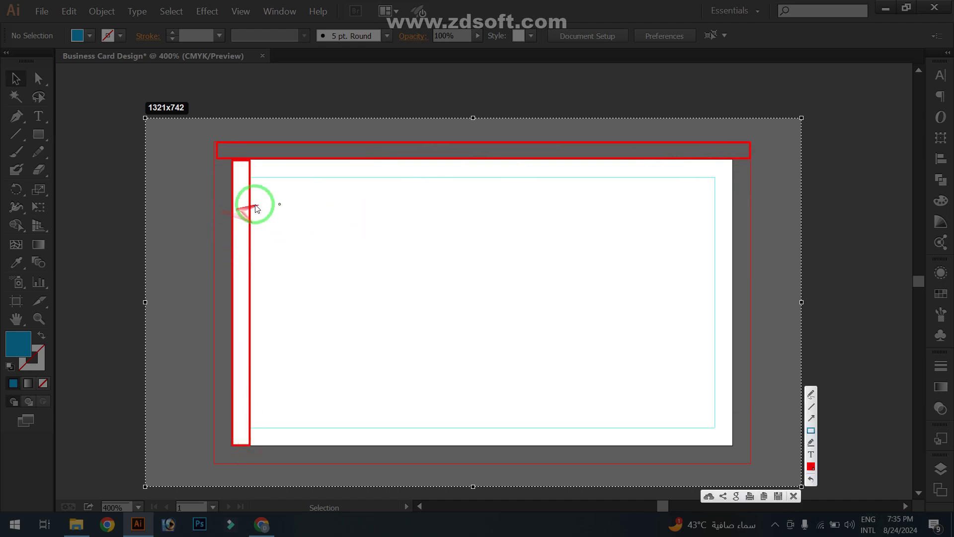
drag(243, 201, 300, 228)
mouse_move(252, 236)
mouse_down()
mouse_move(408, 247)
mouse_move(489, 233)
mouse_up()
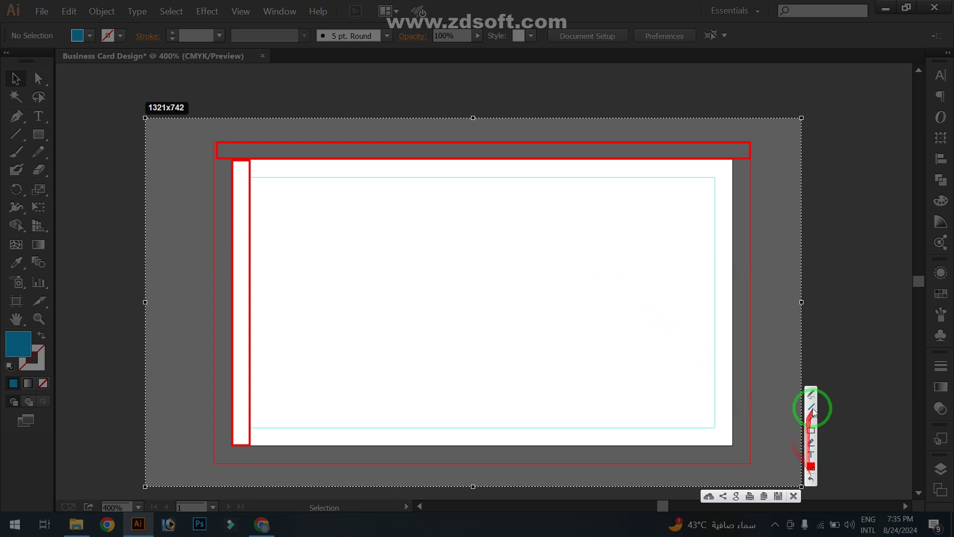
key(Escape)
Lock the guides so the safe-area guide can't be selected
mouse_move(605, 343)
mouse_down()
mouse_move(560, 268)
mouse_move(463, 301)
mouse_move(445, 338)
mouse_move(363, 306)
mouse_move(388, 296)
mouse_move(293, 285)
mouse_up()
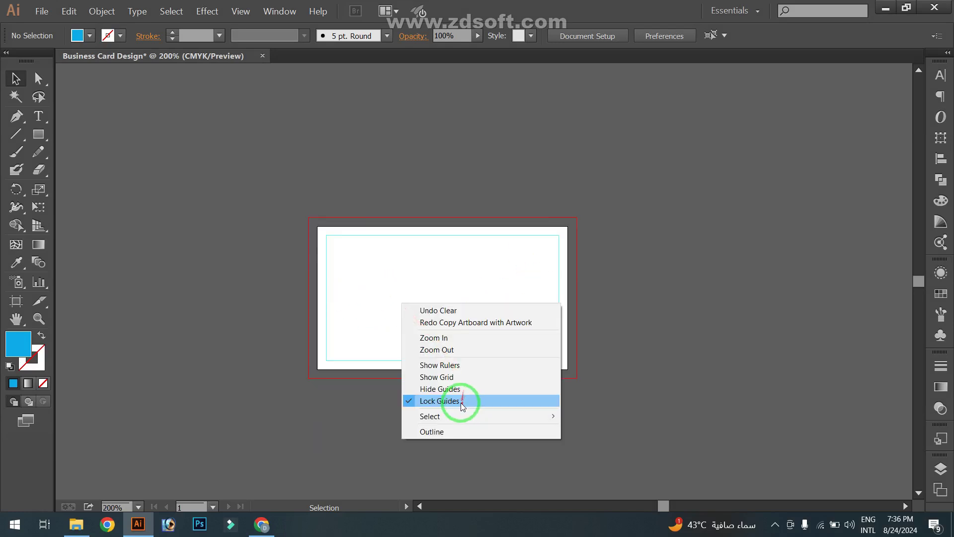
click(462, 400)
click(617, 364)
click(557, 328)
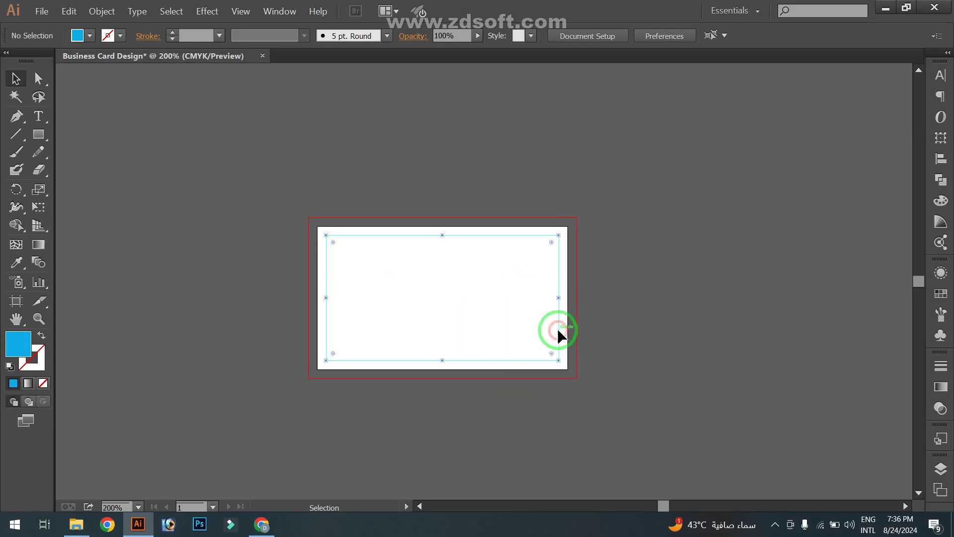
click(596, 335)
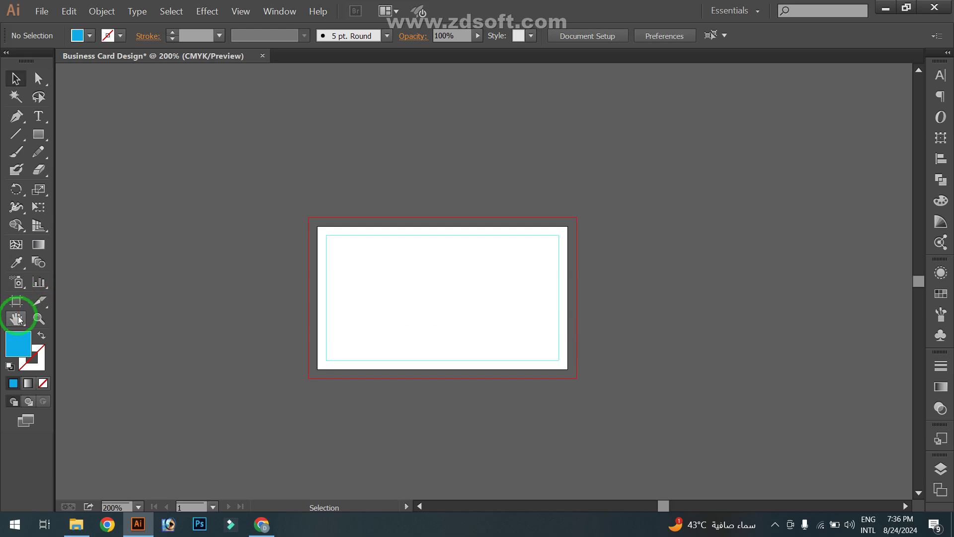
Duplicate Artboard 1 to its right as 'Artboard 1 copy' for the card back
click(16, 301)
drag(417, 323, 649, 328)
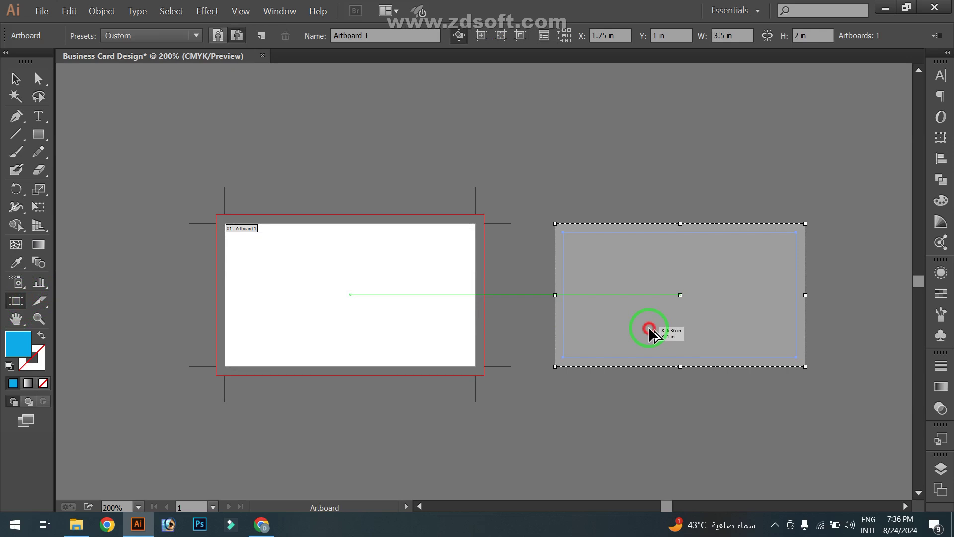
drag(649, 328, 649, 327)
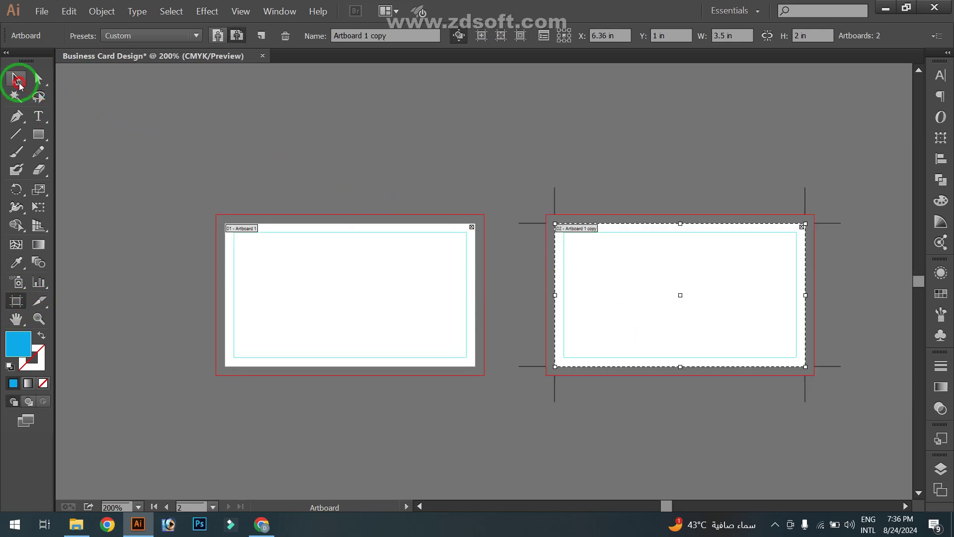
click(17, 81)
right_click(352, 123)
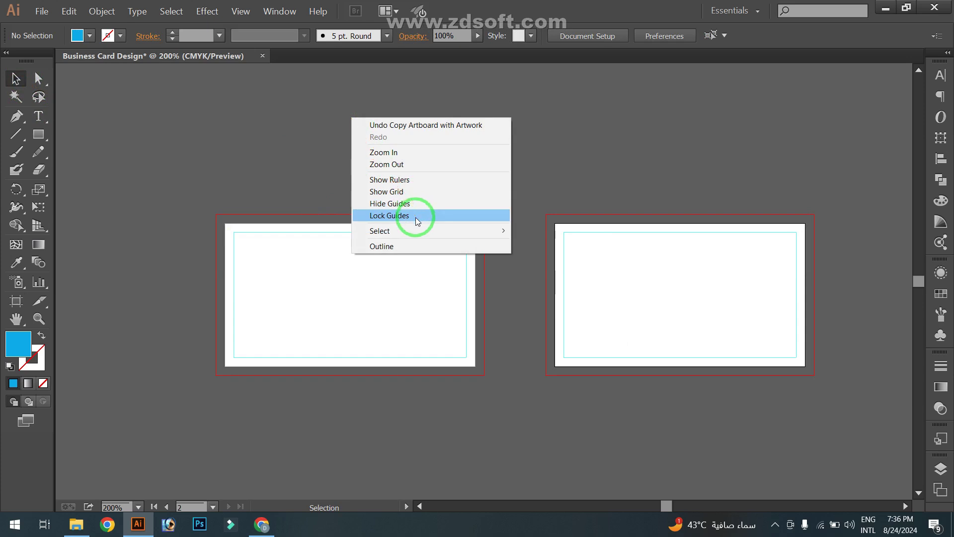
Lock the guides and centre the front card in view
click(406, 215)
drag(392, 191, 504, 172)
scroll(342, 234, up, 2)
drag(386, 272, 345, 254)
scroll(334, 222, down, 1)
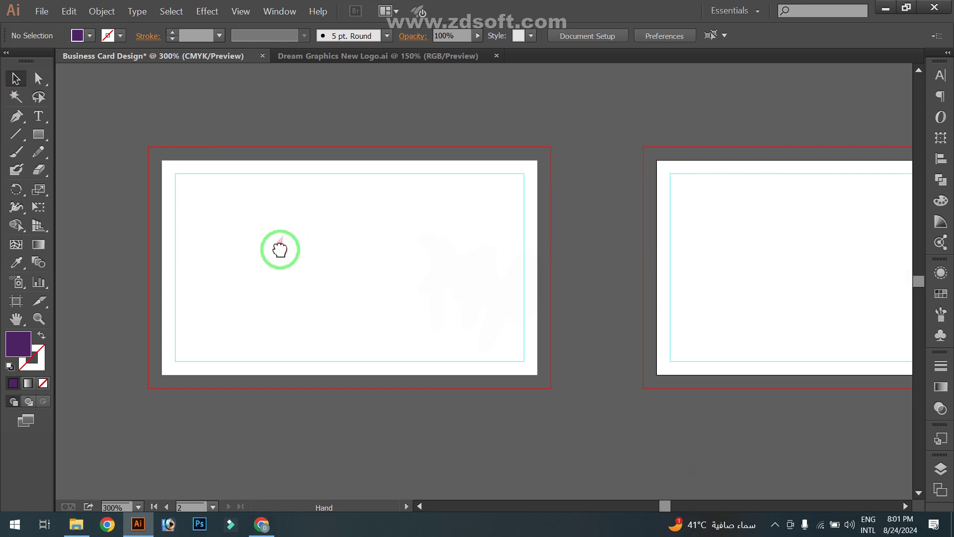
drag(279, 247, 294, 251)
Copy the logo from Dream Graphics New Logo.ai, shrink it, and park it above-left of the front card
click(332, 56)
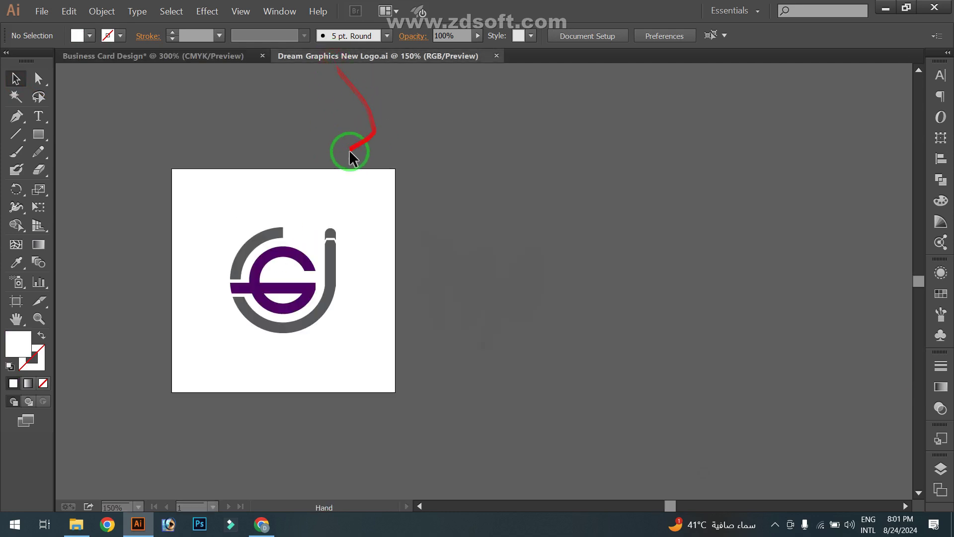
drag(145, 200, 397, 386)
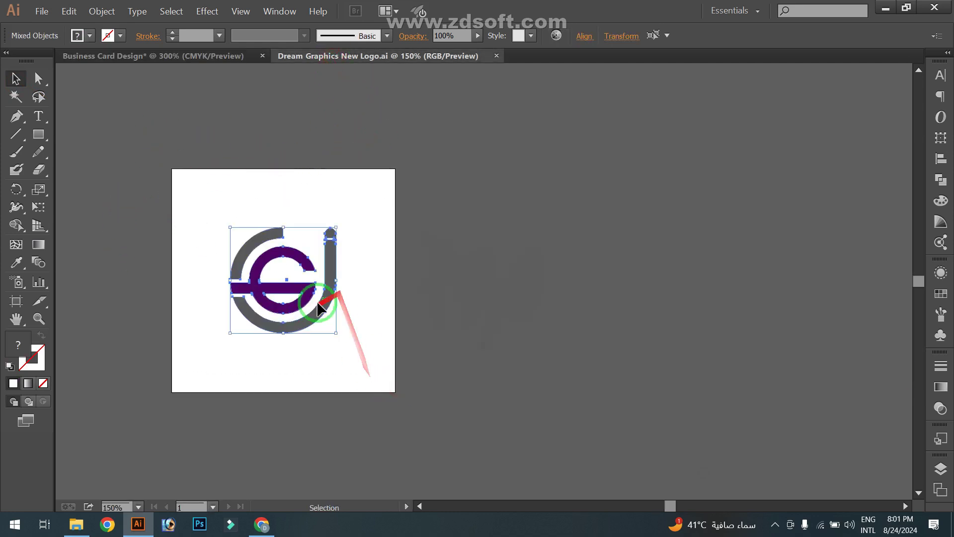
drag(323, 311, 343, 230)
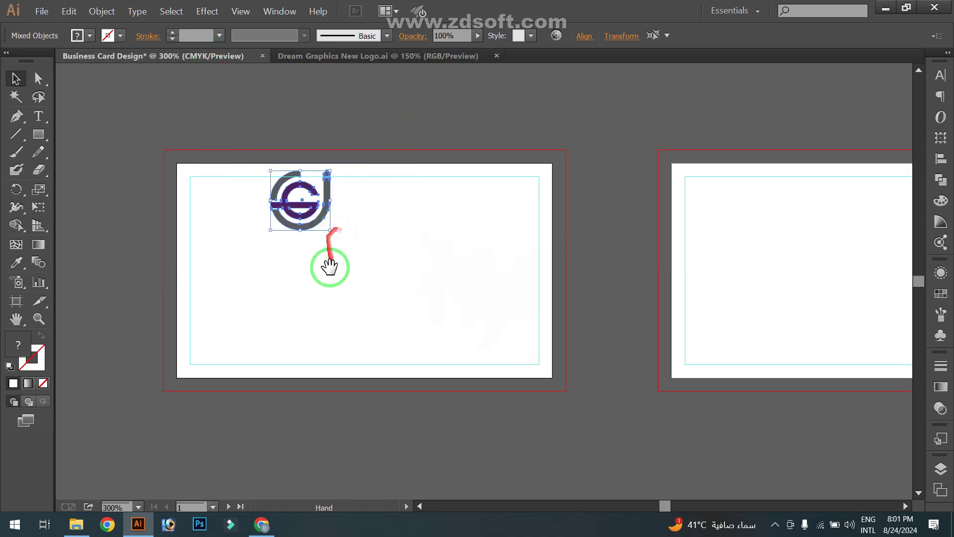
drag(330, 266, 357, 272)
drag(322, 231, 155, 162)
click(159, 232)
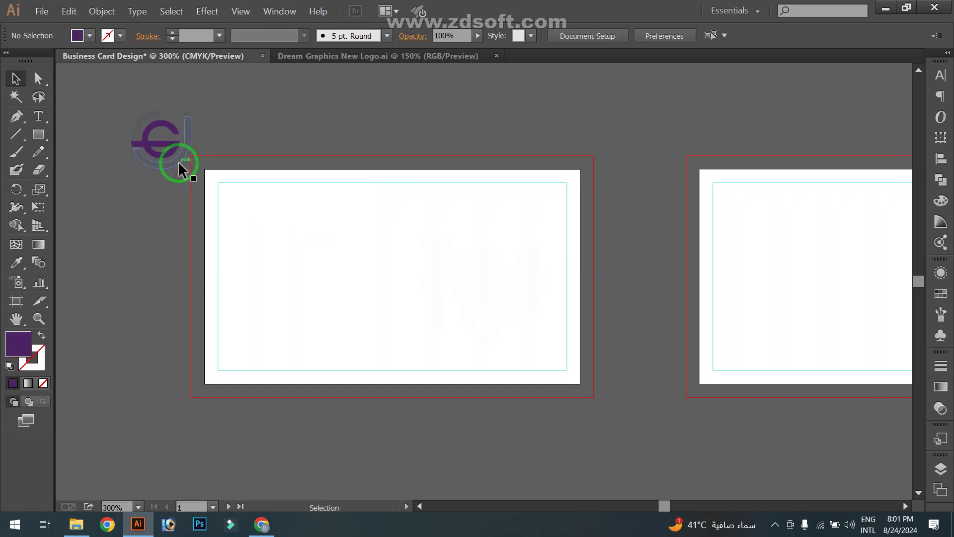
click(43, 12)
In a new Chrome tab, search Google for 'freepik' and open the Freepik homepage
click(313, 107)
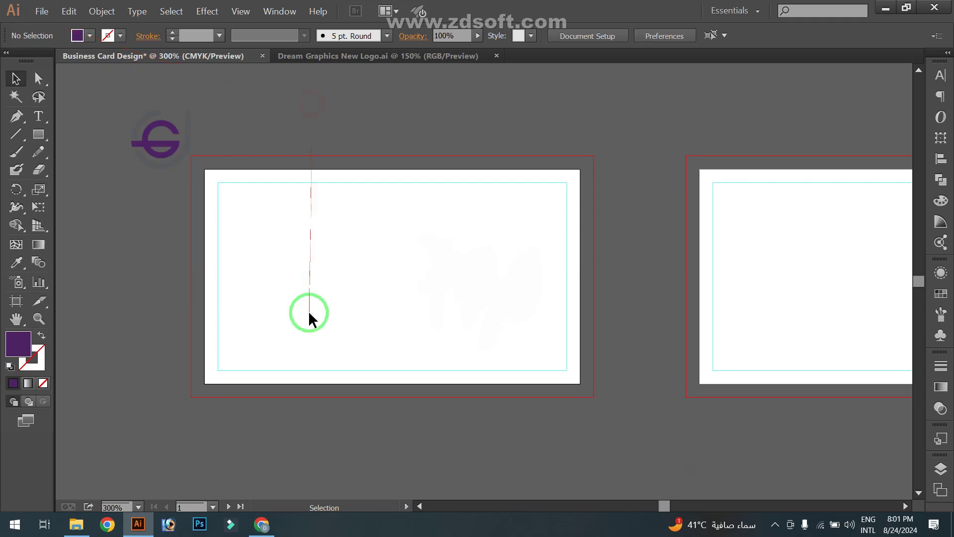
click(262, 524)
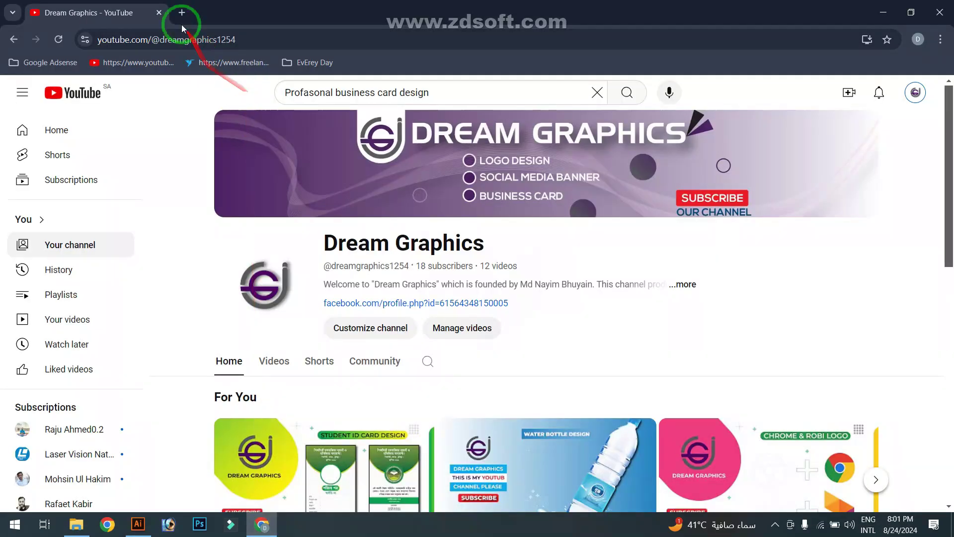
click(182, 13)
click(196, 42)
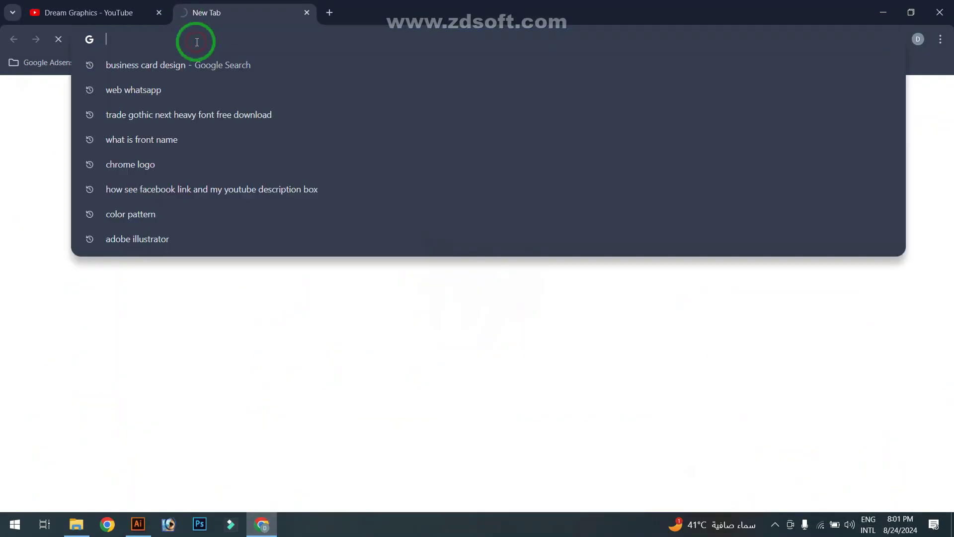
text(freepik)
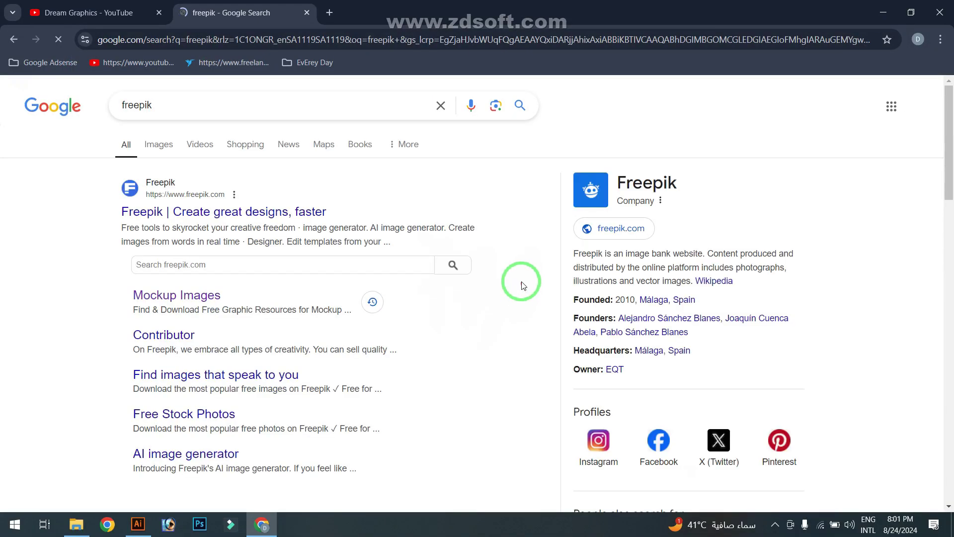
click(278, 214)
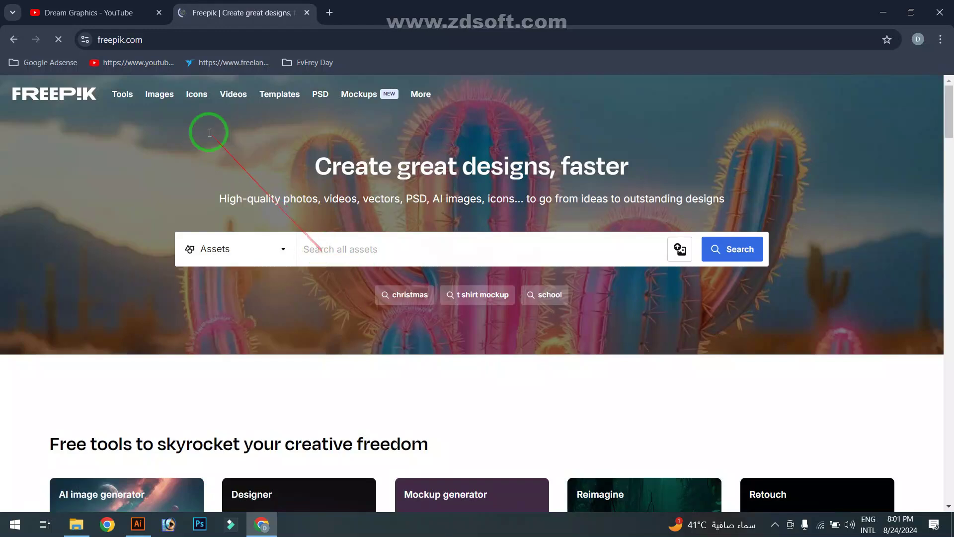
Search Freepik for 'icons' and scroll through the roughly 3.41m results
click(201, 97)
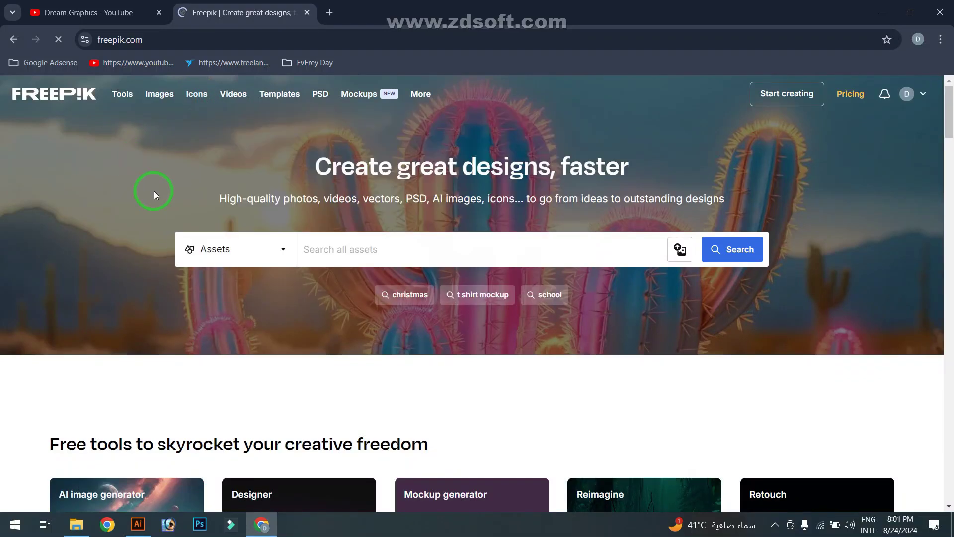
click(349, 249)
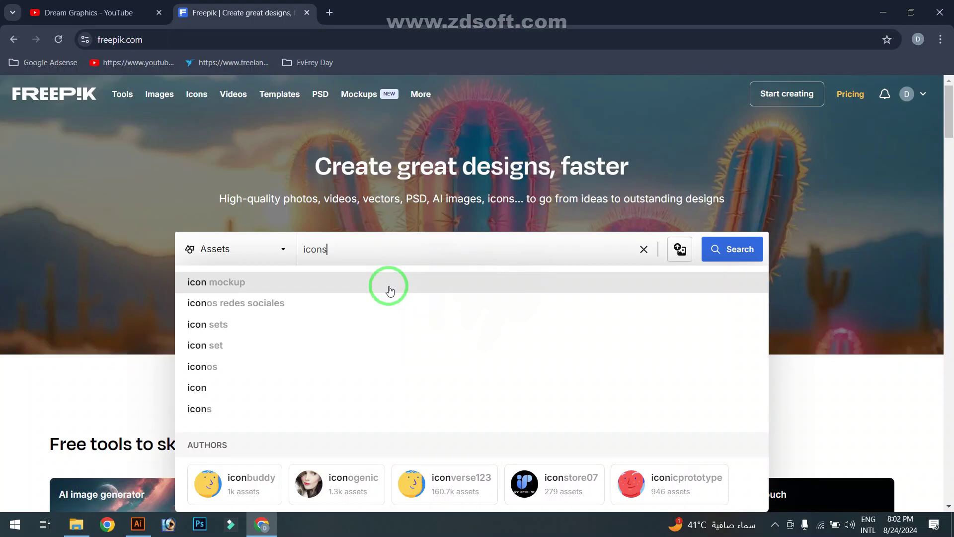
click(720, 253)
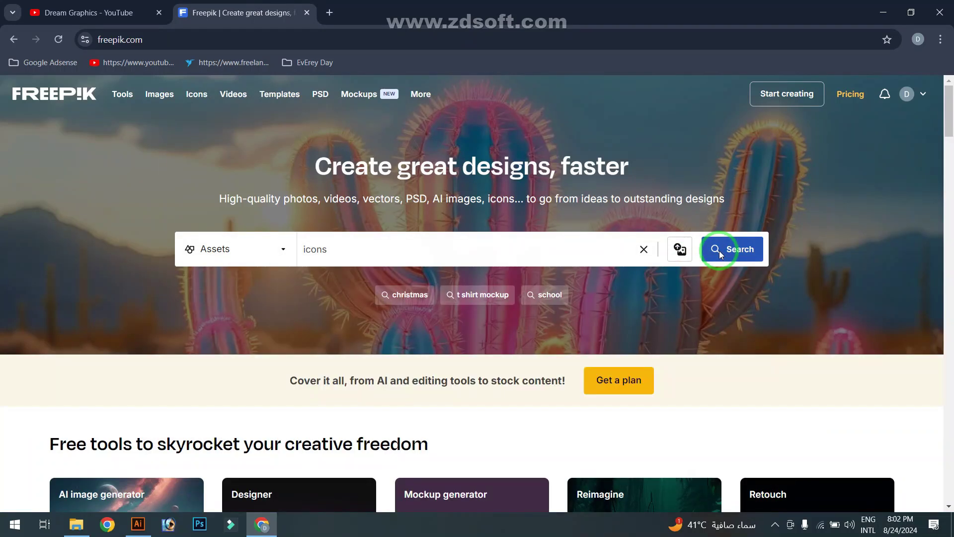
click(717, 261)
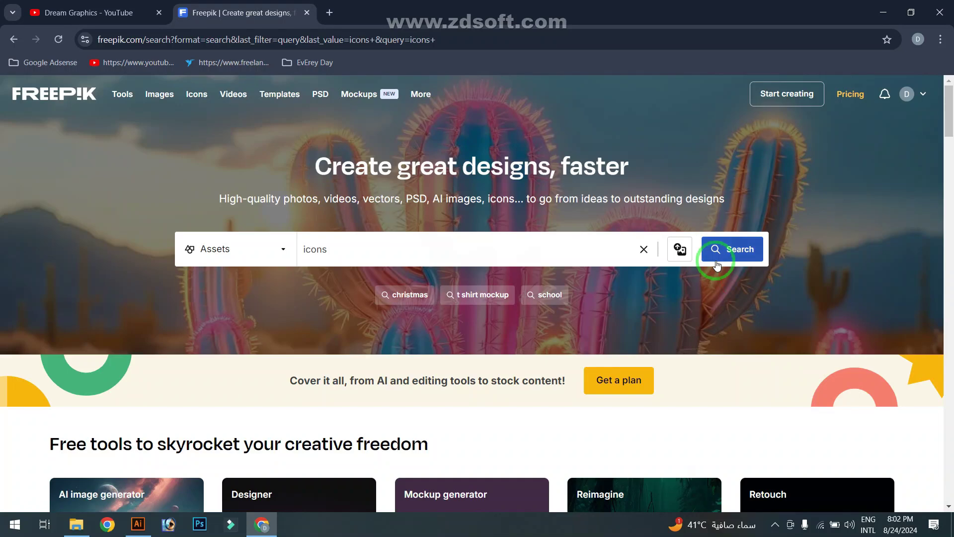
scroll(651, 300, down, 3)
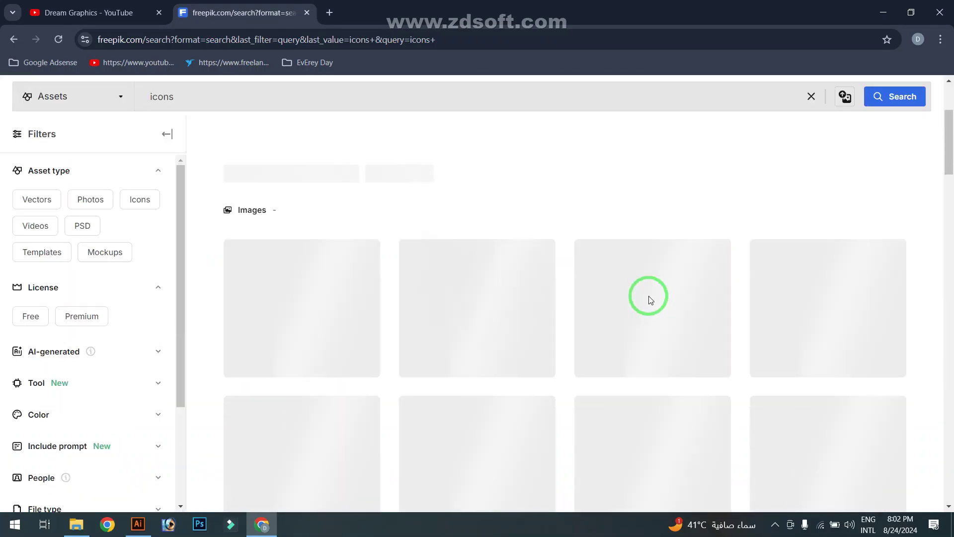
scroll(624, 352, down, 3)
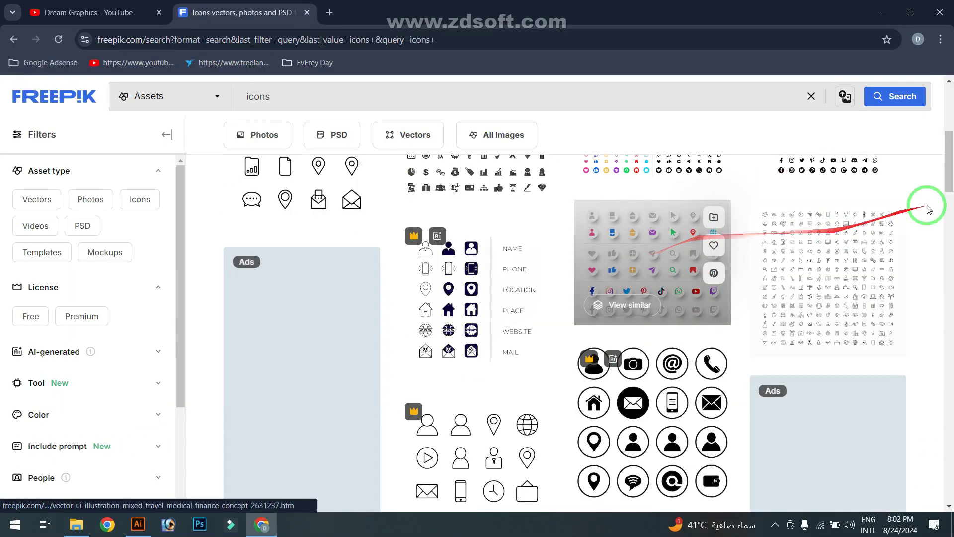
scroll(835, 257, up, 3)
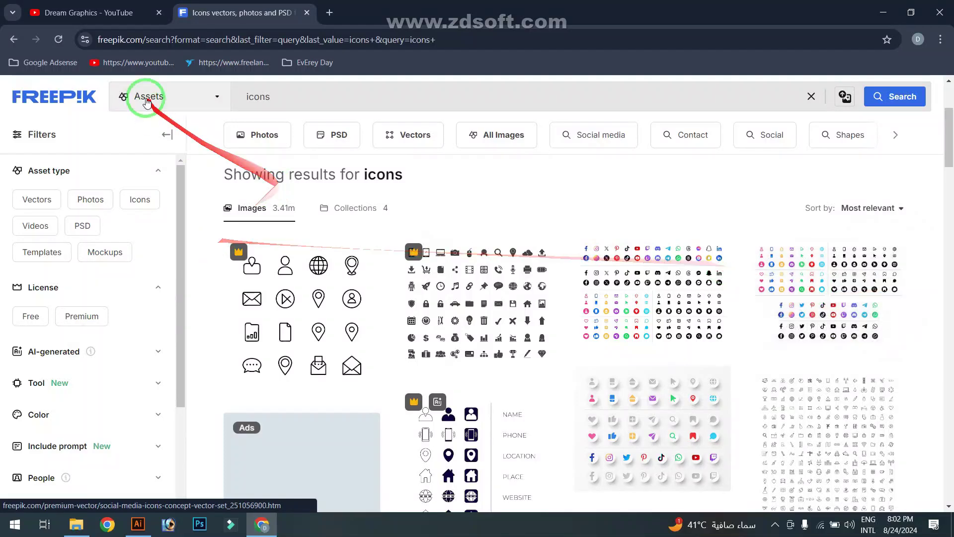
Back in Illustrator, open the ICON .ai file of contact icons
click(138, 523)
click(41, 11)
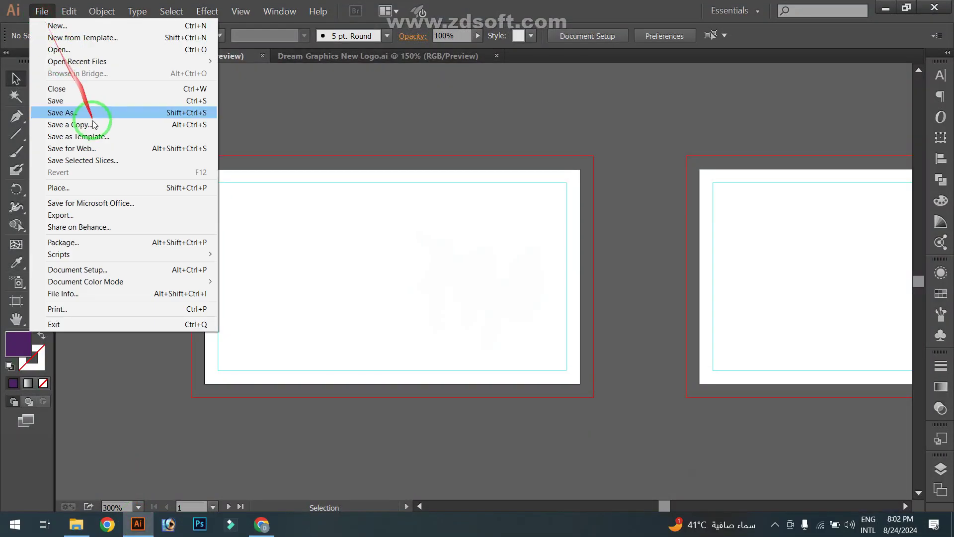
click(71, 46)
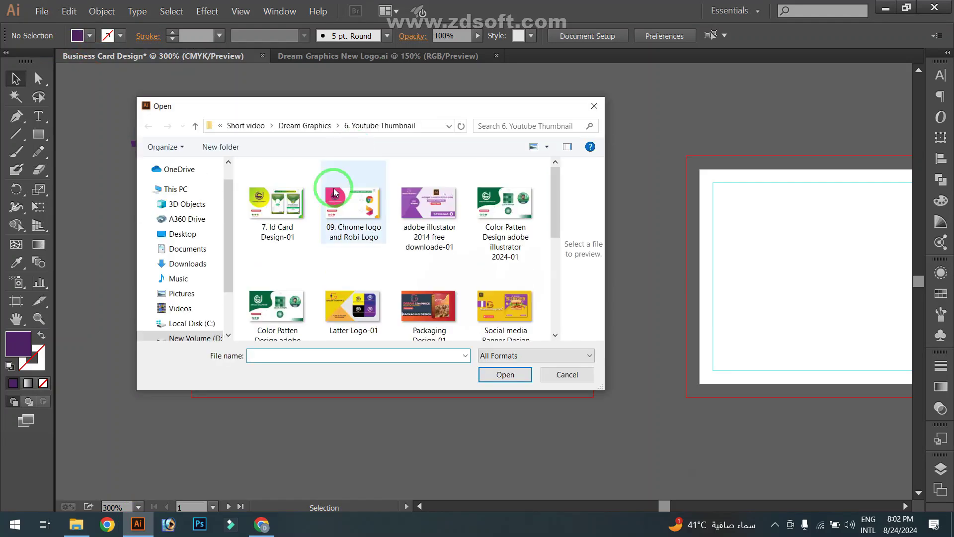
double_click(256, 208)
Bring the phone, envelope, pin and globe icons into Business Card Design and scale them down
drag(325, 150, 375, 220)
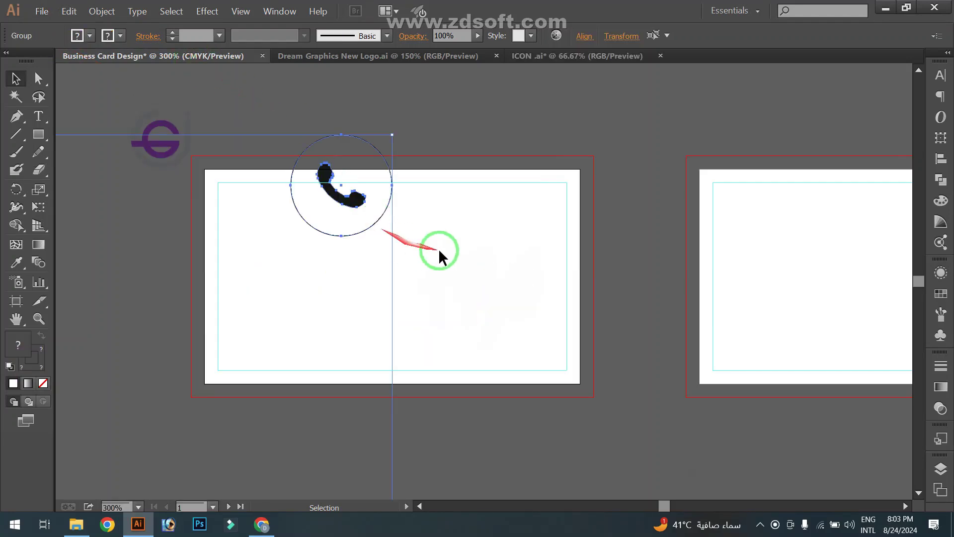
scroll(437, 277, down, 3)
drag(439, 277, 558, 200)
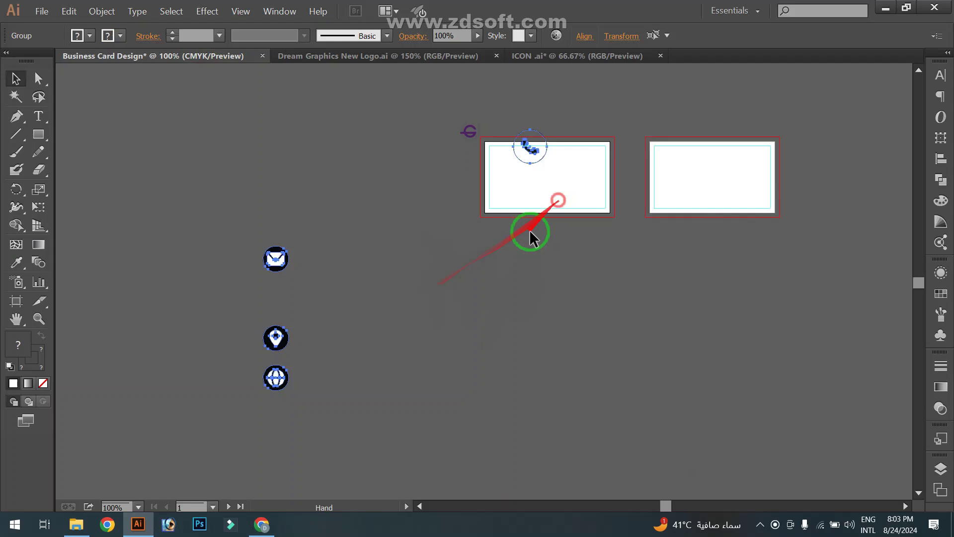
click(532, 291)
drag(188, 189, 345, 415)
drag(292, 393, 278, 347)
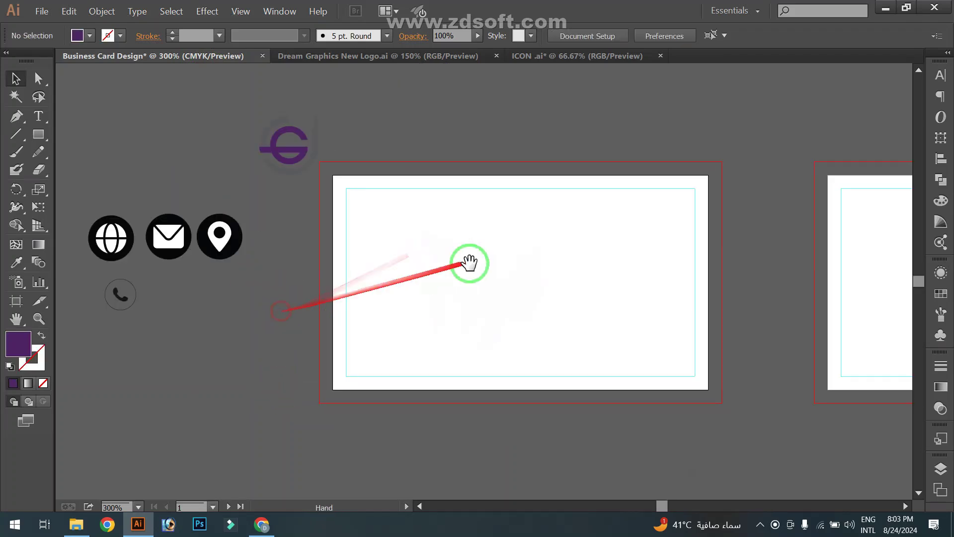
drag(470, 263, 425, 266)
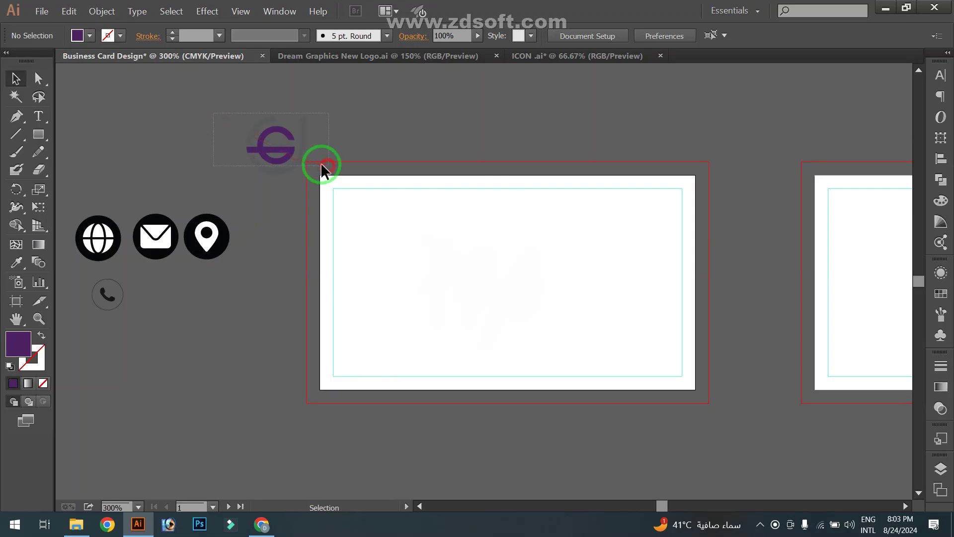
drag(321, 164, 439, 271)
Draw a rectangle across the top right of the card and round its left end into a semicircle
click(432, 273)
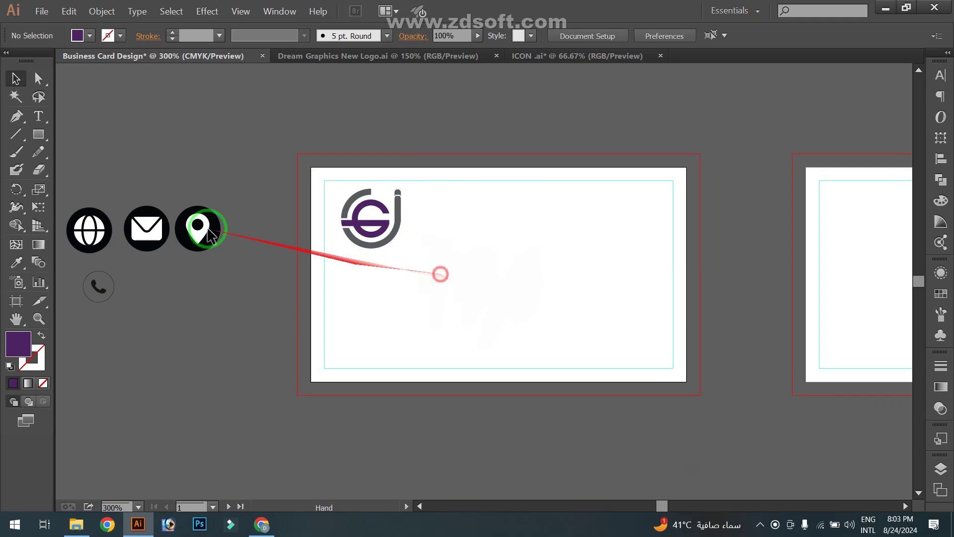
click(43, 139)
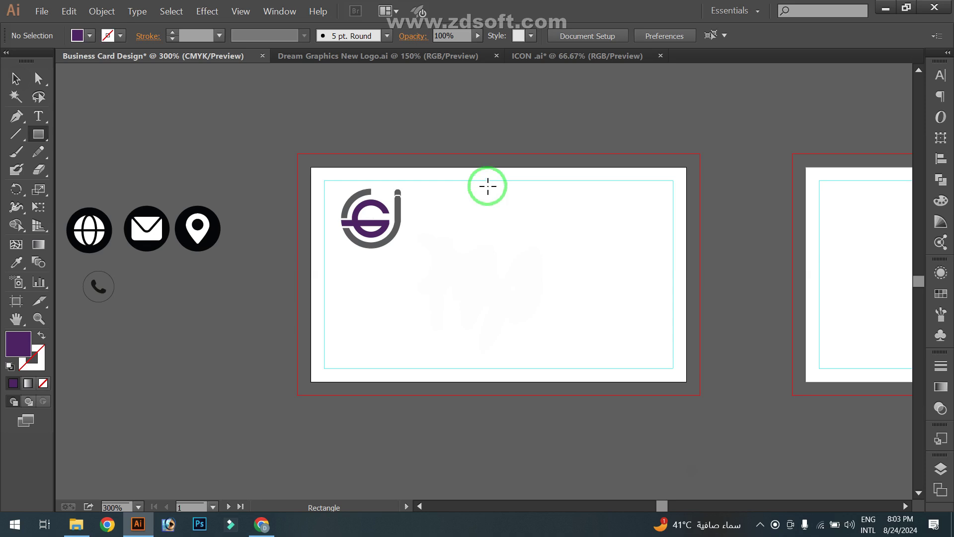
drag(496, 192, 712, 242)
click(48, 84)
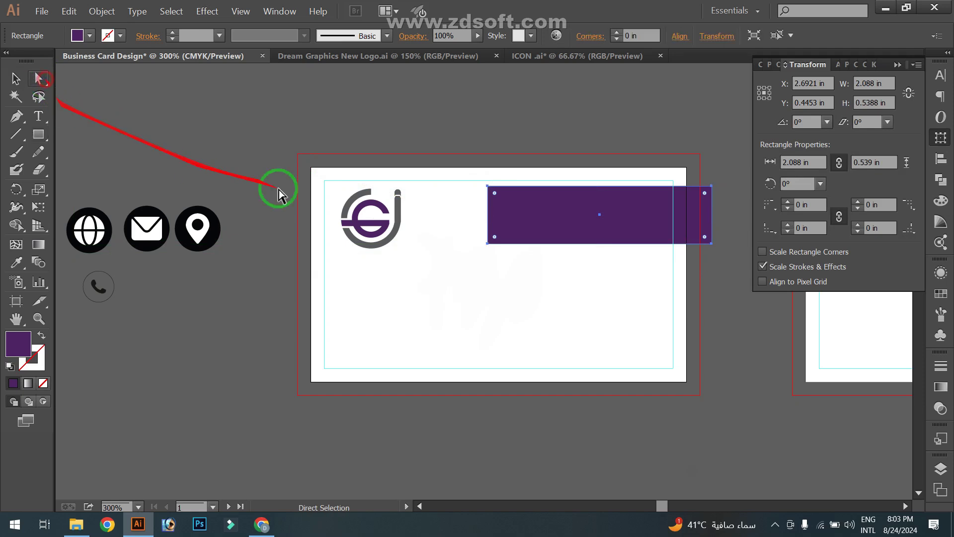
click(492, 194)
click(489, 187)
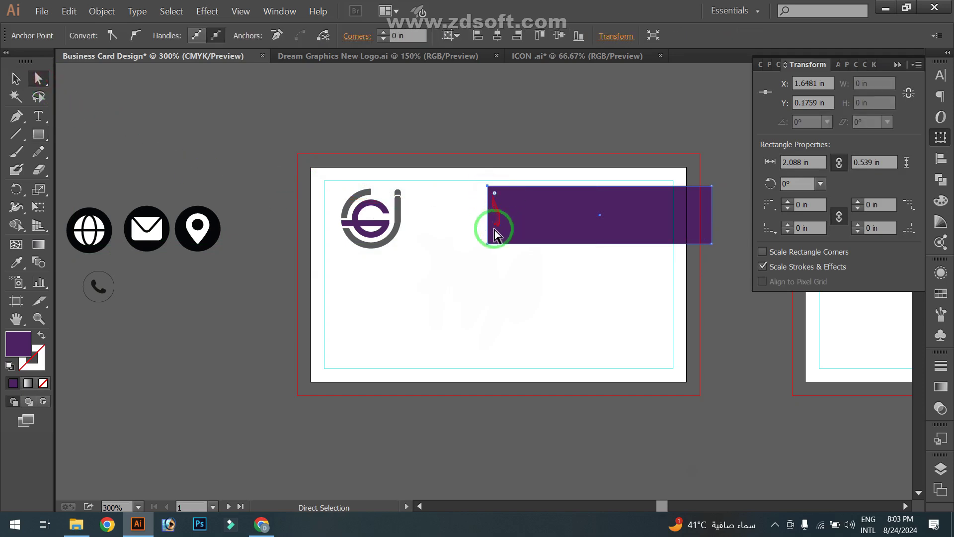
drag(494, 196, 547, 254)
Fill the banner with the logo's purple using the Eyedropper
click(16, 79)
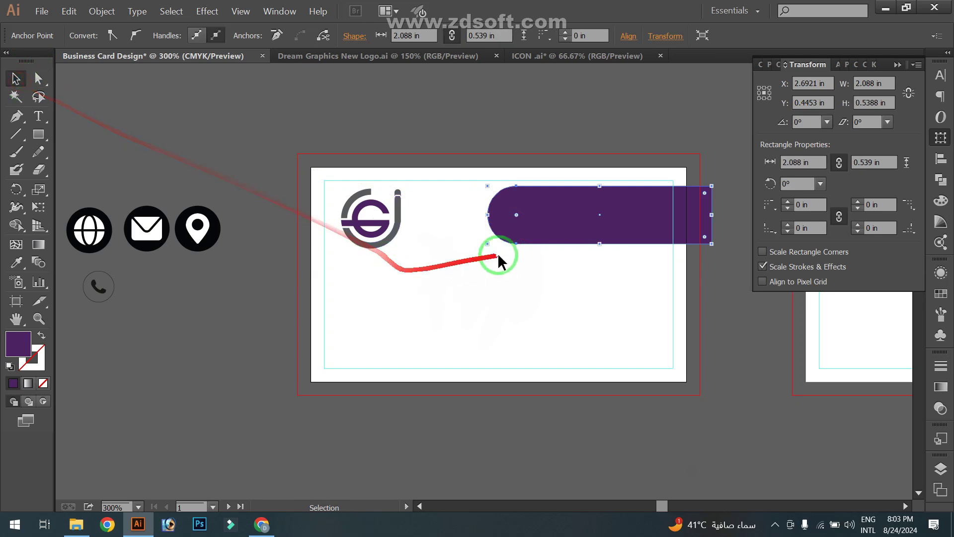
click(18, 263)
click(390, 217)
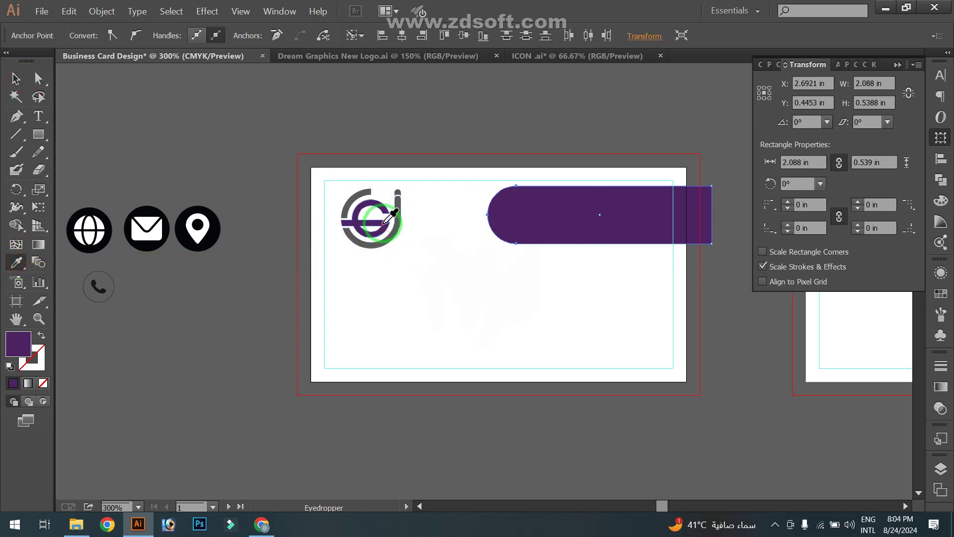
click(16, 79)
click(315, 136)
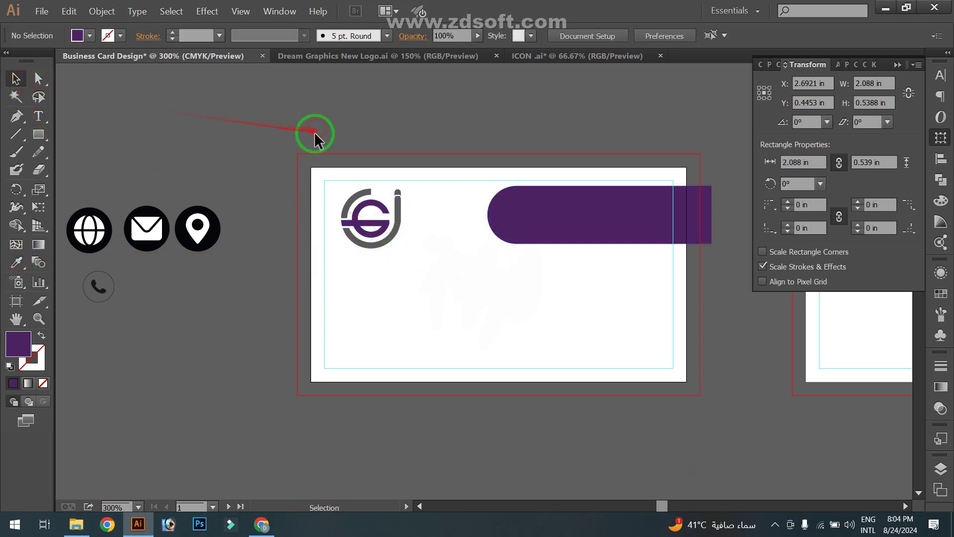
drag(482, 249, 268, 163)
Paste the cardholder's name as a text line and move it onto the purple banner
click(39, 116)
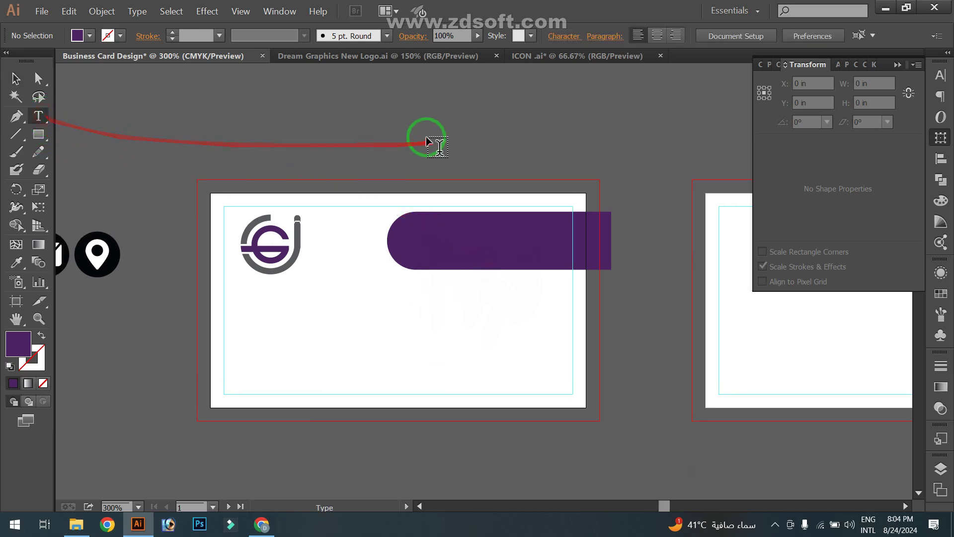
click(401, 132)
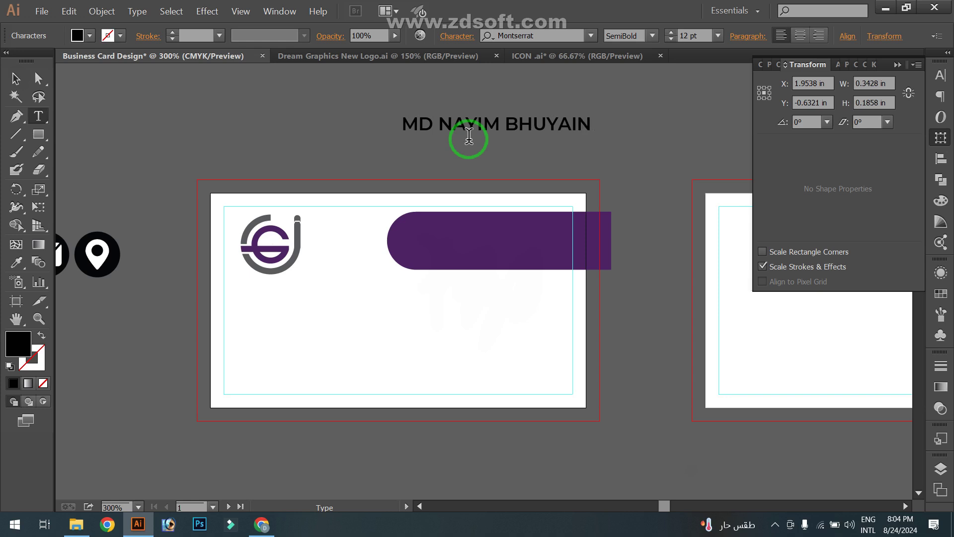
click(15, 80)
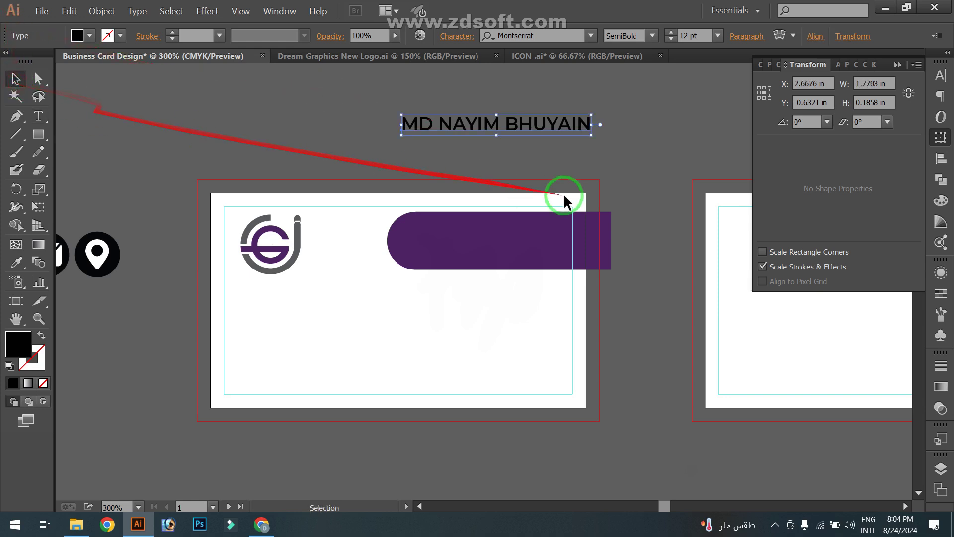
drag(553, 130, 574, 174)
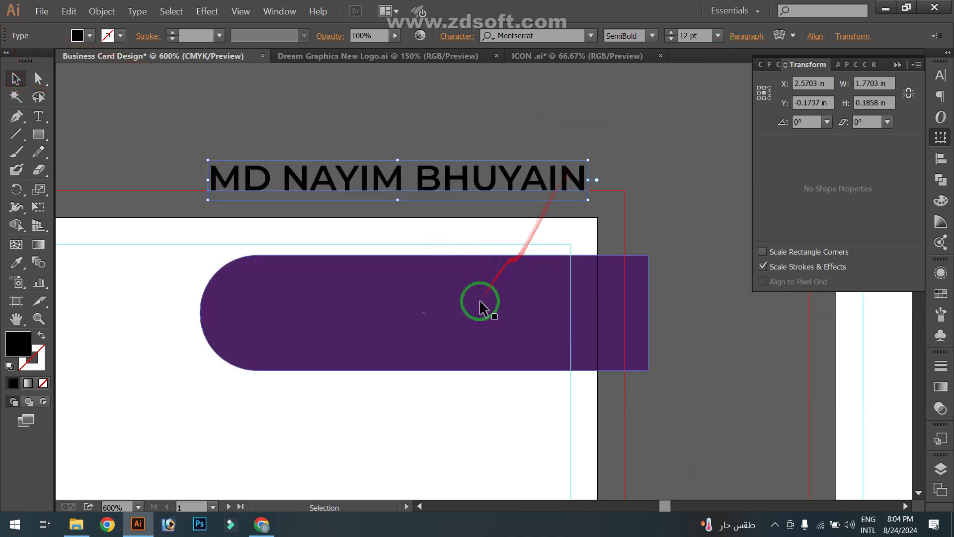
drag(500, 313, 482, 313)
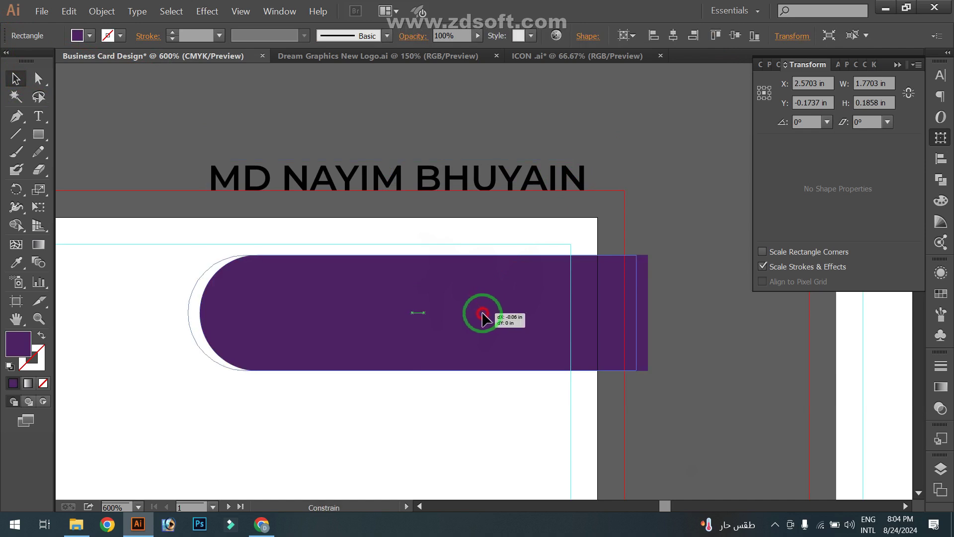
drag(454, 184, 443, 287)
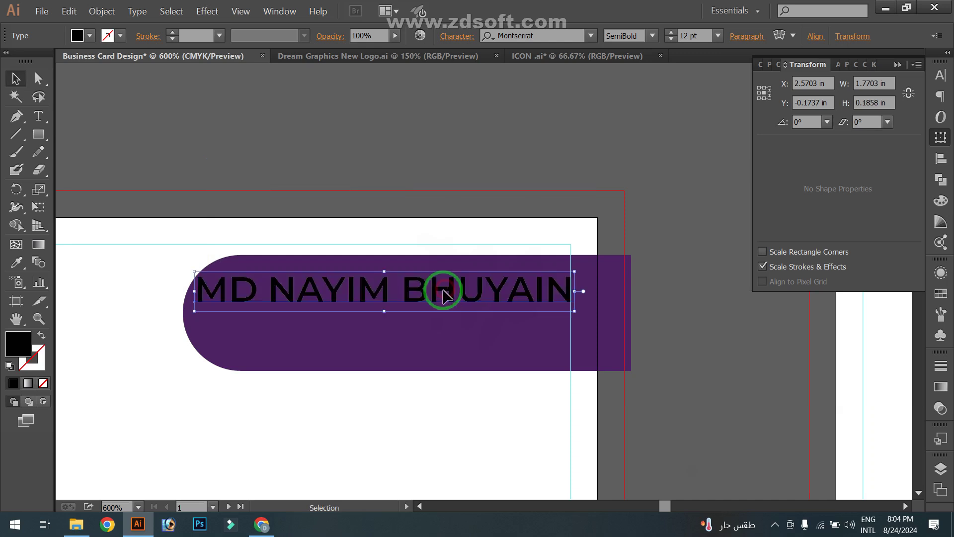
Set the name to 10 pt and shift it right on the banner
click(718, 36)
click(736, 142)
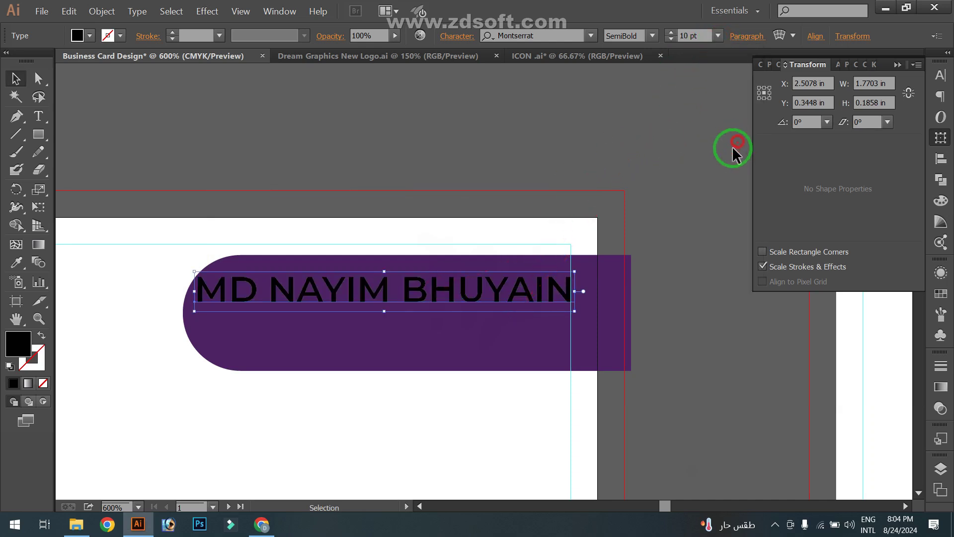
drag(391, 300, 447, 320)
Make the name white and retype the copied line as the 'Graphics Desinger' subtitle
click(89, 36)
click(29, 61)
click(455, 166)
double_click(447, 312)
key(ctrl+a)
text(g)
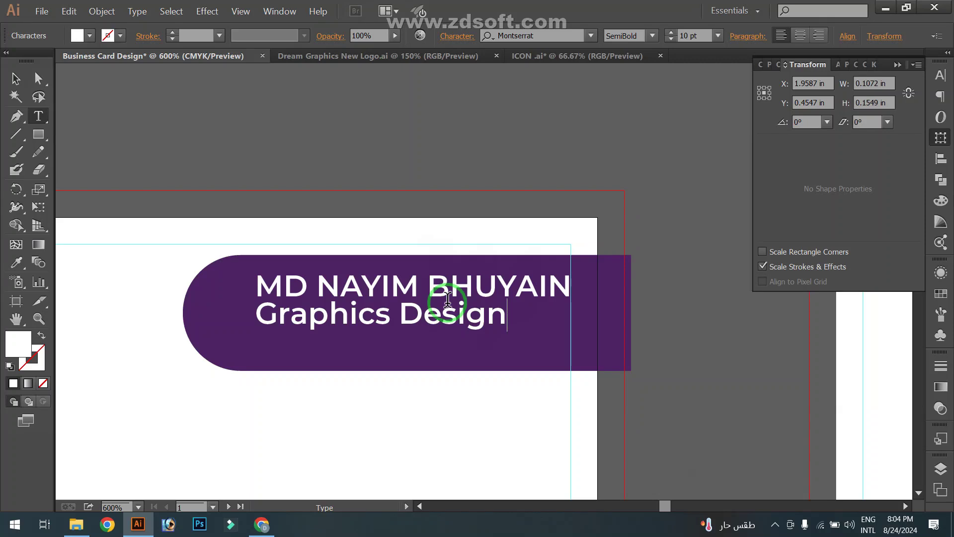
key(Escape)
Set the 'Graphics Desinger' subtitle to 8 pt
click(559, 35)
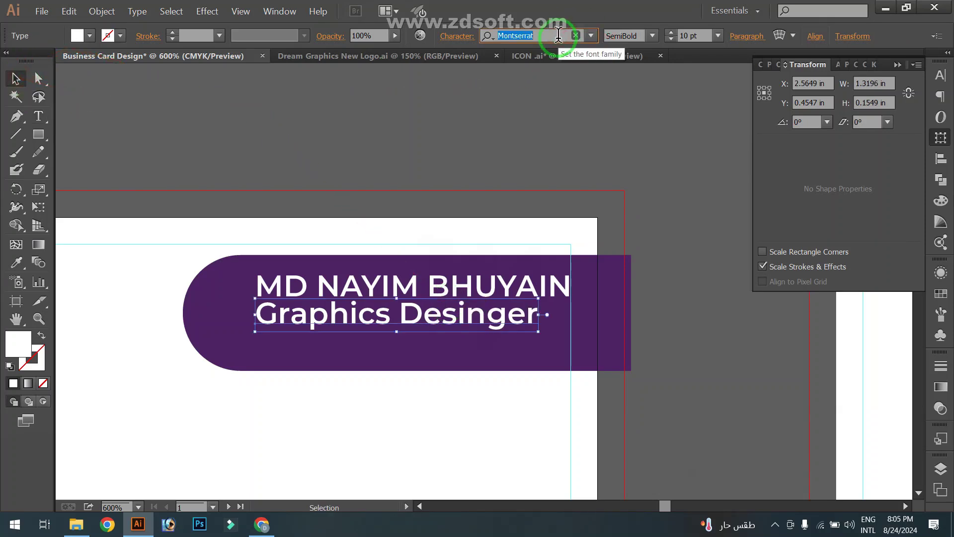
click(718, 35)
click(735, 105)
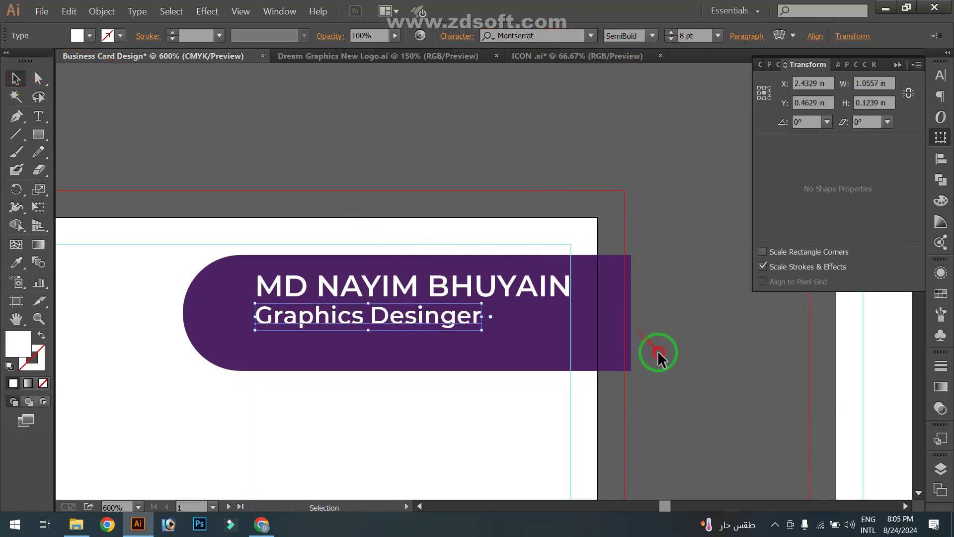
click(658, 356)
scroll(342, 308, up, 1)
key(space)
drag(303, 288, 264, 276)
Draw a thin white rule beside the subtitle and slim it down
key(m)
drag(495, 308, 689, 318)
scroll(581, 308, up, 1)
click(18, 83)
drag(604, 330, 604, 319)
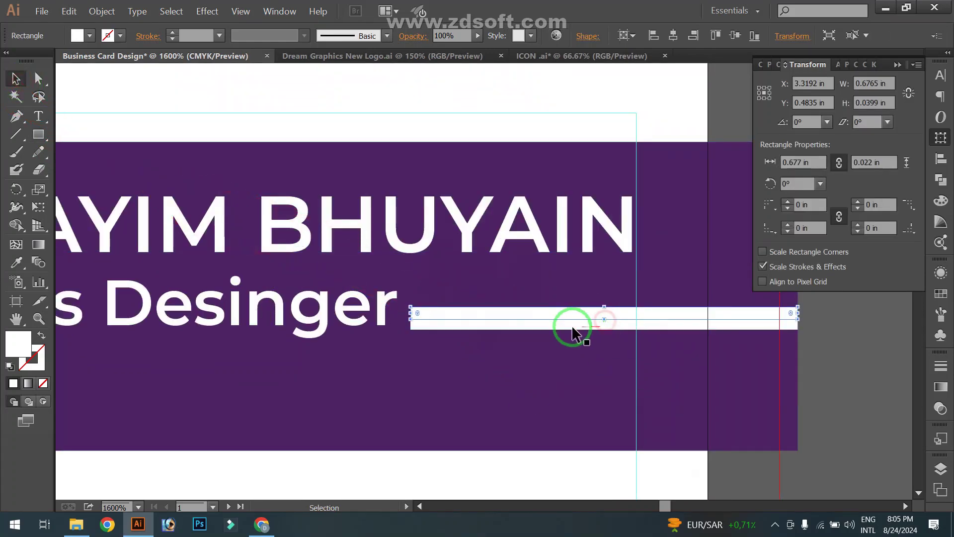
click(823, 376)
scroll(822, 376, down, 4)
click(634, 356)
scroll(550, 370, down, 1)
click(546, 312)
scroll(623, 310, up, 1)
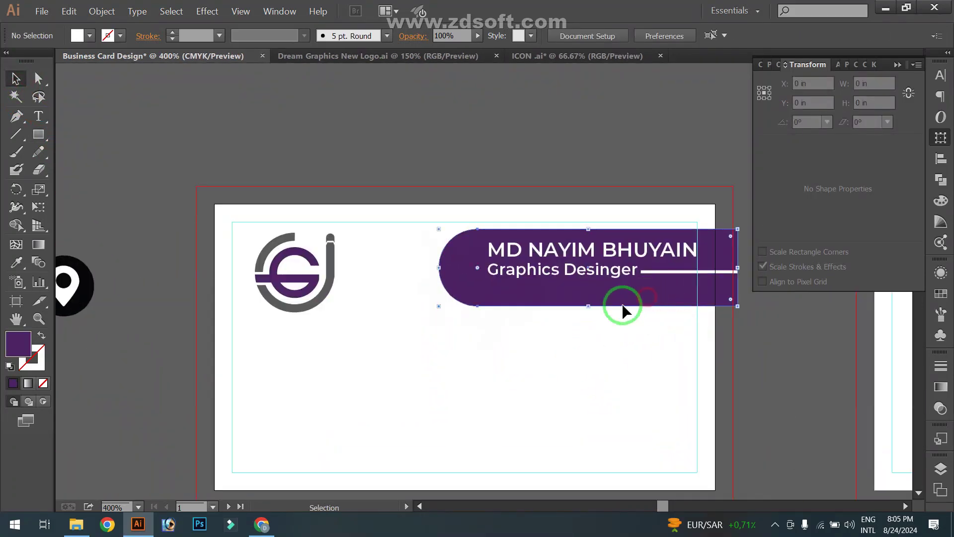
click(588, 355)
key(space)
drag(554, 369, 488, 398)
Vertically centre the name, subtitle, rule and purple banner relative to the selection
click(490, 278)
shift+click(540, 298)
shift+click(663, 299)
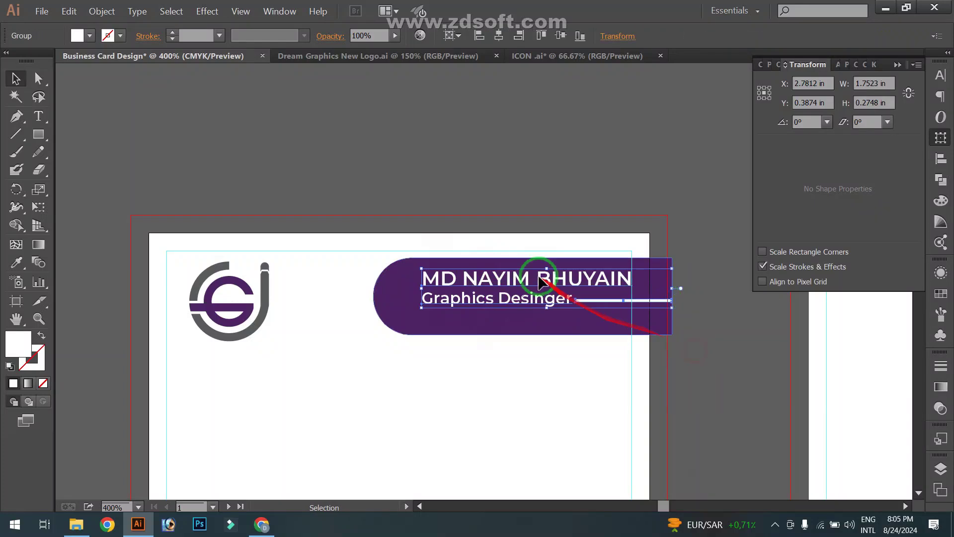
shift+click(532, 266)
click(940, 159)
click(904, 185)
click(873, 204)
click(884, 99)
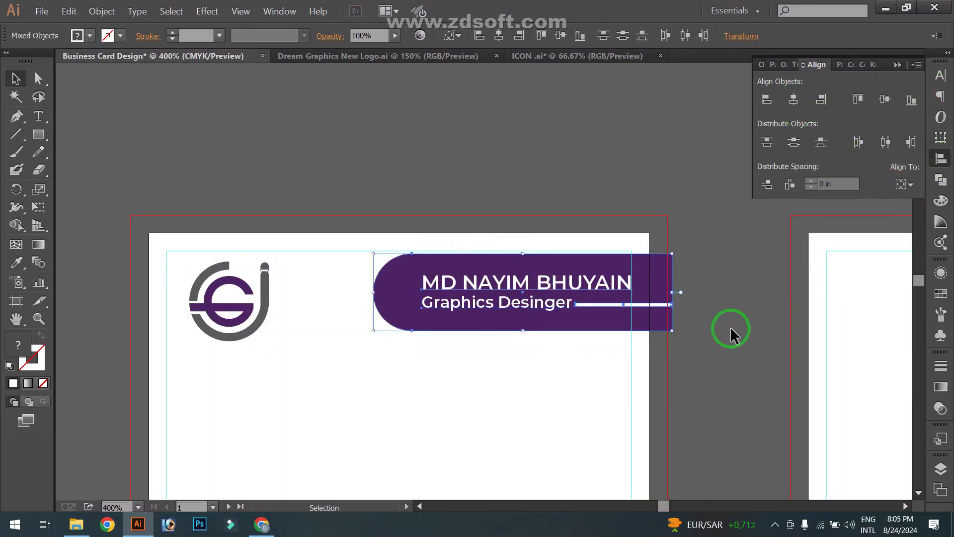
click(522, 355)
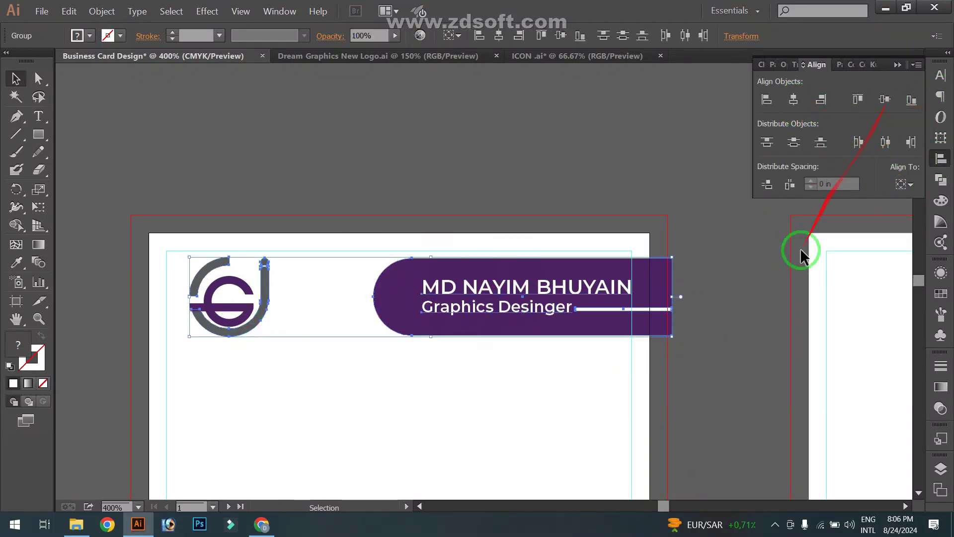
Group the logo parts and vertically centre the logo with the banner
drag(247, 293, 231, 290)
right_click(245, 311)
click(294, 363)
drag(688, 346, 216, 286)
click(884, 99)
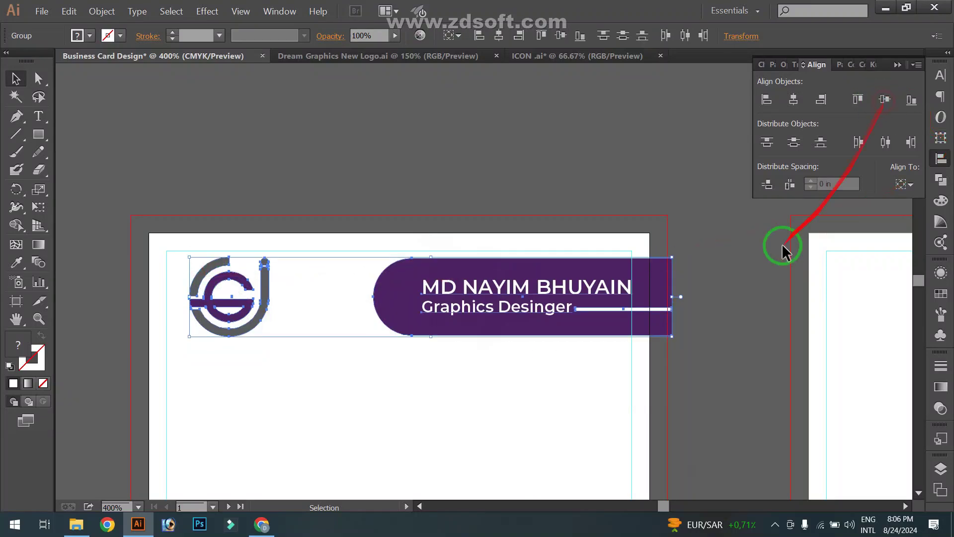
click(747, 298)
Ungroup the banner elements, including the nested group, and select the name
drag(745, 319, 748, 320)
scroll(719, 297, up, 1)
right_click(541, 243)
click(569, 303)
click(537, 365)
right_click(517, 256)
click(544, 315)
click(511, 341)
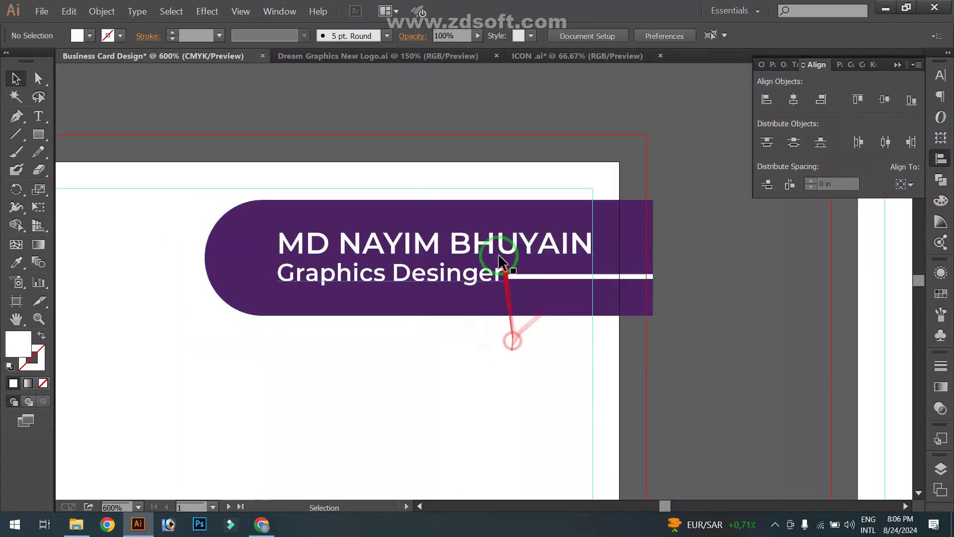
click(499, 253)
Nudge the name and the 'Graphics Desinger' line left into position
drag(565, 219, 492, 225)
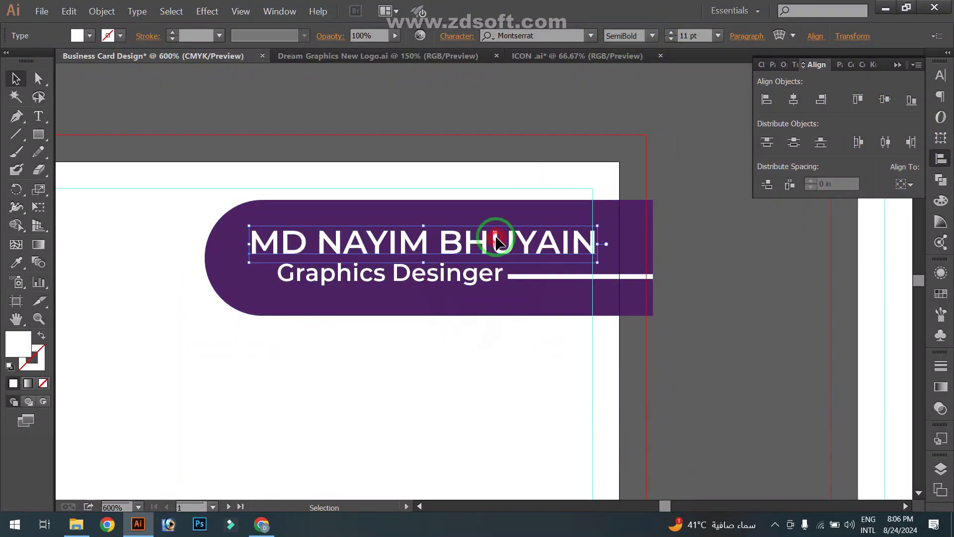
scroll(492, 226, up, 3)
drag(659, 247, 654, 247)
scroll(653, 247, down, 2)
click(351, 379)
drag(344, 293, 305, 291)
click(414, 416)
scroll(571, 285, up, 2)
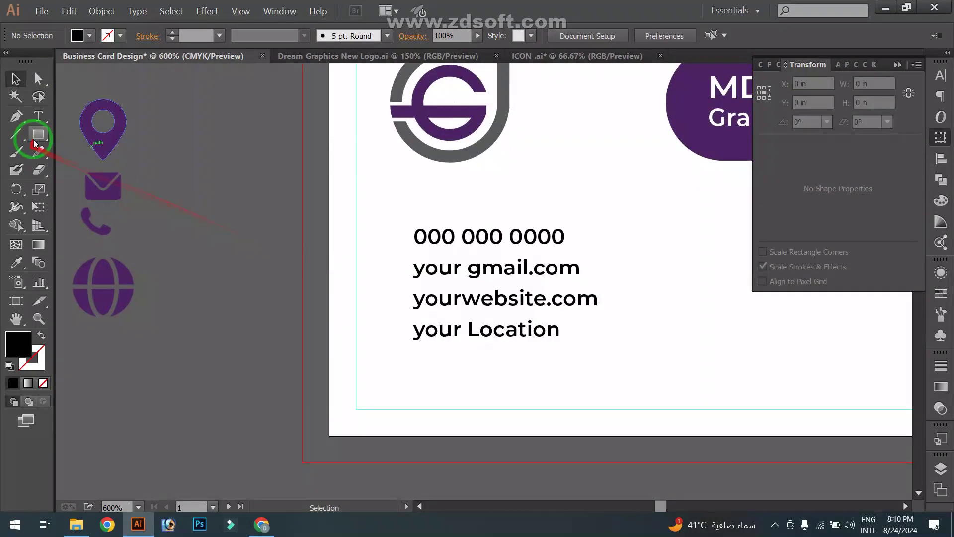
Draw a tall bar beside the contact details and fill it with the logo's grey
click(36, 139)
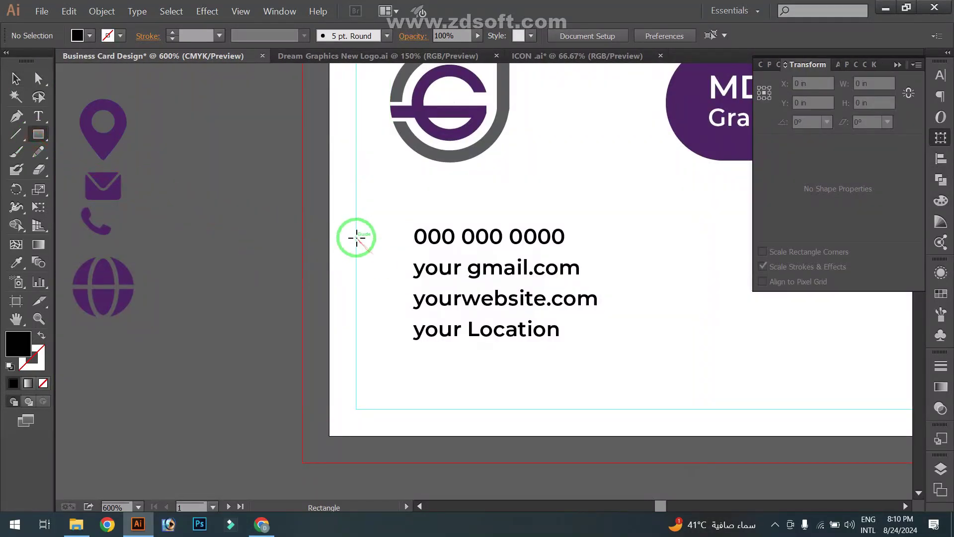
drag(356, 237, 386, 373)
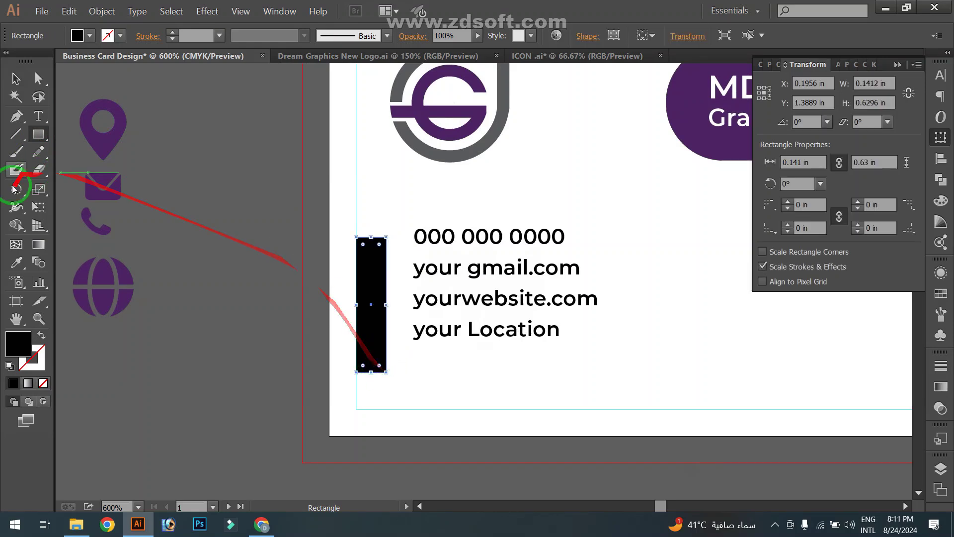
click(16, 262)
click(420, 112)
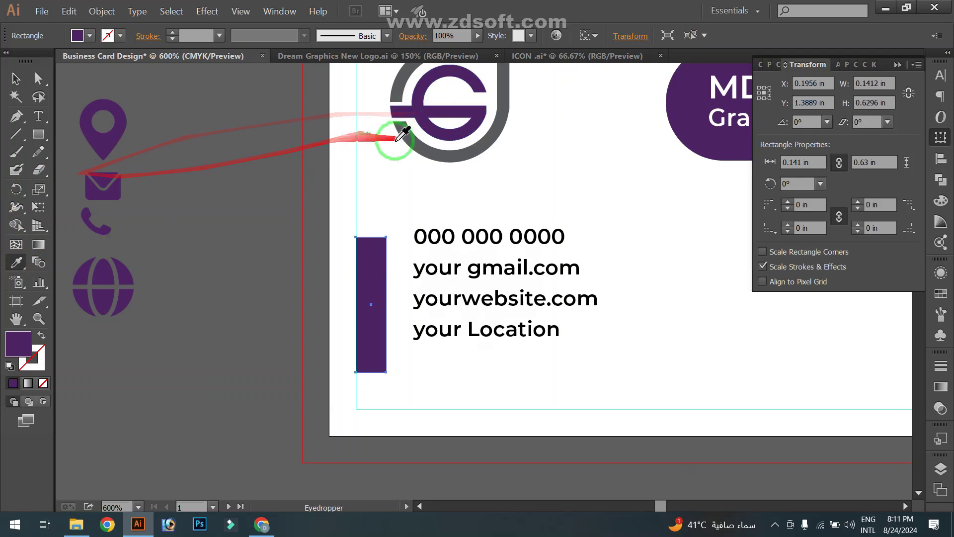
click(417, 141)
click(15, 79)
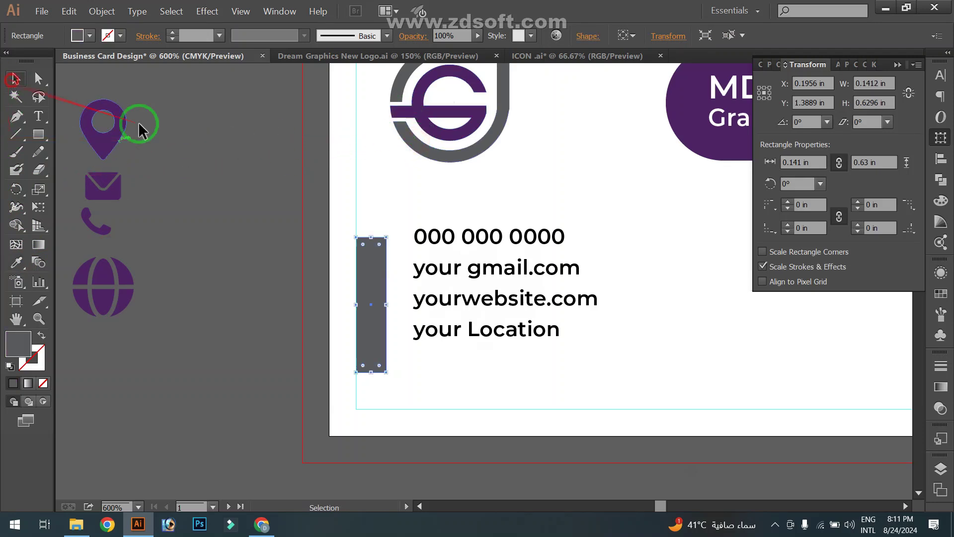
Round the grey bar's corners fully into a pill shape
scroll(377, 193, up, 1)
key(space)
drag(379, 172, 378, 161)
click(38, 78)
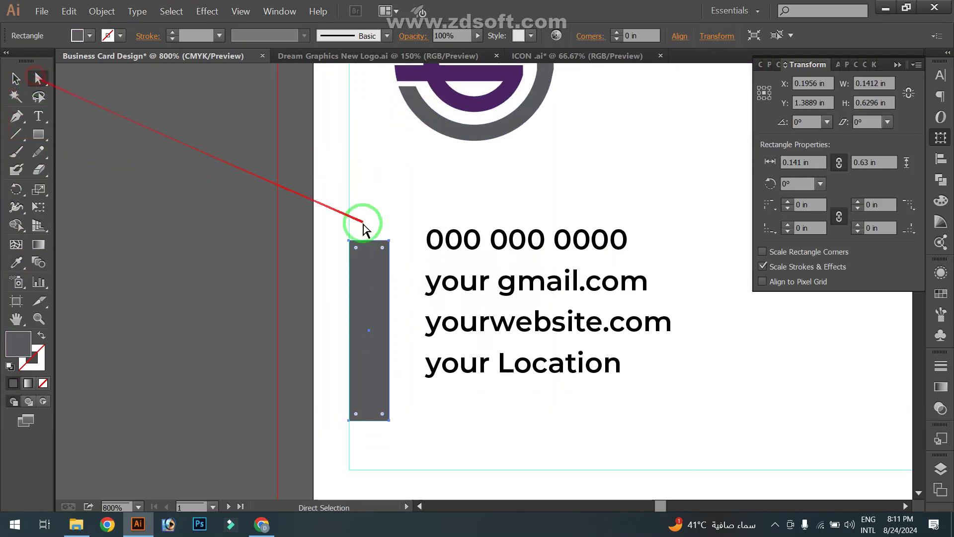
drag(358, 251, 380, 364)
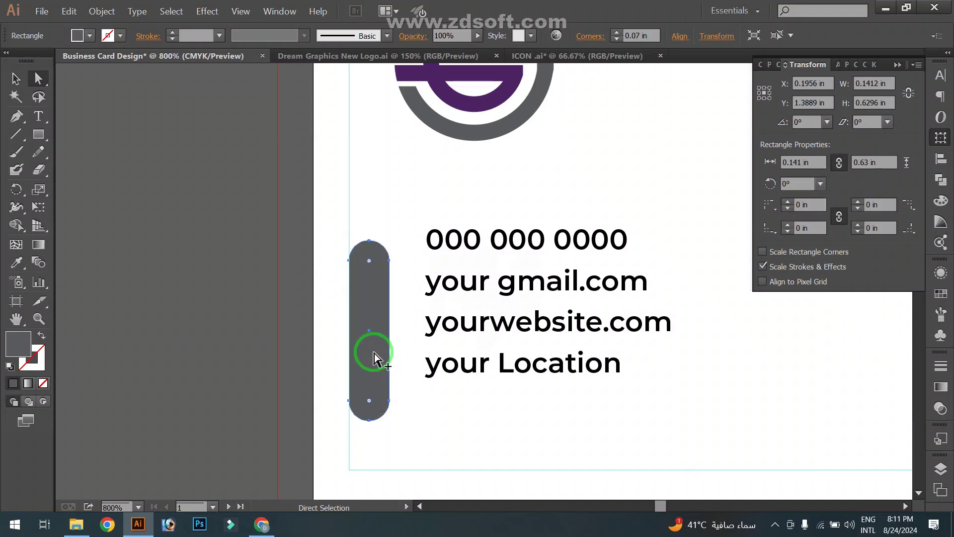
Resize the pill to about 0.73 in tall and 0.18 in wide
scroll(374, 353, down, 2)
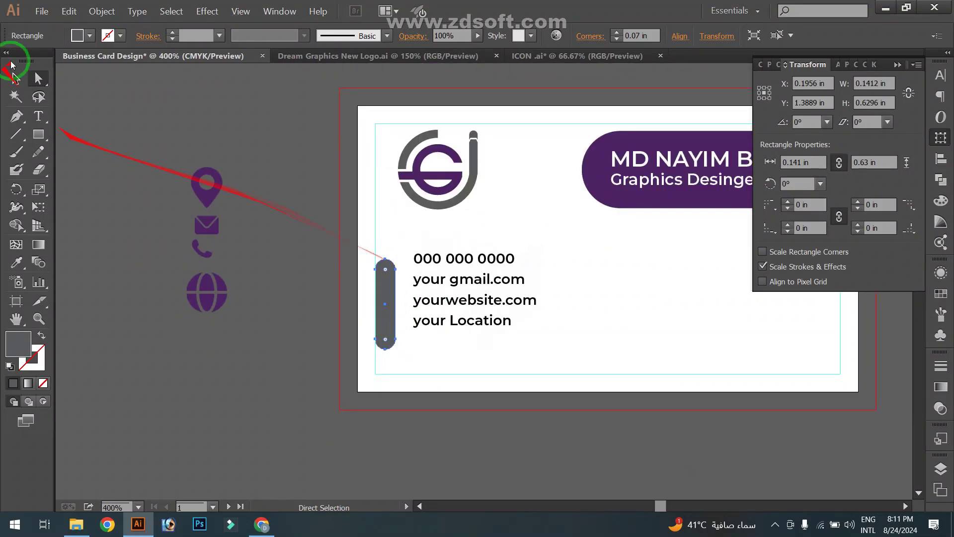
click(17, 79)
mouse_move(386, 259)
mouse_down()
mouse_move(386, 235)
mouse_move(386, 245)
mouse_up()
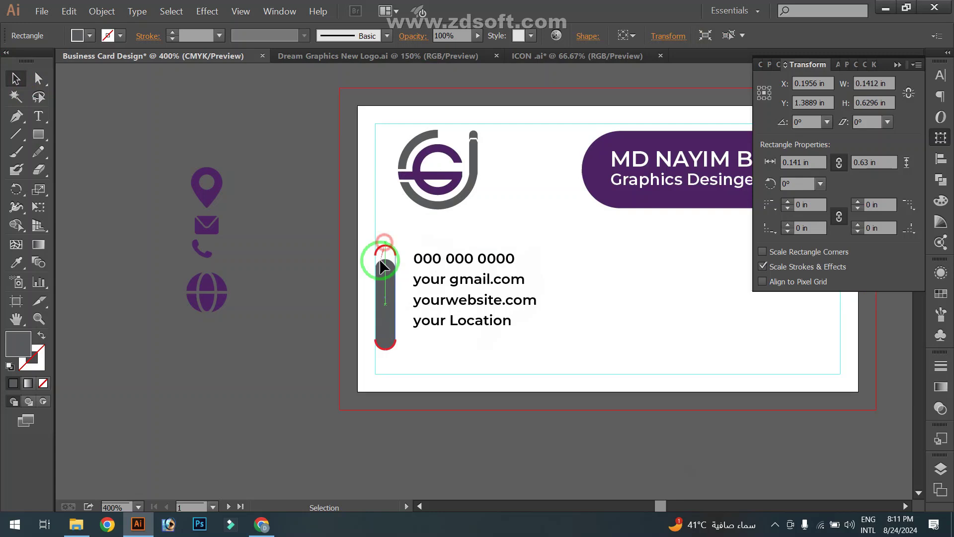
click(347, 298)
click(388, 286)
drag(396, 297, 401, 299)
click(39, 78)
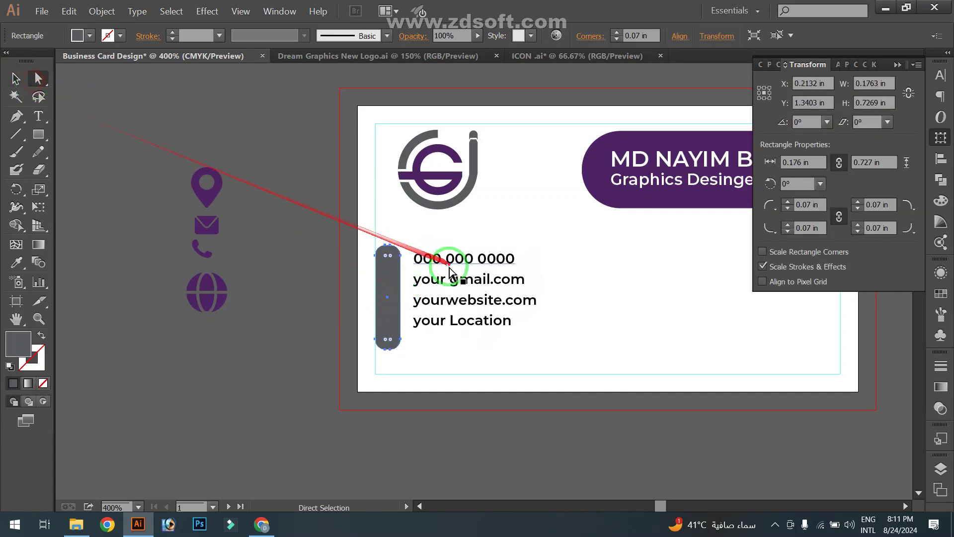
click(15, 78)
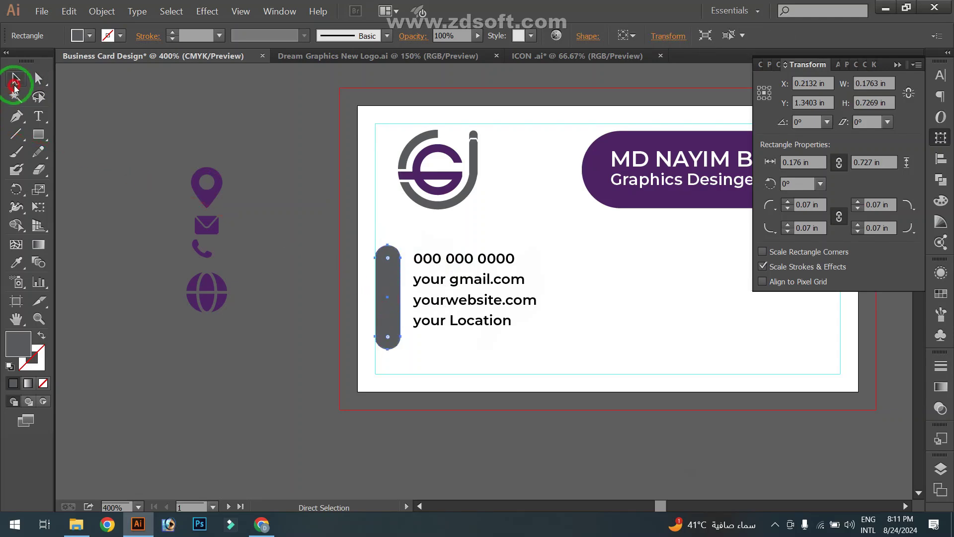
Move the phone and envelope icons onto the top of the pill
click(208, 252)
scroll(211, 250, up, 1)
drag(213, 266, 457, 275)
scroll(482, 273, up, 1)
drag(121, 207, 477, 323)
scroll(503, 332, up, 1)
Show the rulers and pull a vertical guide for aligning the icons
key(ctrl+r)
drag(70, 304, 486, 341)
click(325, 334)
scroll(369, 283, down, 3)
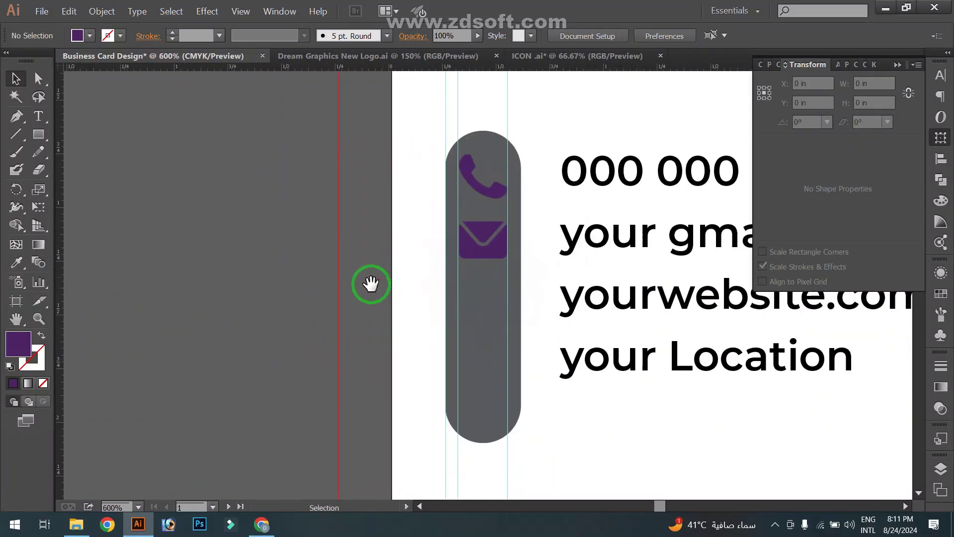
Place the globe icon below the envelope, scaled and centred on the guide
click(209, 302)
drag(220, 313, 466, 319)
scroll(201, 305, up, 1)
scroll(466, 319, up, 3)
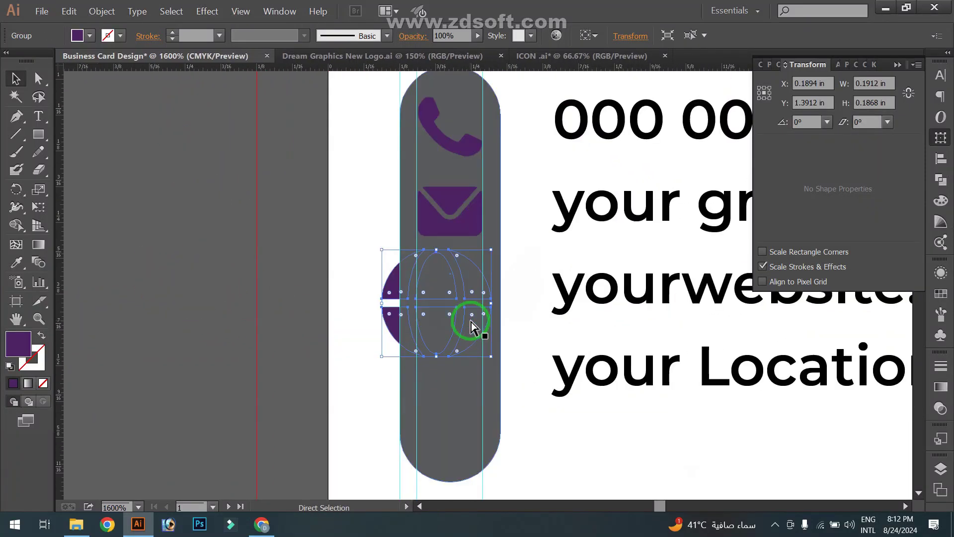
drag(491, 356, 476, 342)
drag(469, 301, 475, 302)
scroll(479, 306, up, 1)
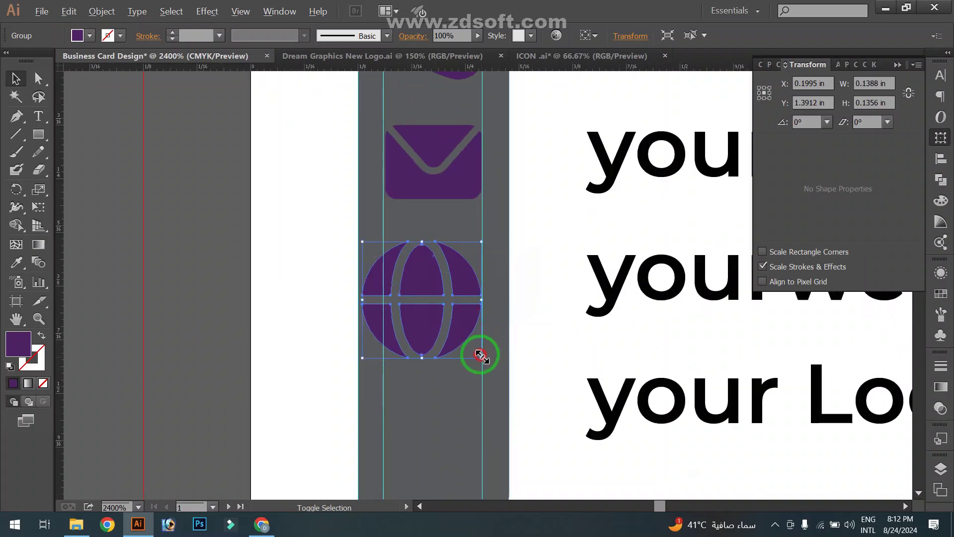
drag(481, 357, 462, 340)
drag(447, 322, 453, 321)
drag(464, 340, 482, 358)
click(328, 362)
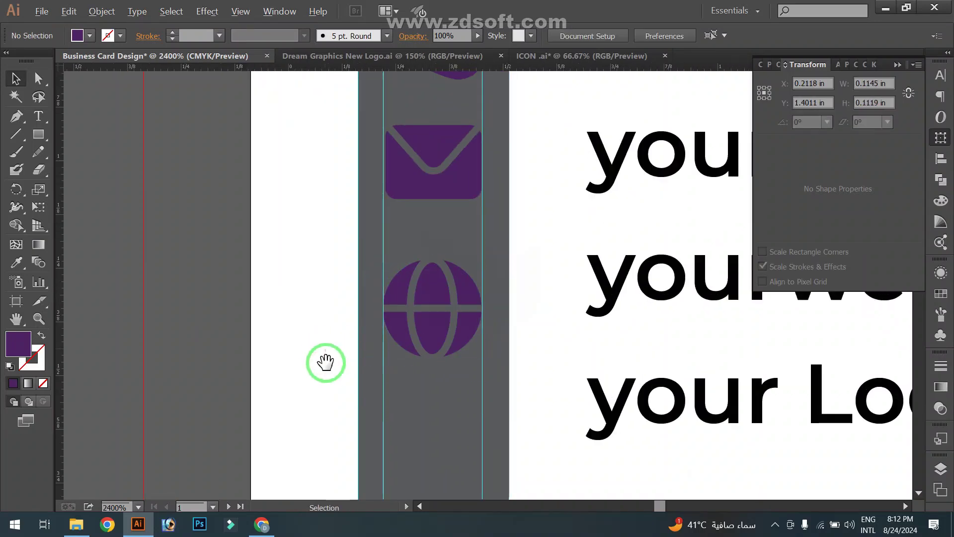
Place the location pin at the pill's bottom, scaled to match the other icons
scroll(327, 362, down, 4)
drag(329, 363, 457, 327)
drag(214, 146, 489, 359)
scroll(490, 360, up, 3)
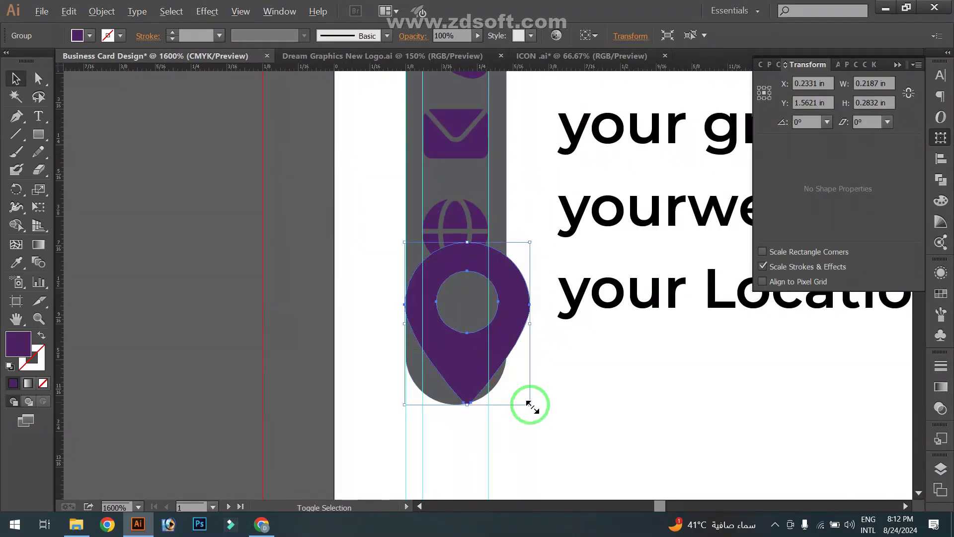
drag(530, 404, 502, 368)
drag(449, 350, 440, 358)
drag(493, 377, 488, 373)
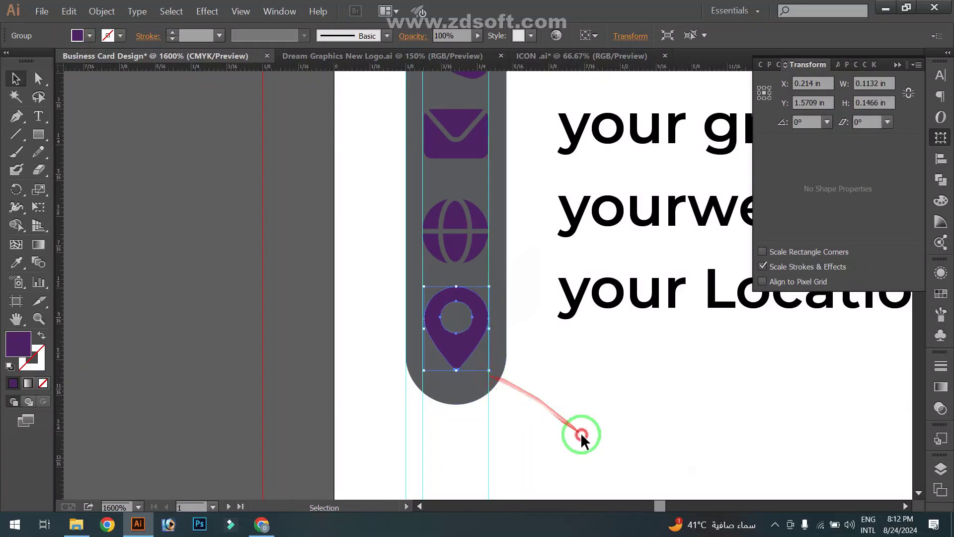
click(581, 432)
scroll(581, 432, down, 2)
drag(580, 432, 471, 419)
click(446, 275)
Fill the phone, envelope, globe and location pin icons with white
click(348, 164)
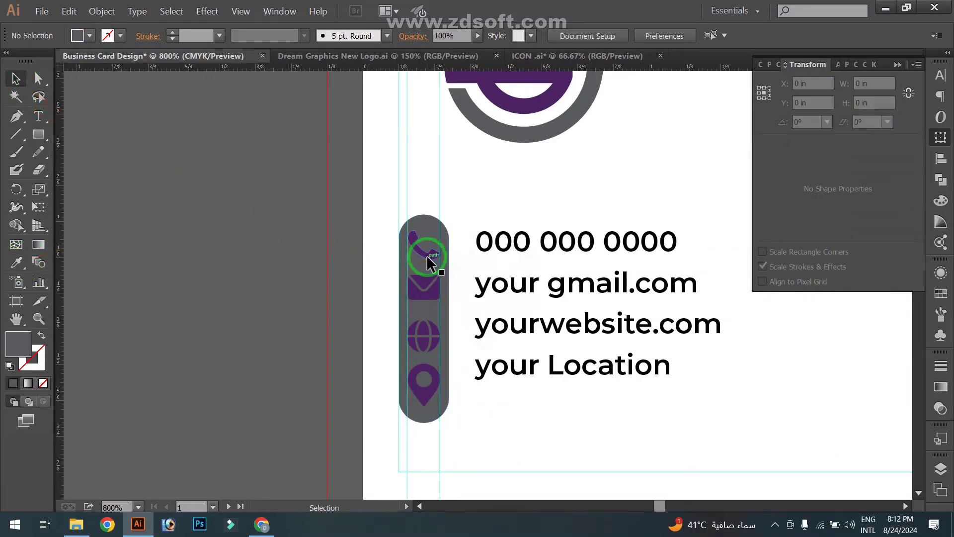
click(430, 256)
shift+click(435, 291)
shift+click(427, 349)
shift+click(425, 391)
click(89, 36)
click(28, 59)
click(167, 181)
Move the phone and email lines beside the icons and nudge all text lines into alignment
drag(546, 241, 395, 218)
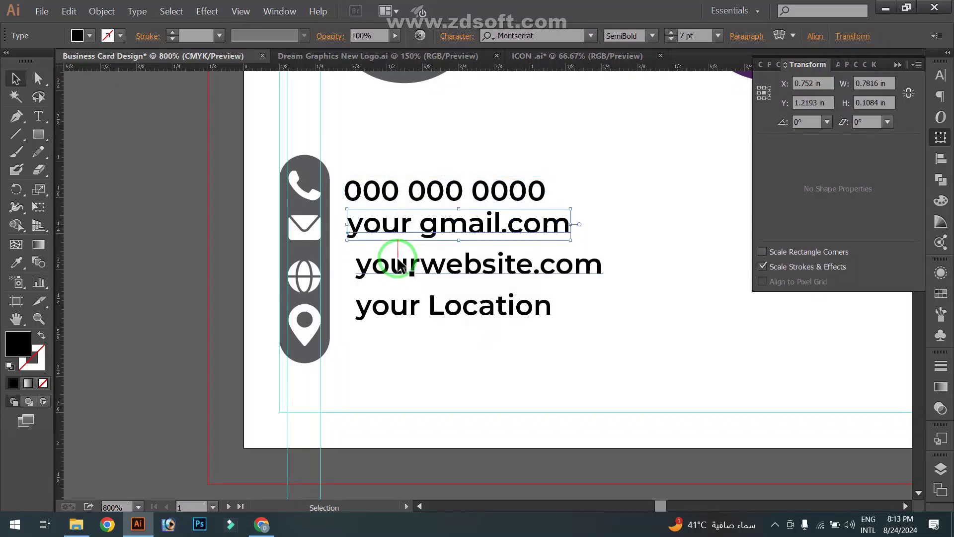
drag(395, 260, 373, 257)
click(389, 228)
key(Down)
click(434, 373)
click(410, 317)
key(Down)
key(Down)
key(Down)
key(Down)
key(Down)
click(451, 281)
key(Down)
key(Down)
click(416, 239)
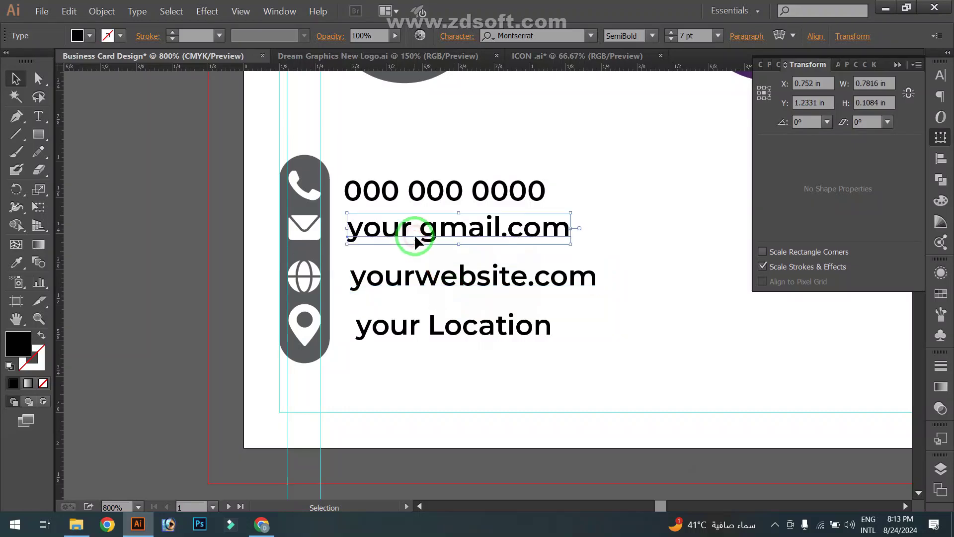
key(Down)
click(421, 197)
key(Up)
Delete the three lower text lines and the old phone number text
click(590, 384)
drag(422, 218, 502, 342)
key(Delete)
double_click(430, 194)
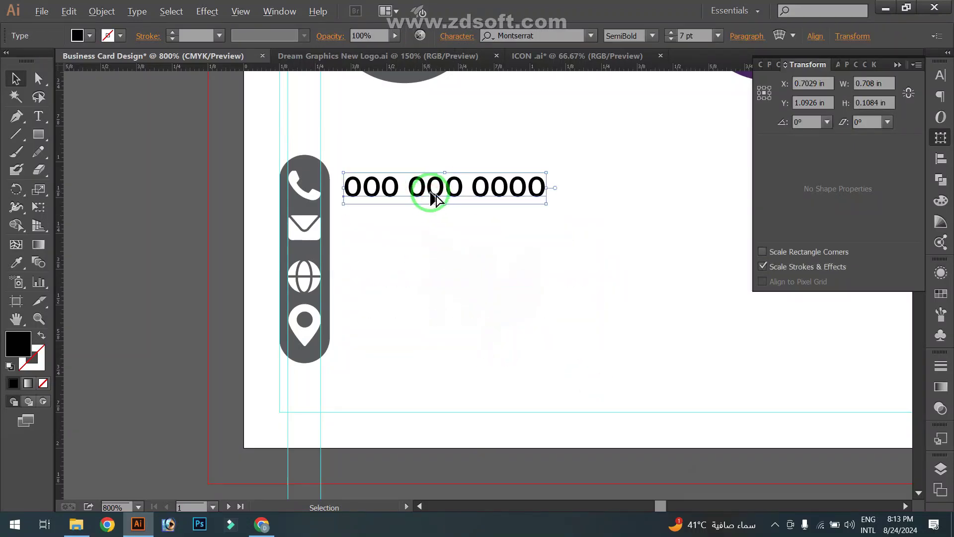
key(ctrl+a)
click(13, 82)
key(Delete)
Type a new phone number line beside the phone icon and duplicate it into four rows
click(38, 117)
click(347, 178)
text(0)
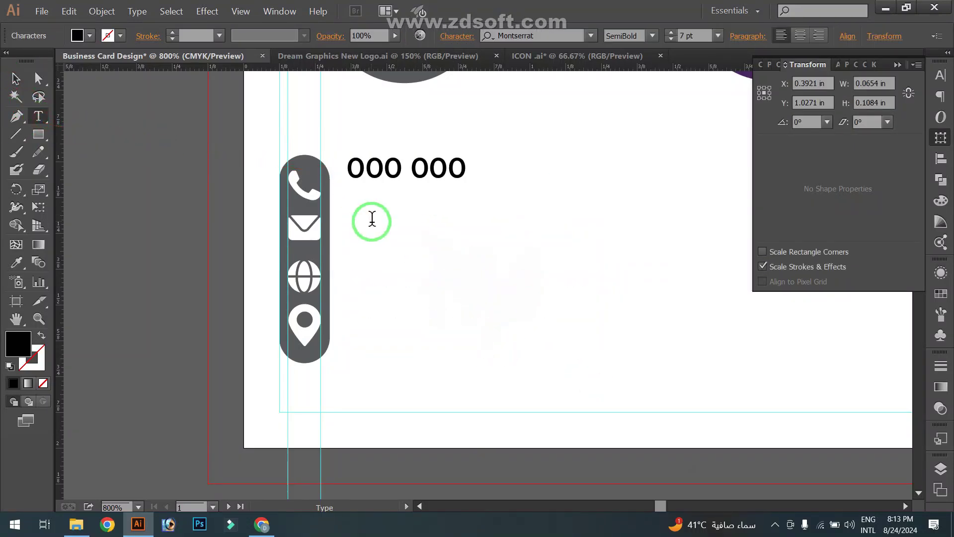
key(Escape)
drag(399, 173, 386, 237)
click(380, 331)
key(ctrl+d)
key(ctrl+d)
click(434, 369)
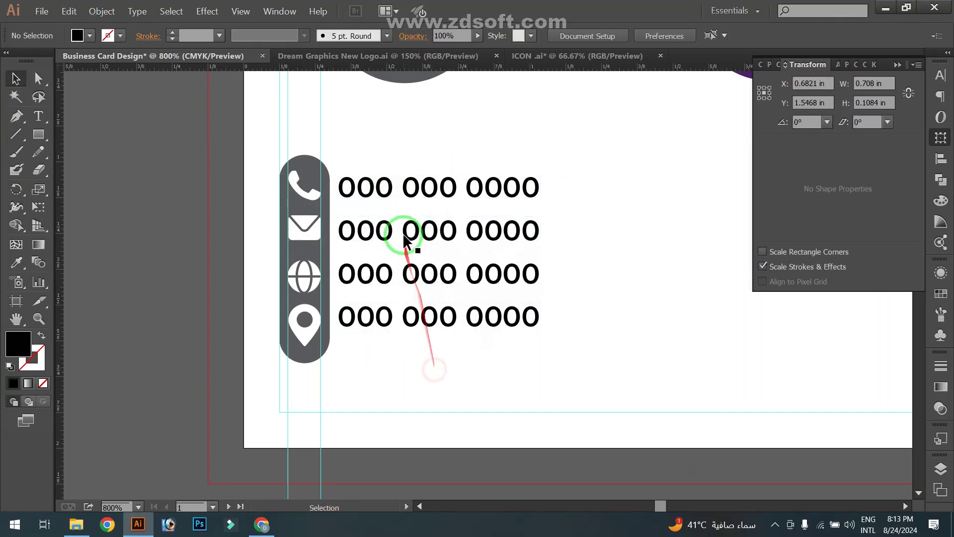
Retype the second row as 'Your Gmail.com' and begin the third row with 'Your'
double_click(405, 238)
key(ctrl+a)
text(Your Gmail.com)
double_click(404, 272)
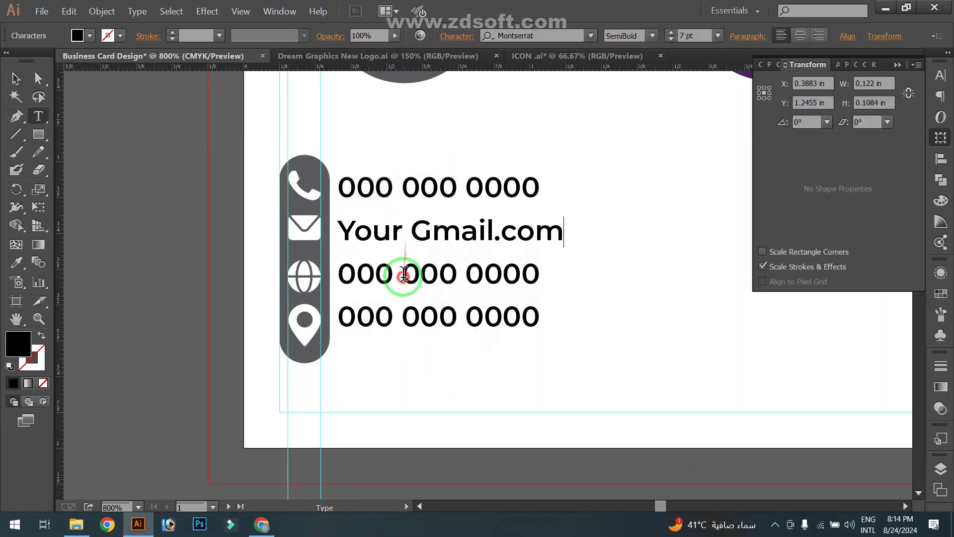
key(ctrl+a)
text(Your)
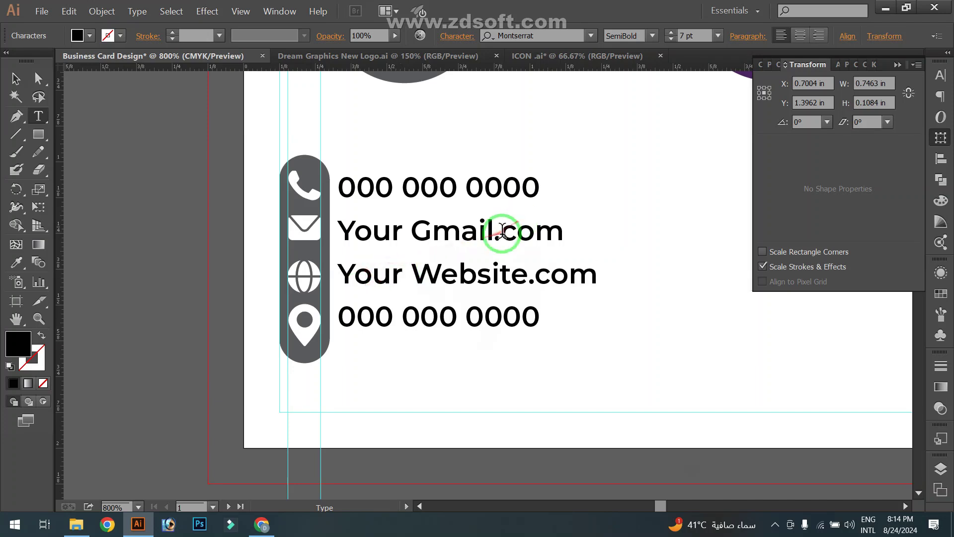
click(417, 232)
text(@)
click(16, 78)
click(517, 326)
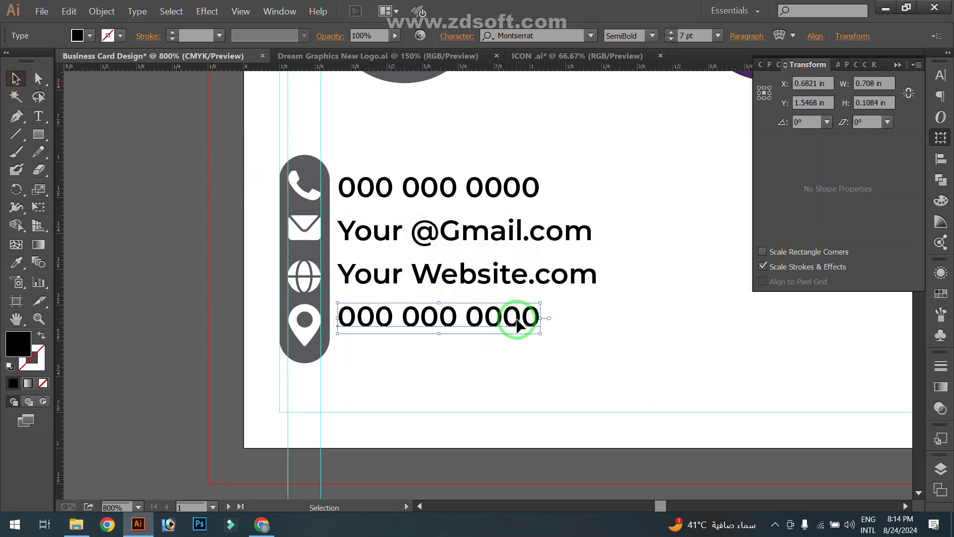
double_click(517, 325)
key(ctrl+a)
text(Y)
click(15, 79)
click(151, 215)
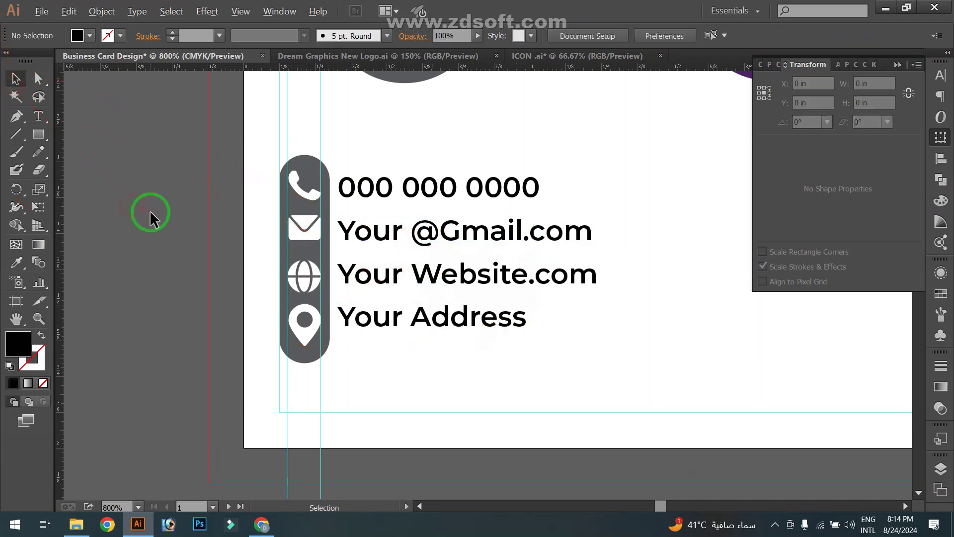
scroll(197, 236, down, 2)
click(198, 236)
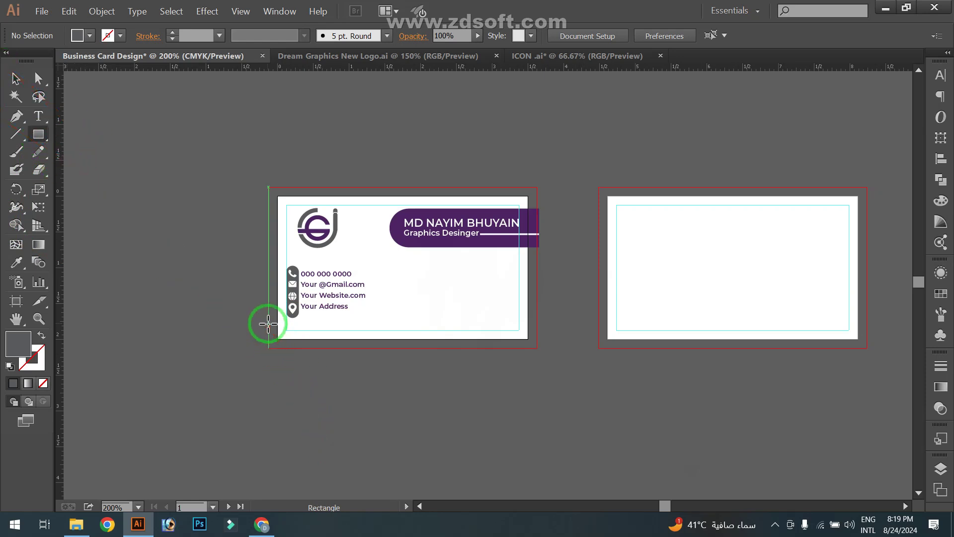
Draw a dark grey 3.75 × 0.34 in strip along the front card's bottom edge into the bleed
drag(268, 323, 537, 348)
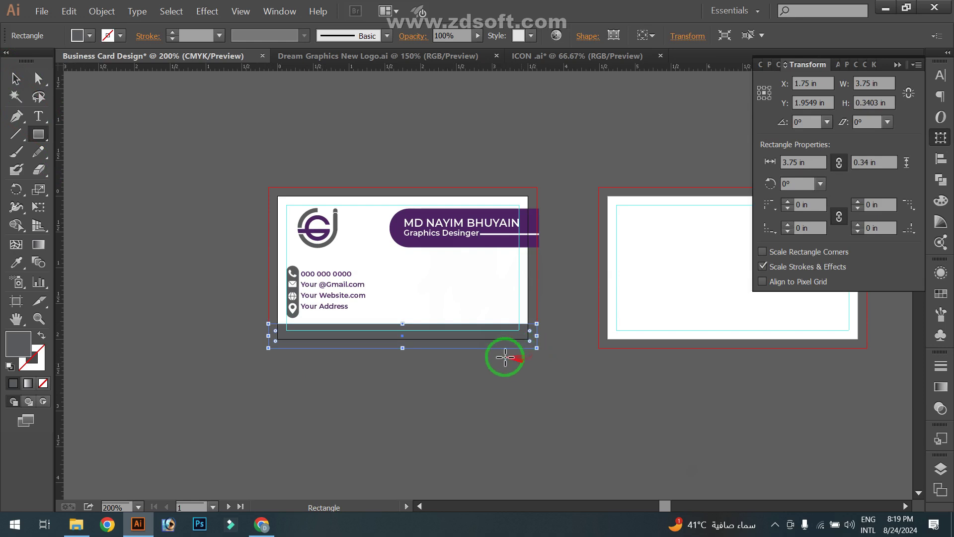
click(15, 97)
click(202, 209)
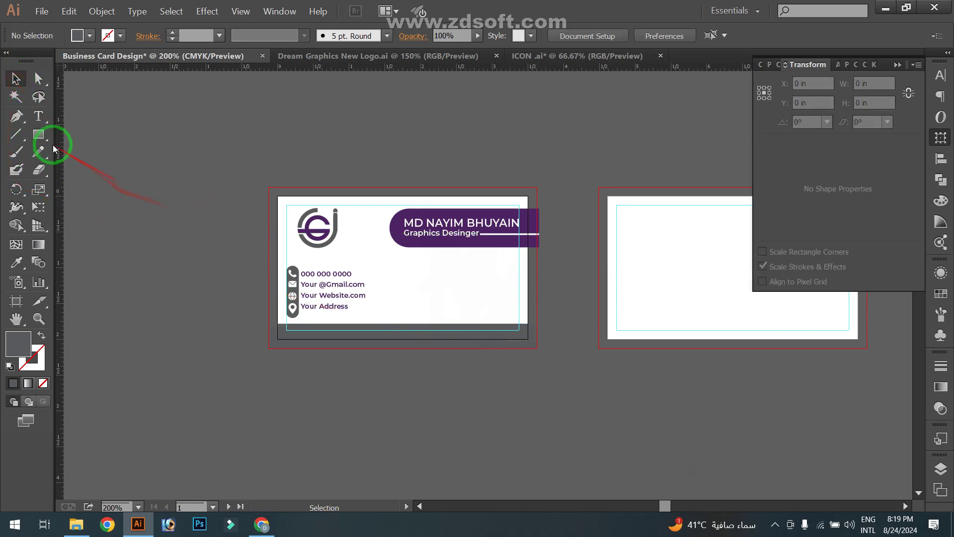
Draw a small square left of the card, fill it with the banner's purple, and copy it below
click(42, 135)
drag(206, 204, 213, 225)
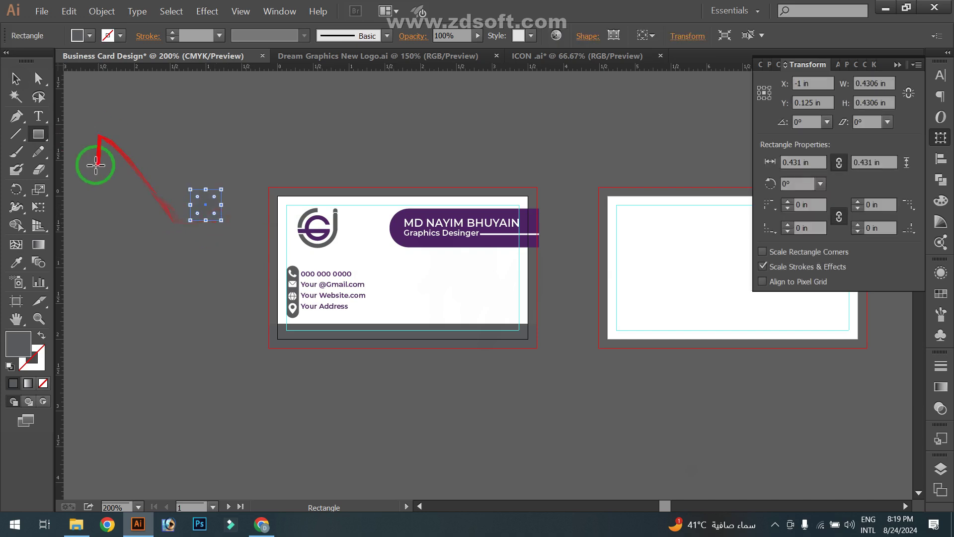
click(16, 299)
click(17, 261)
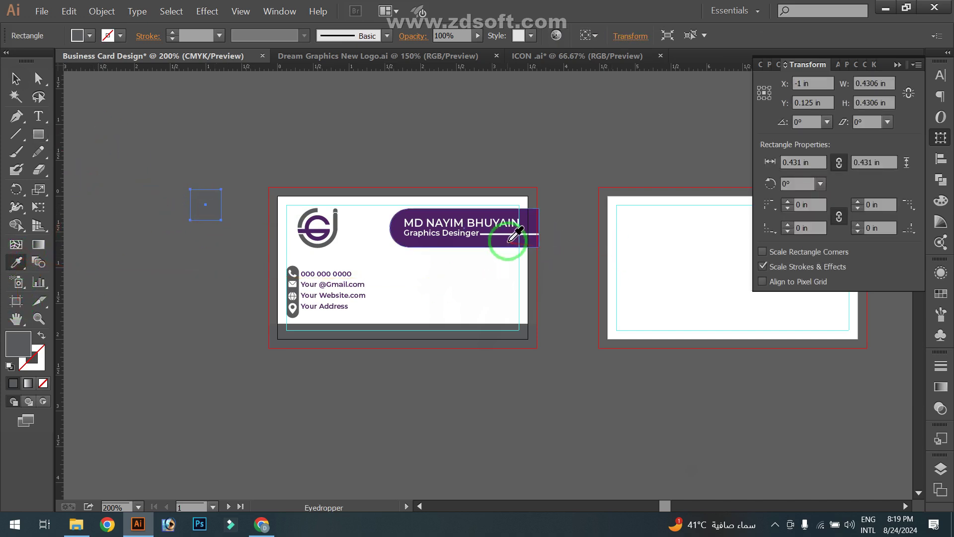
click(505, 241)
click(22, 82)
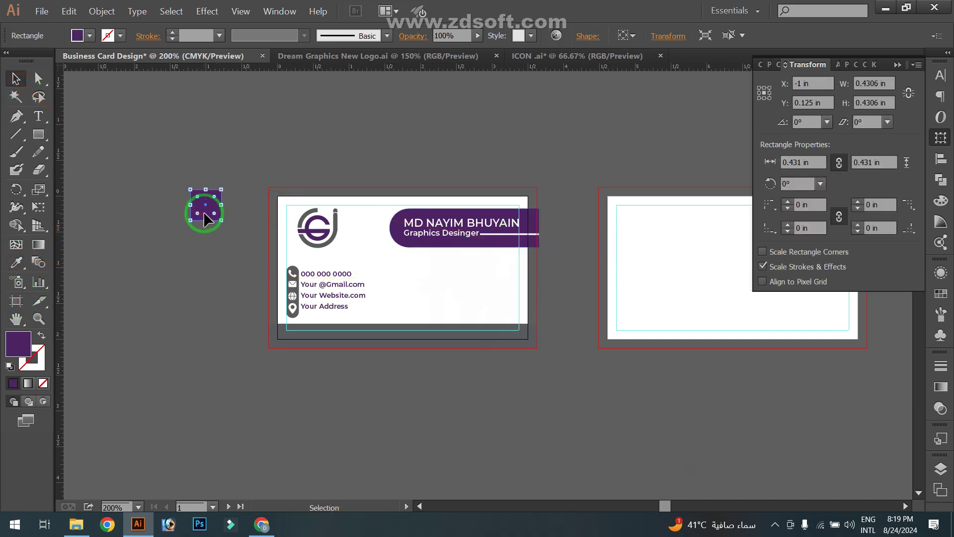
drag(209, 214, 206, 314)
Make the lower copy white and blend the two squares using 8 specified steps
click(89, 35)
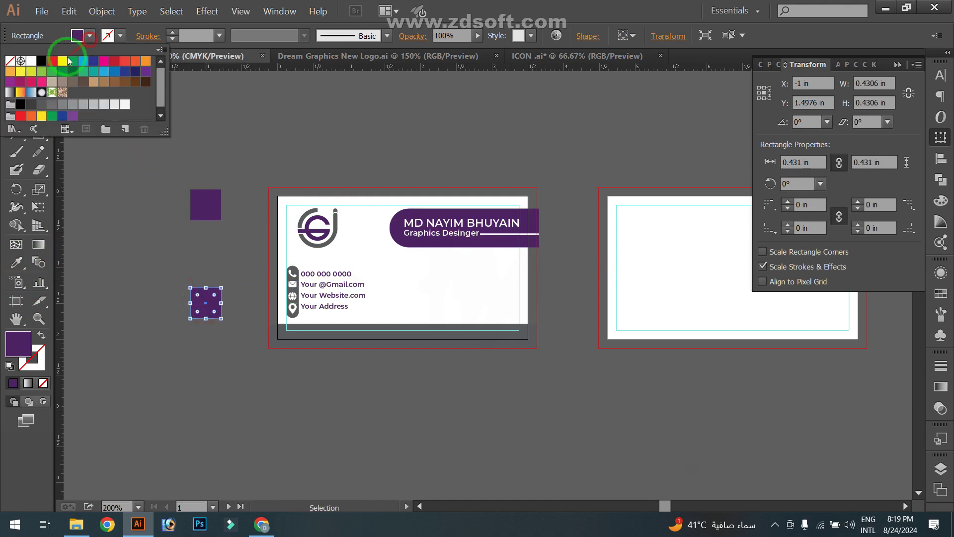
click(31, 66)
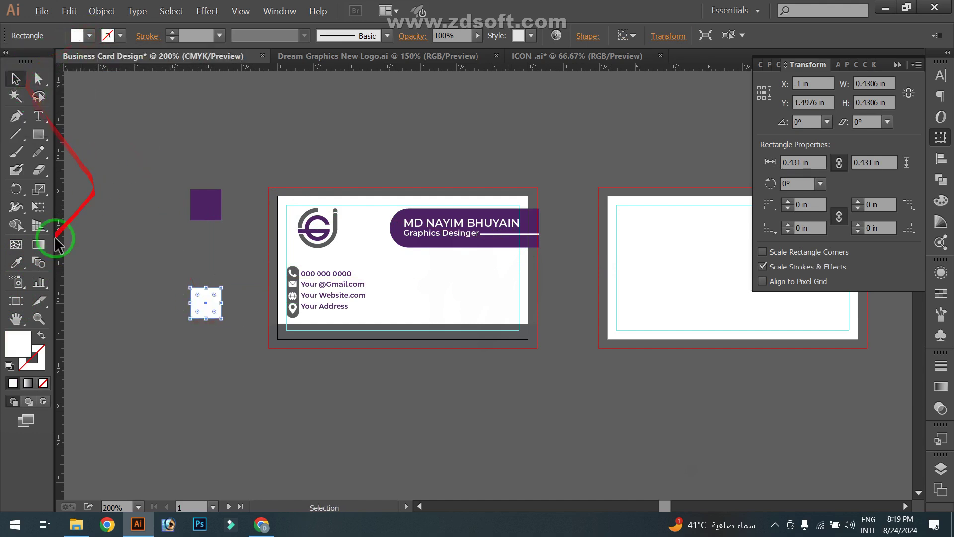
click(166, 255)
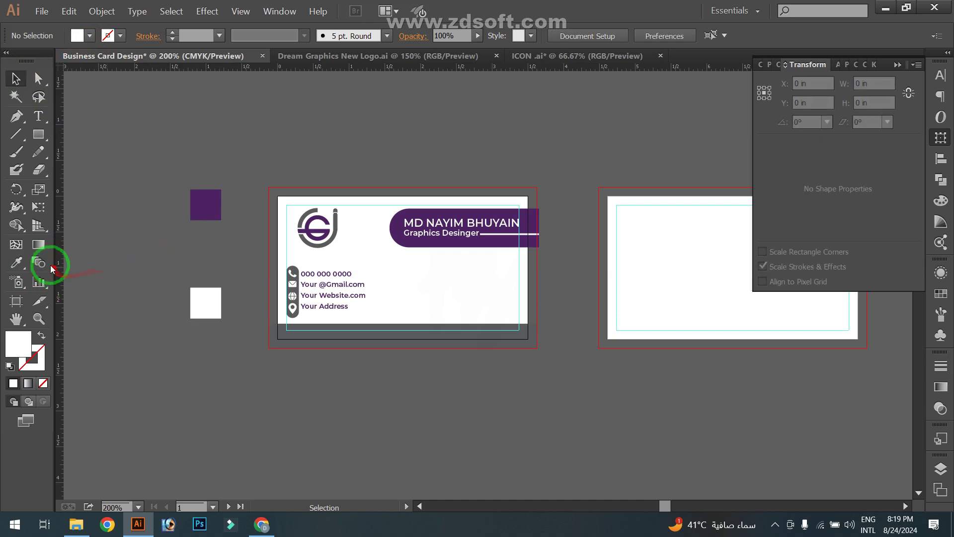
double_click(43, 263)
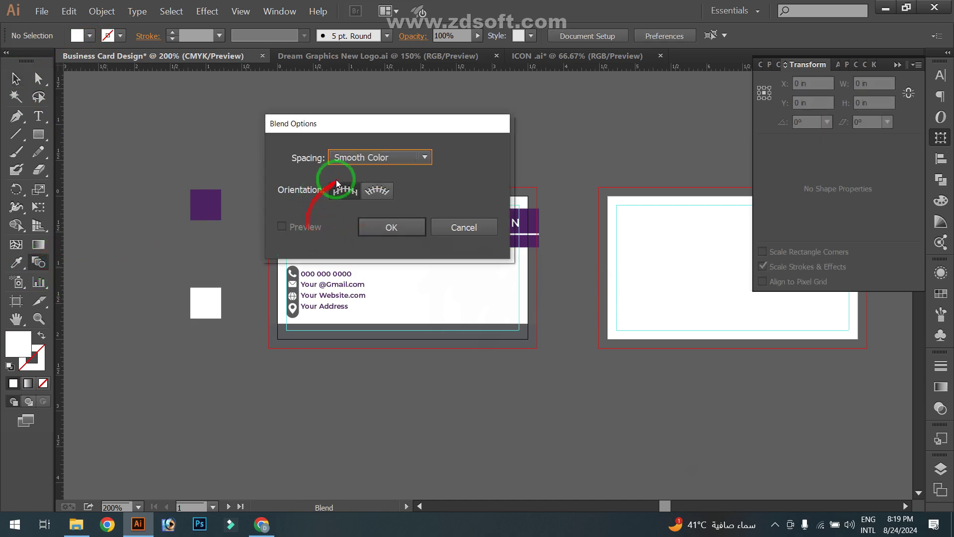
click(452, 226)
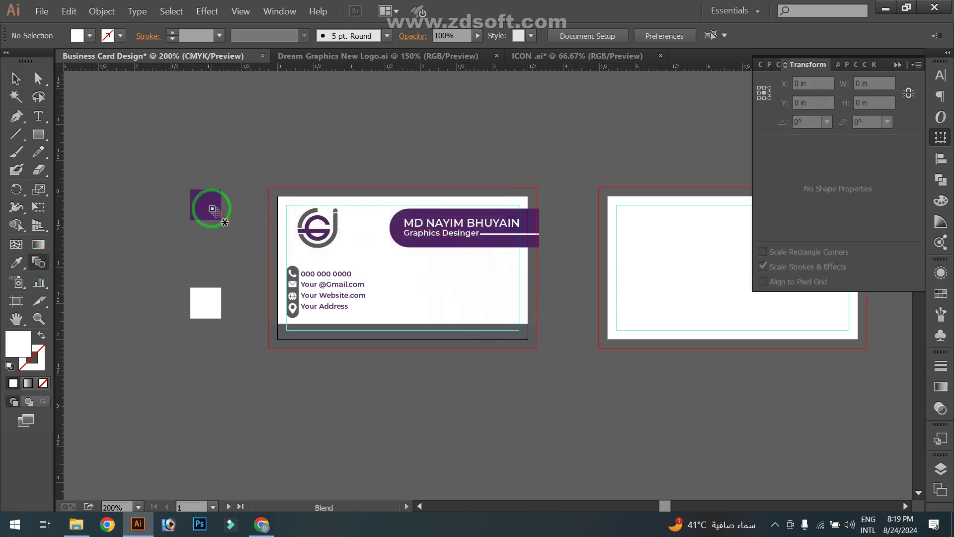
click(209, 301)
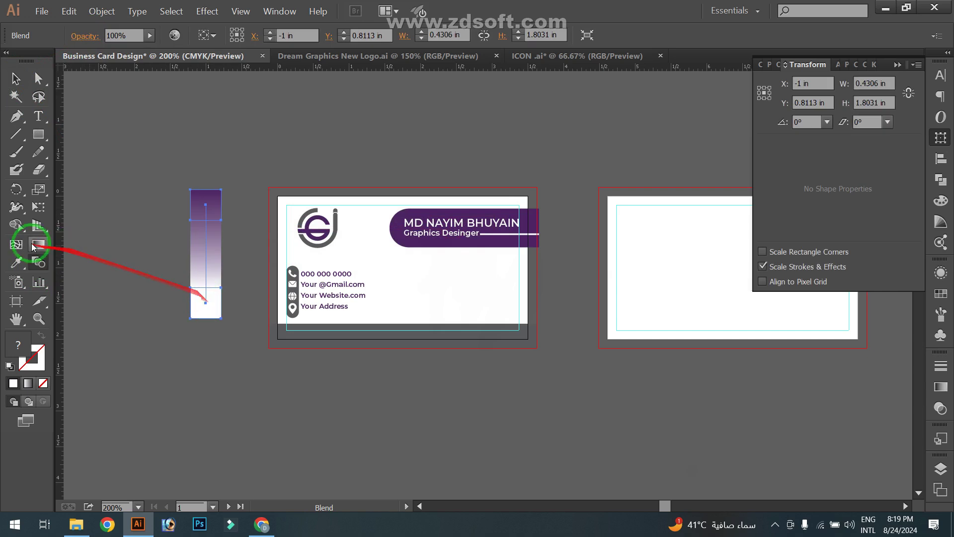
double_click(40, 264)
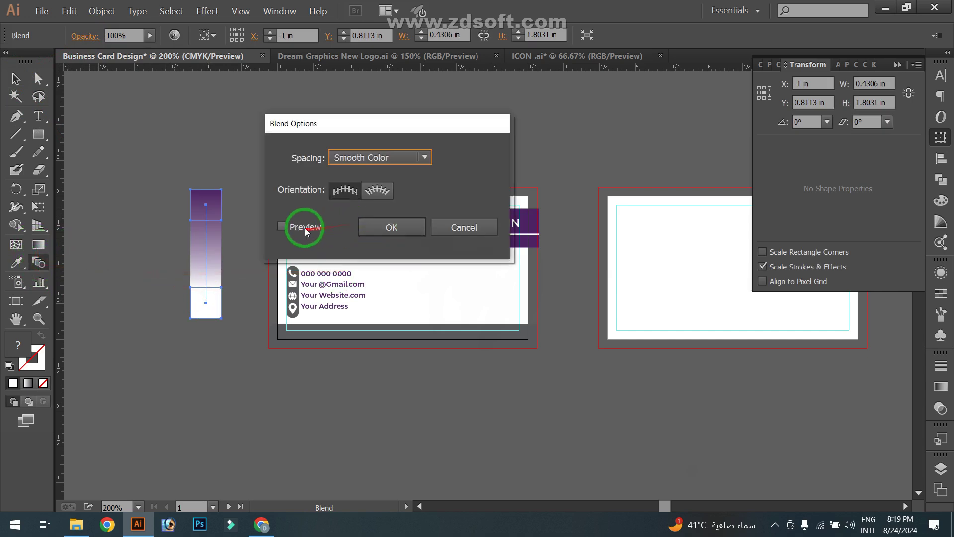
click(392, 159)
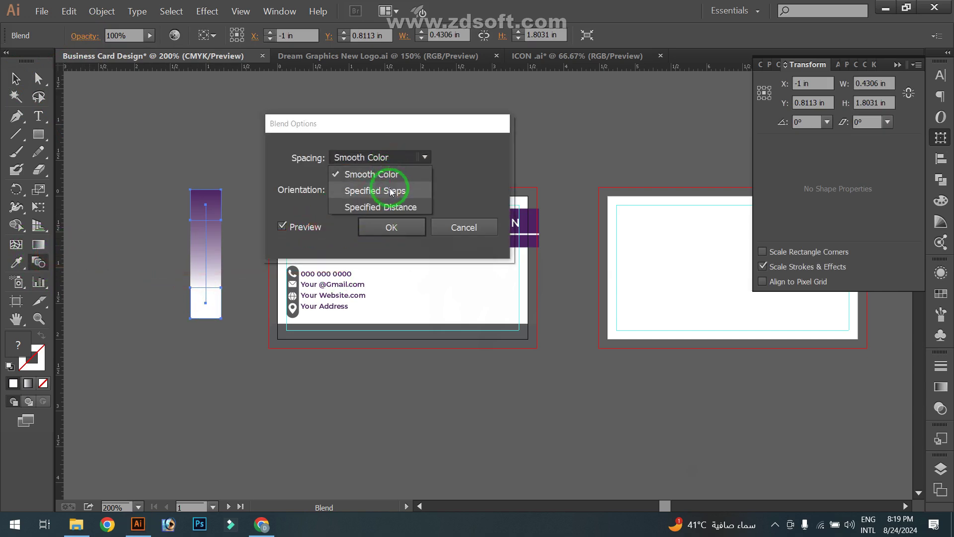
click(392, 191)
text(8)
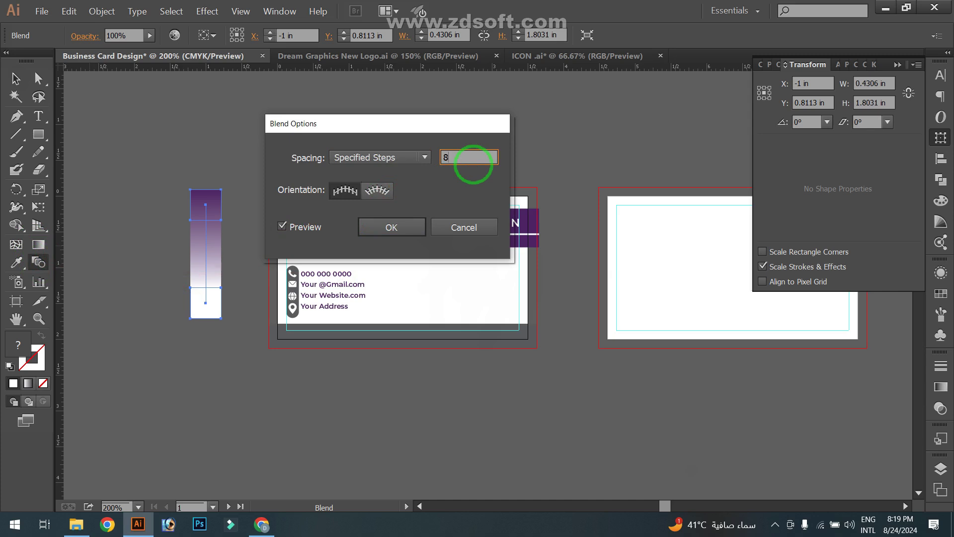
click(392, 227)
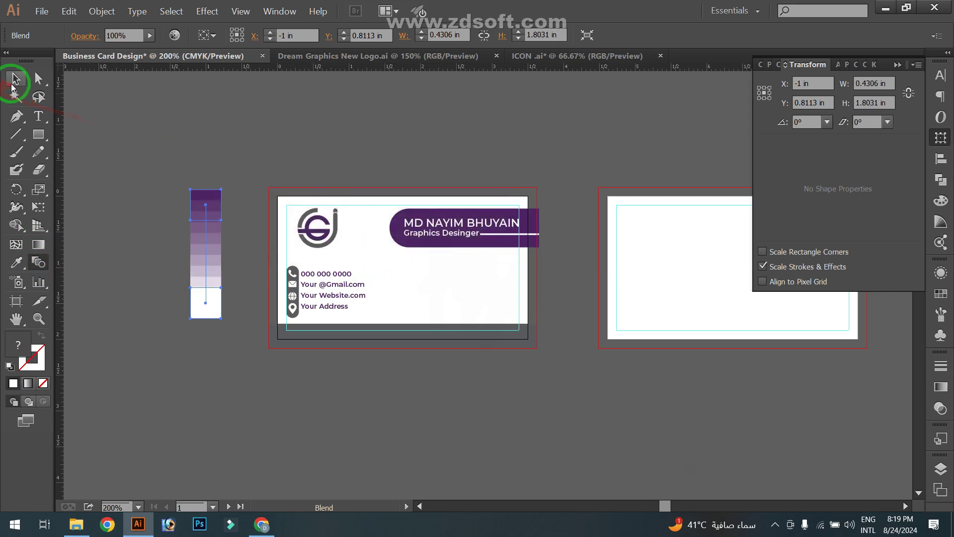
Draw vertical cut lines across the grey bottom strip and select them with the strip
click(383, 338)
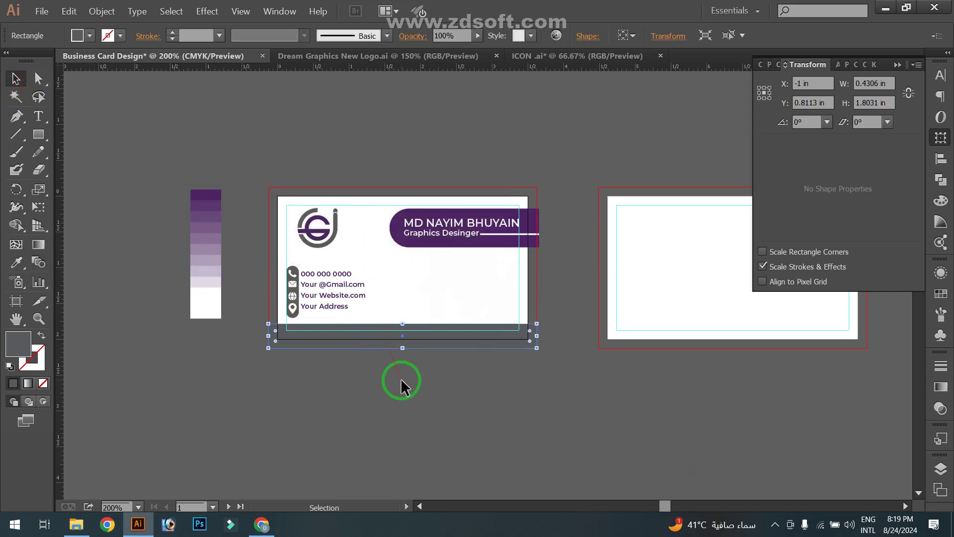
scroll(405, 388, up, 1)
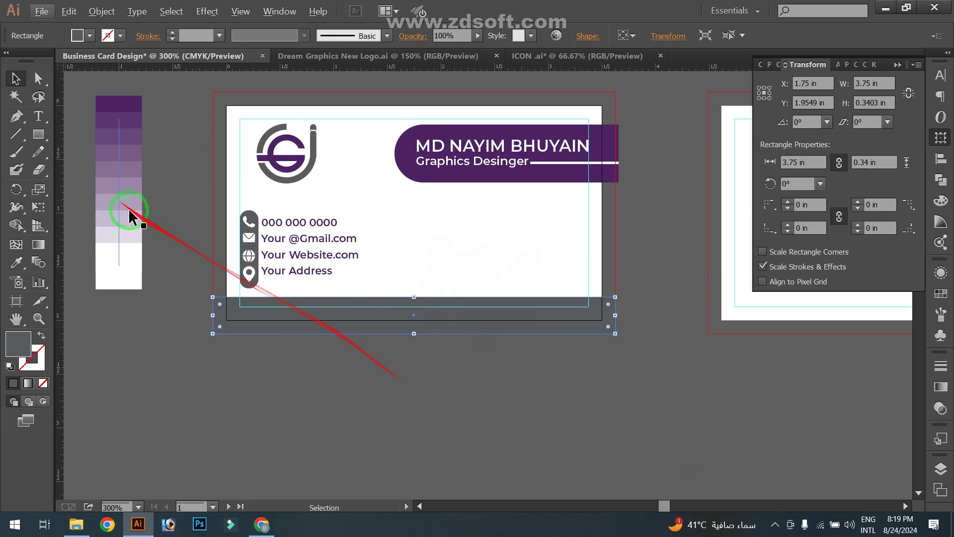
click(80, 189)
click(16, 134)
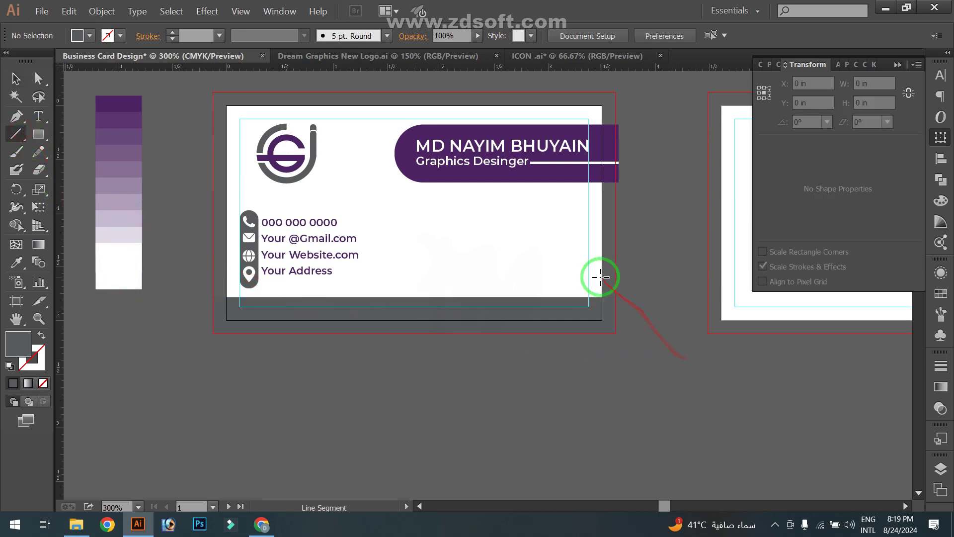
drag(601, 276, 581, 332)
click(15, 78)
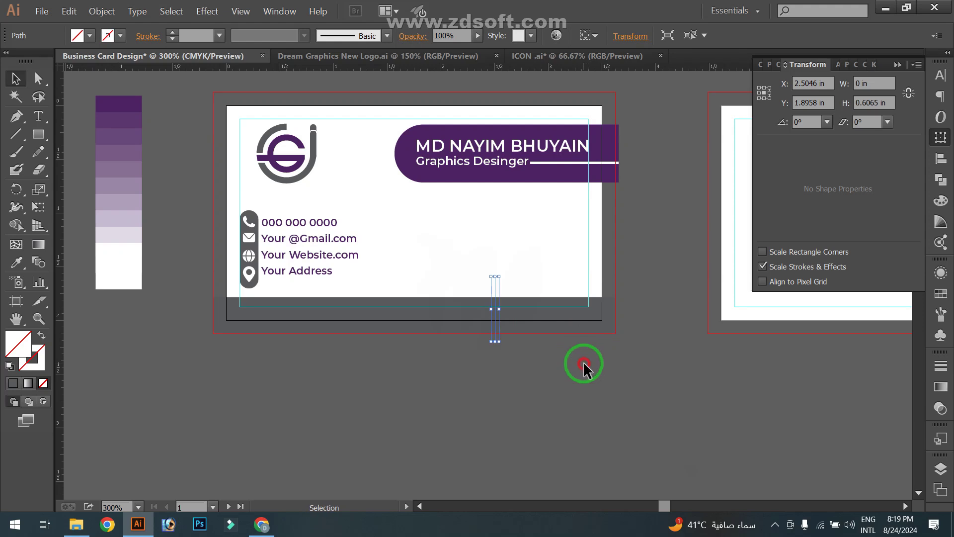
drag(473, 255, 635, 386)
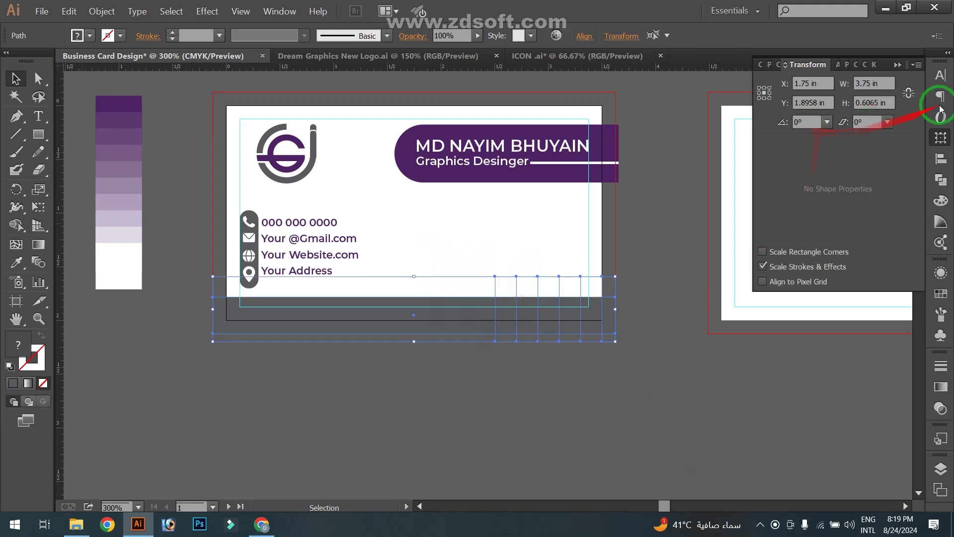
Split the strip along the lines with Pathfinder Divide and ungroup the pieces
click(945, 178)
click(769, 140)
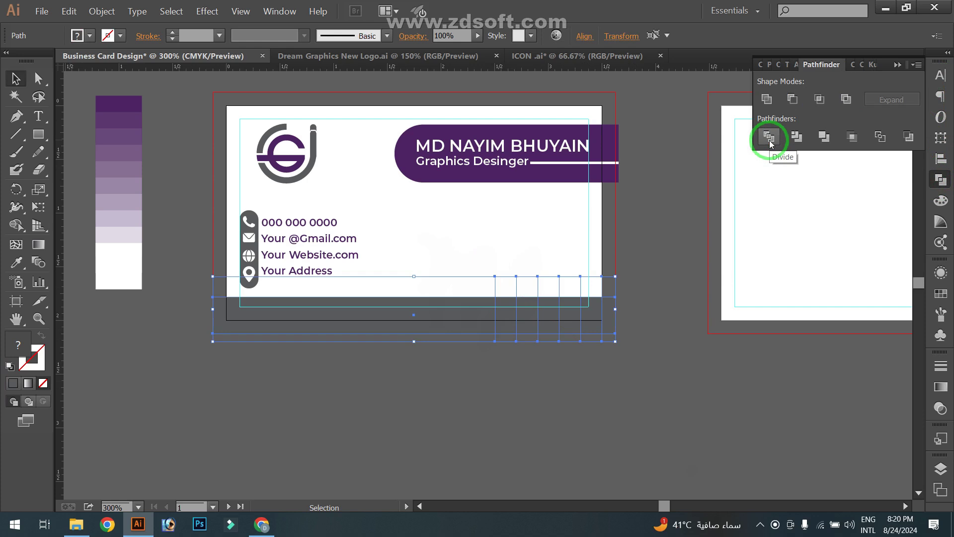
click(770, 144)
right_click(586, 320)
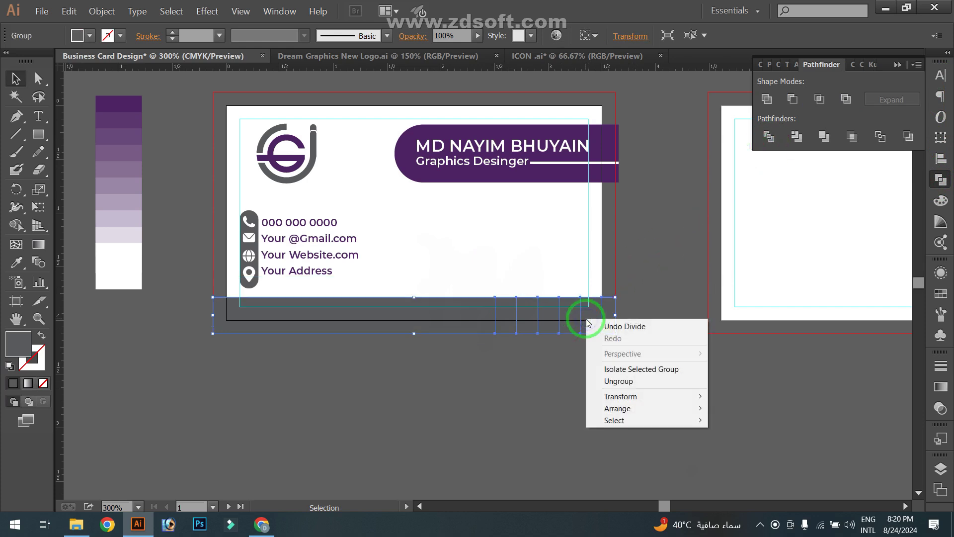
click(620, 381)
click(587, 380)
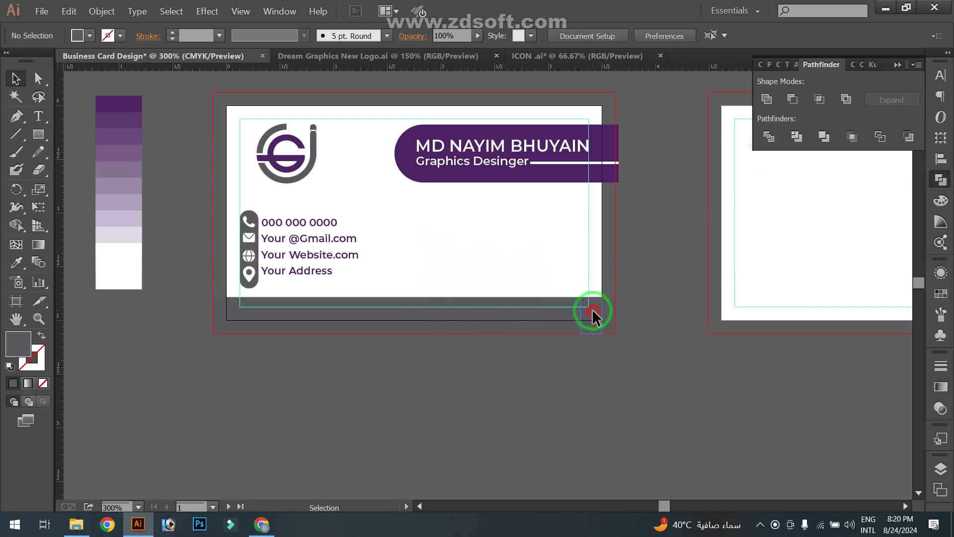
Eyedropper the darkest purple onto the corner piece and a lighter shade onto the next
click(592, 311)
click(17, 262)
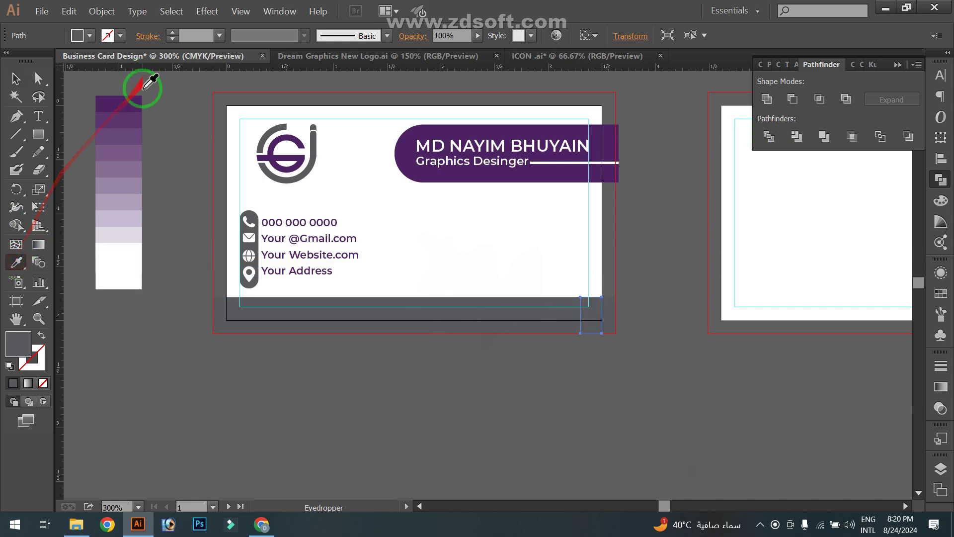
click(138, 99)
click(11, 78)
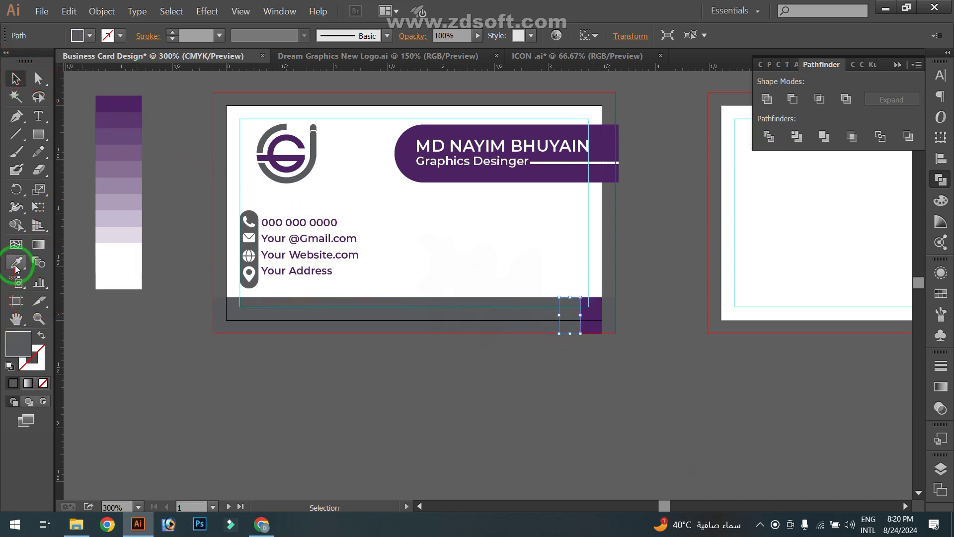
click(16, 264)
click(15, 78)
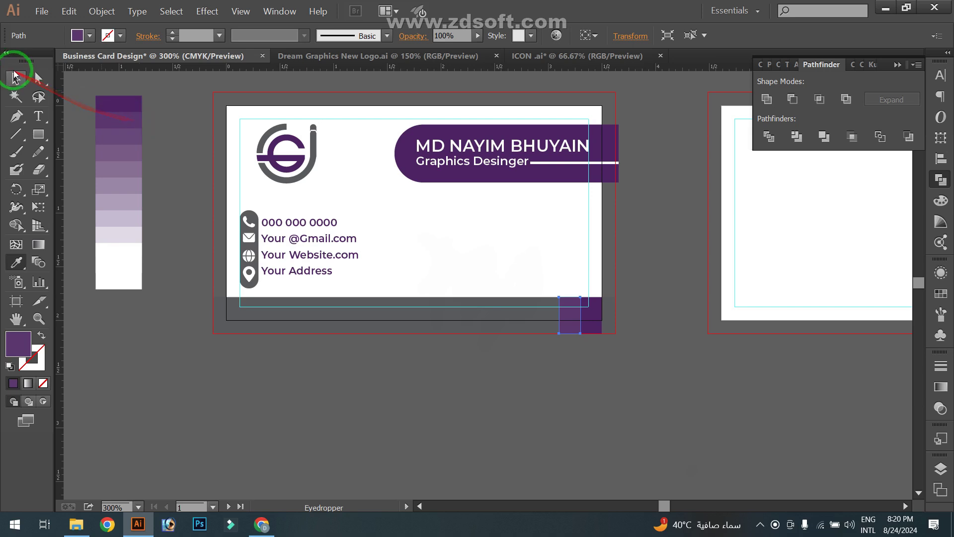
click(548, 318)
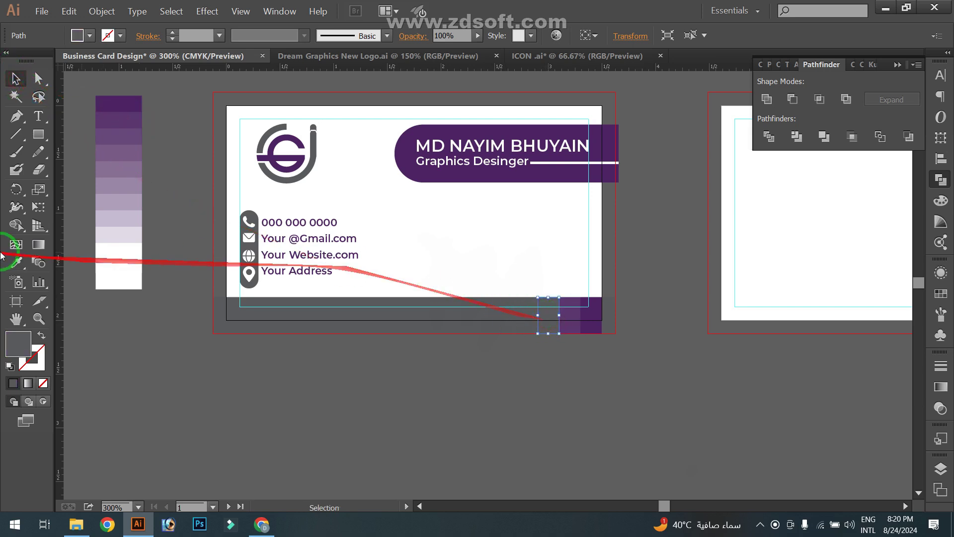
click(15, 262)
click(193, 200)
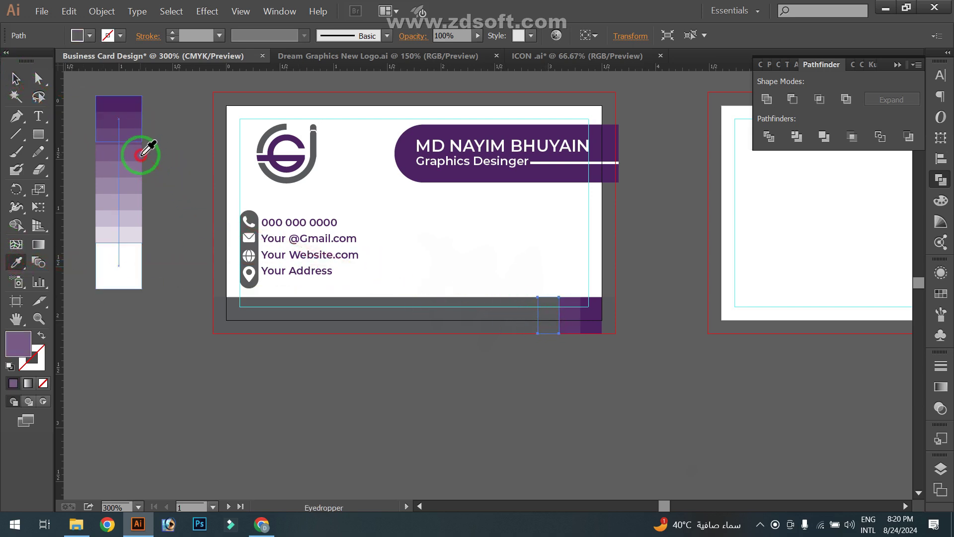
click(141, 155)
click(15, 79)
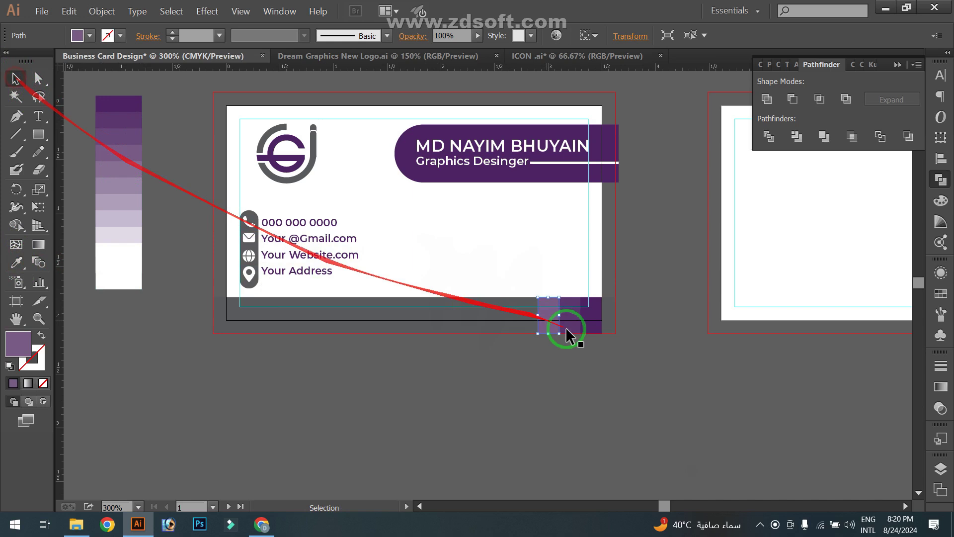
Fill the next two pieces leftward with progressively lighter purple shades from the blend
click(527, 321)
click(16, 262)
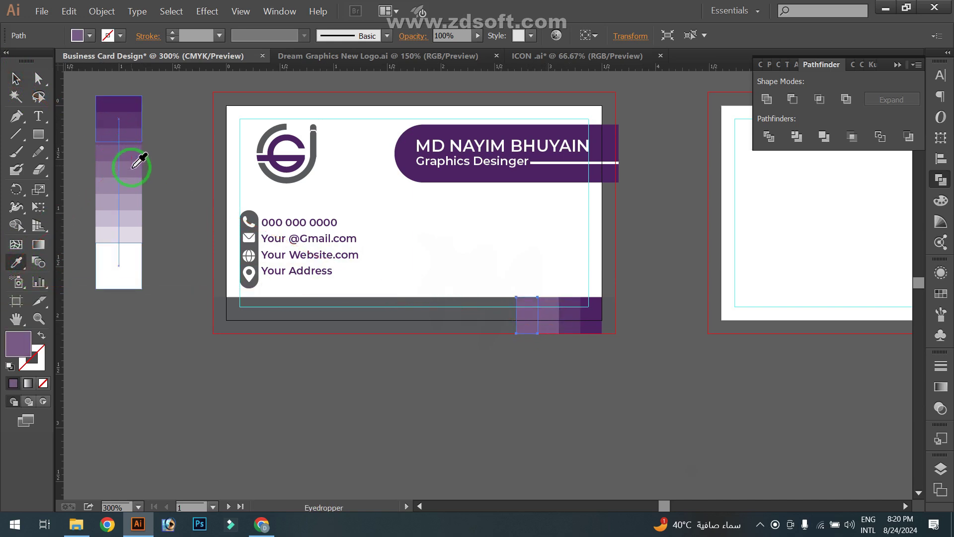
click(132, 168)
click(15, 78)
click(416, 401)
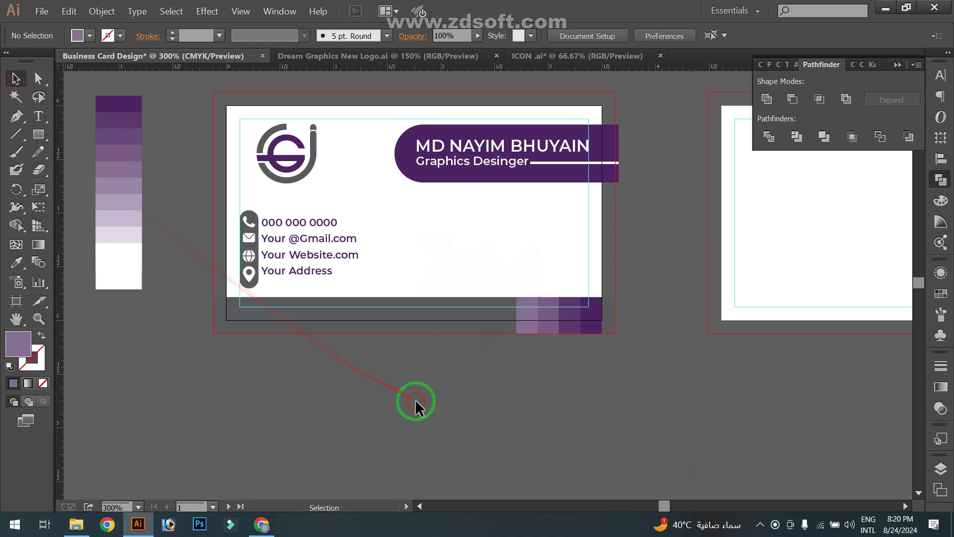
click(502, 325)
click(16, 262)
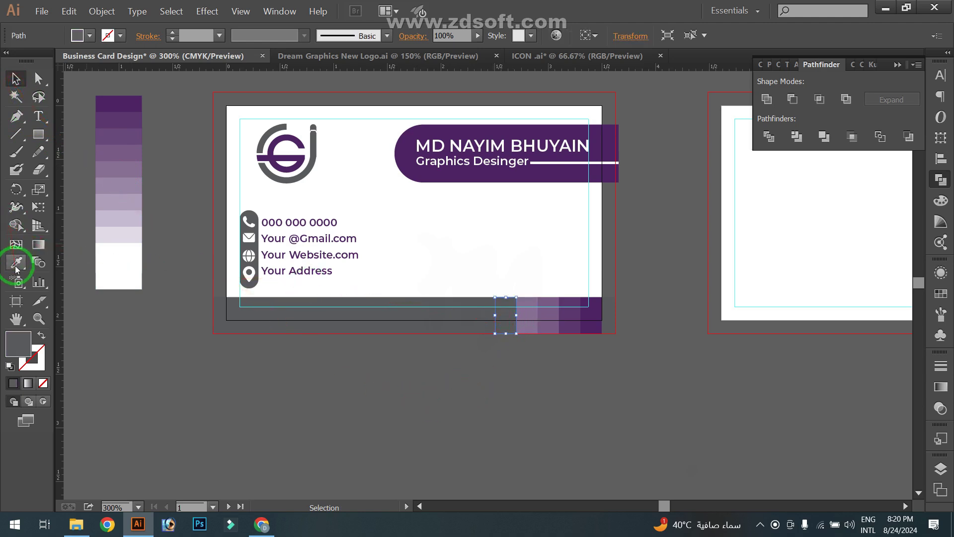
click(132, 188)
click(14, 78)
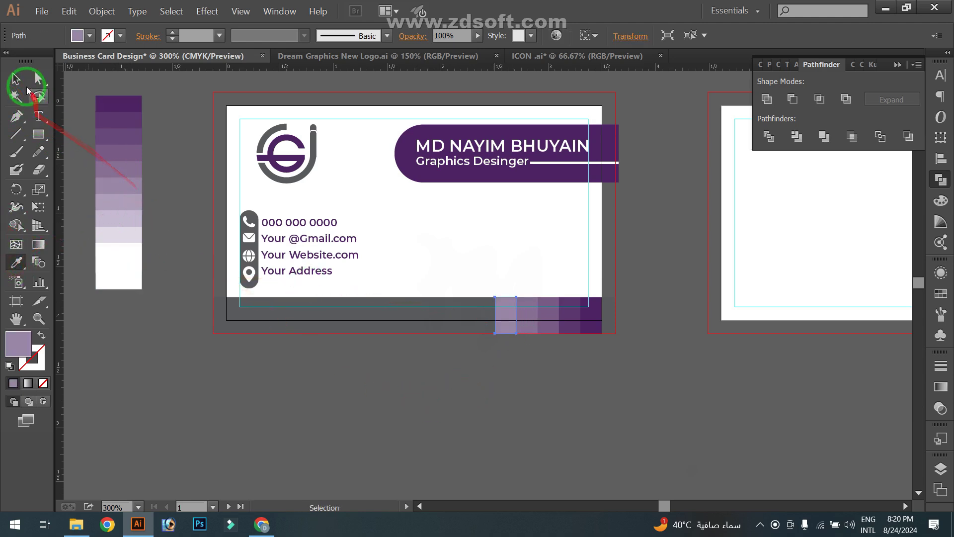
click(485, 343)
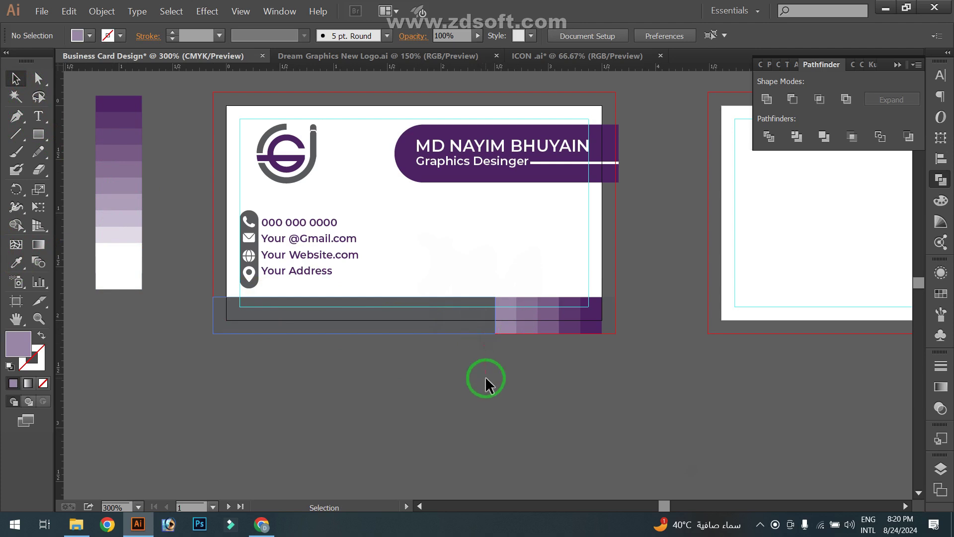
click(136, 249)
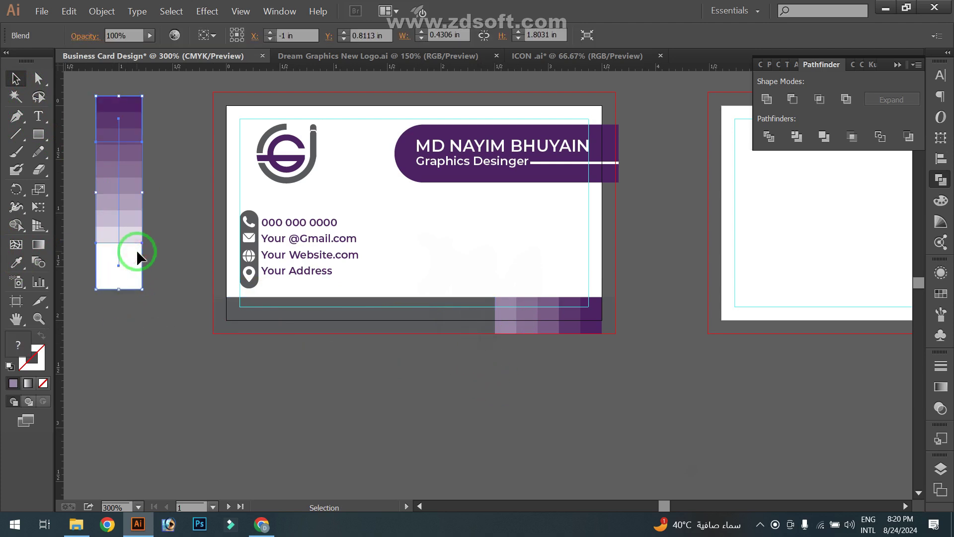
Delete the purple swatch column and copy the logo onto the back card
key(Delete)
scroll(476, 215, down, 2)
drag(506, 254, 361, 285)
click(243, 222)
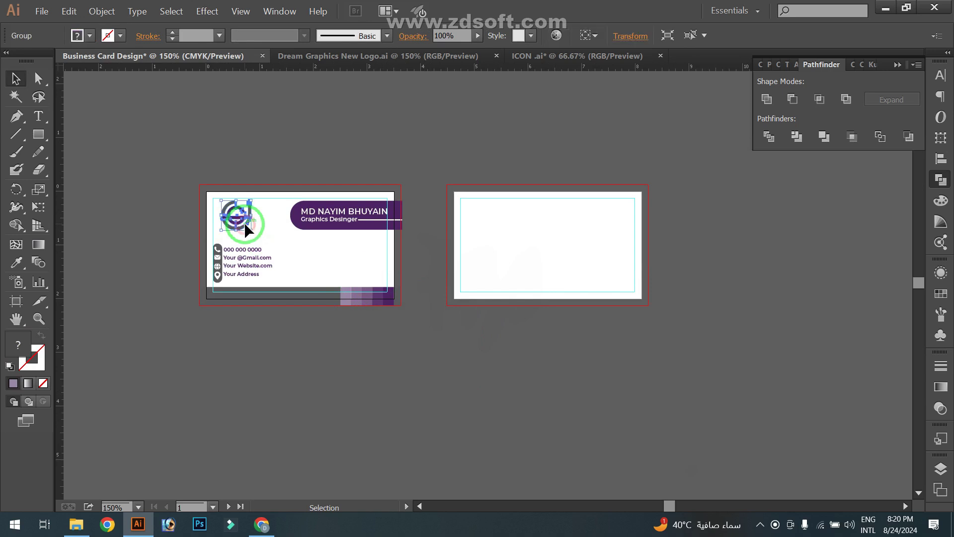
drag(243, 222, 570, 259)
Centre the logo horizontally and vertically on the back card using Align to Artboard
click(942, 98)
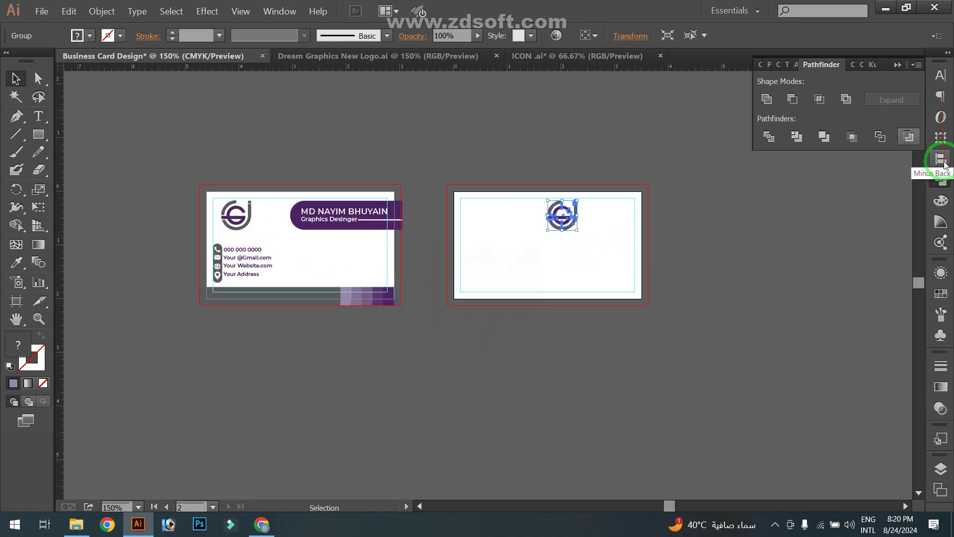
click(940, 158)
click(903, 184)
click(875, 235)
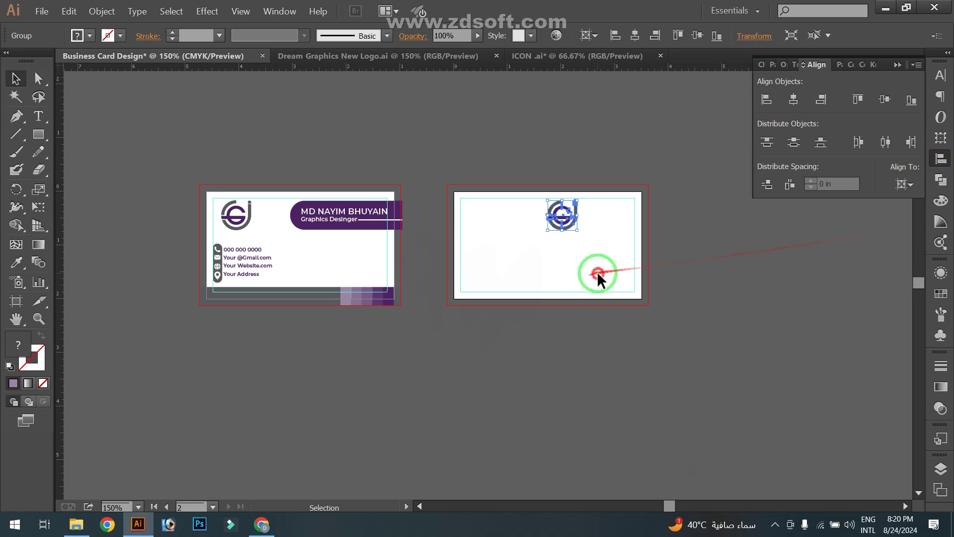
click(596, 271)
click(575, 230)
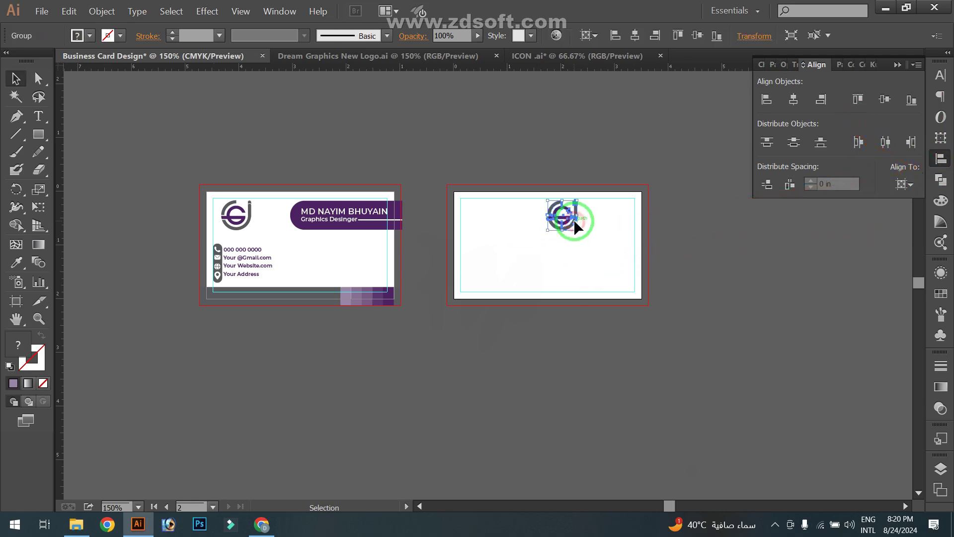
click(903, 185)
click(858, 236)
click(794, 141)
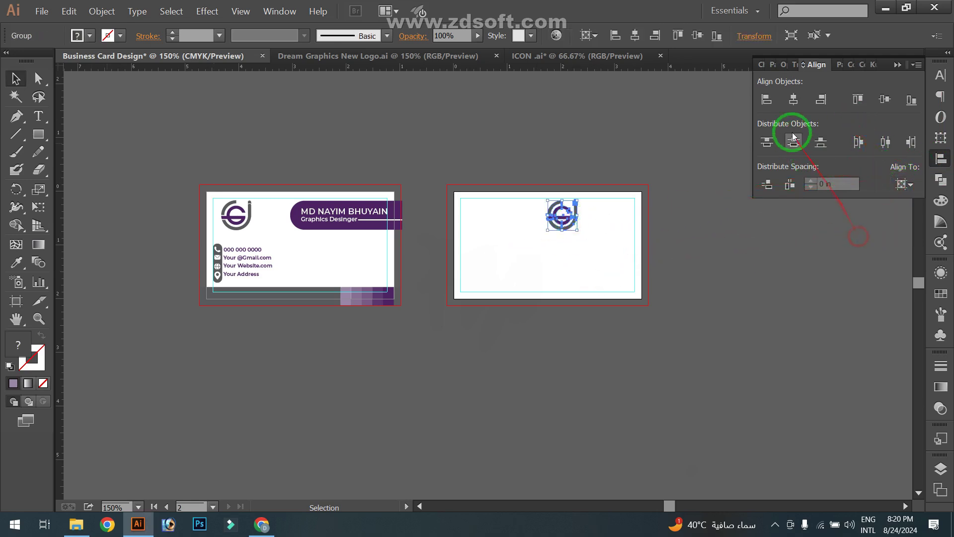
click(794, 101)
Move the logo straight up toward the top of the back card
click(885, 99)
click(738, 254)
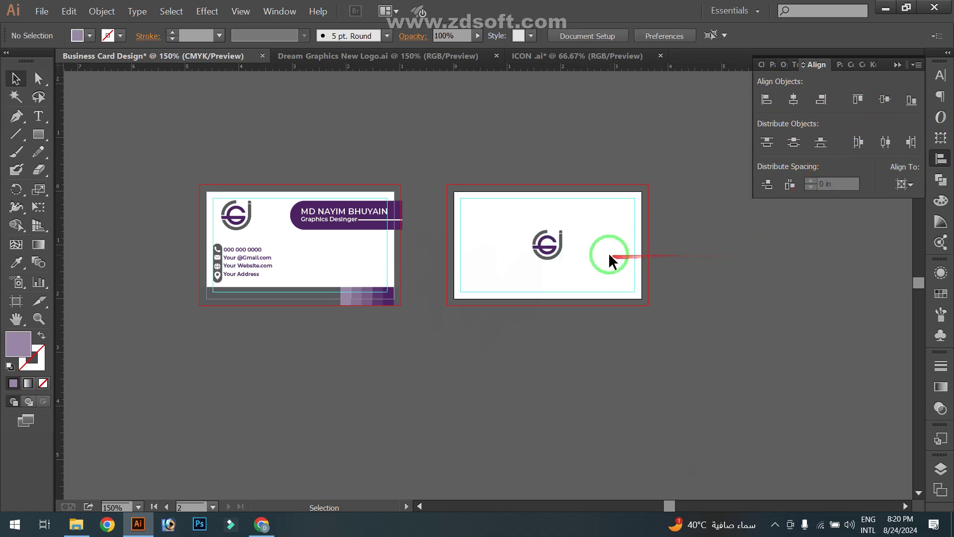
scroll(574, 251, up, 2)
click(508, 251)
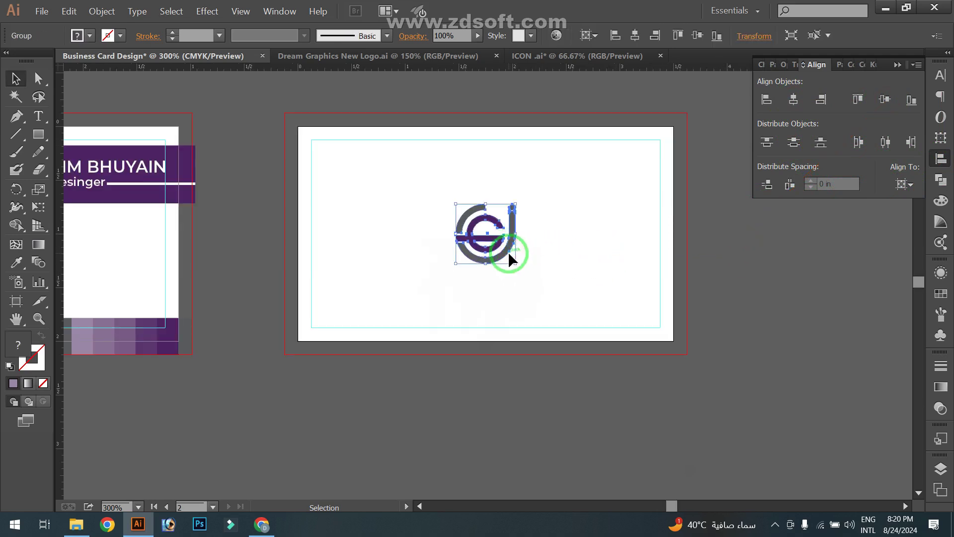
drag(508, 252, 506, 197)
Eyedrop the logo's purple onto the copied name text below the card
click(519, 253)
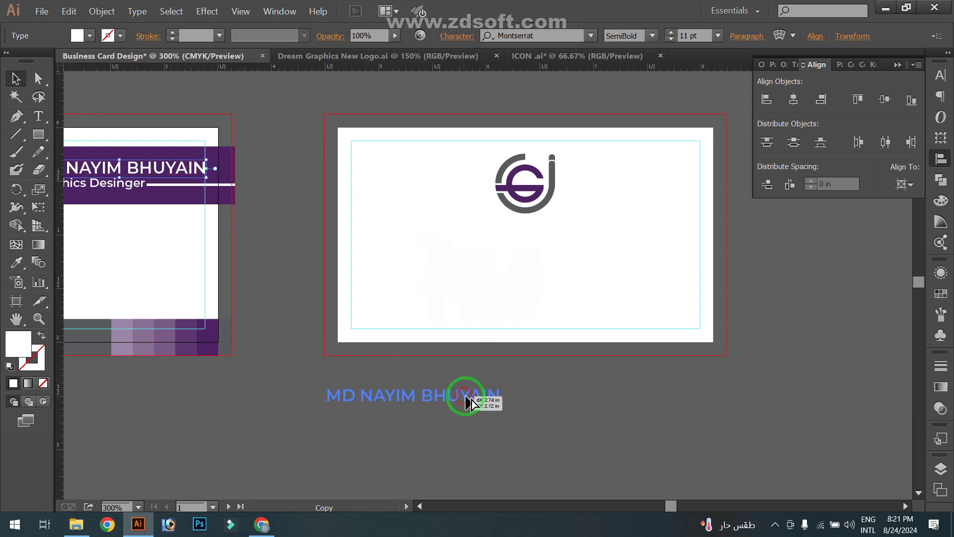
key(i)
click(529, 177)
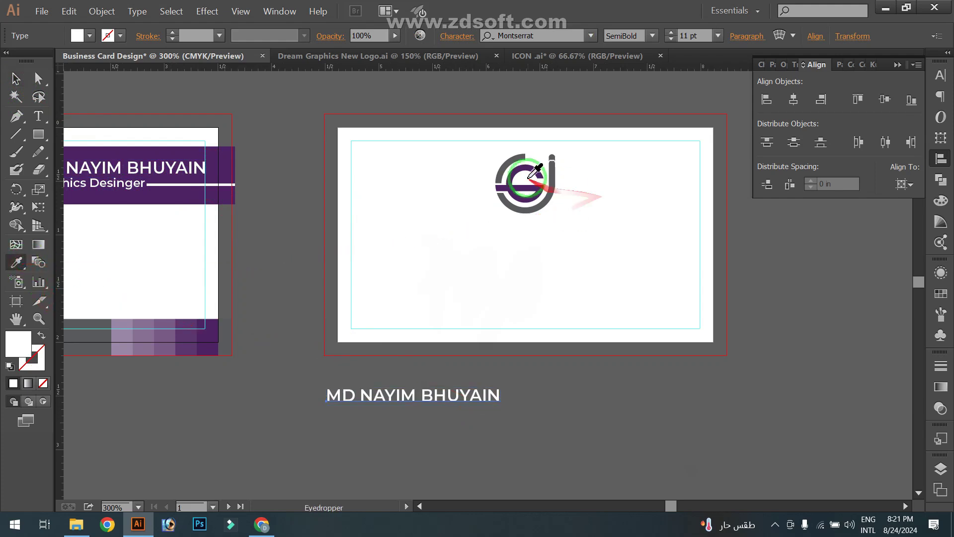
click(518, 175)
click(16, 78)
Replace the copied text's wording with 'DREAM GRAPHICS'
double_click(406, 402)
key(ctrl+a)
key(BackSpace)
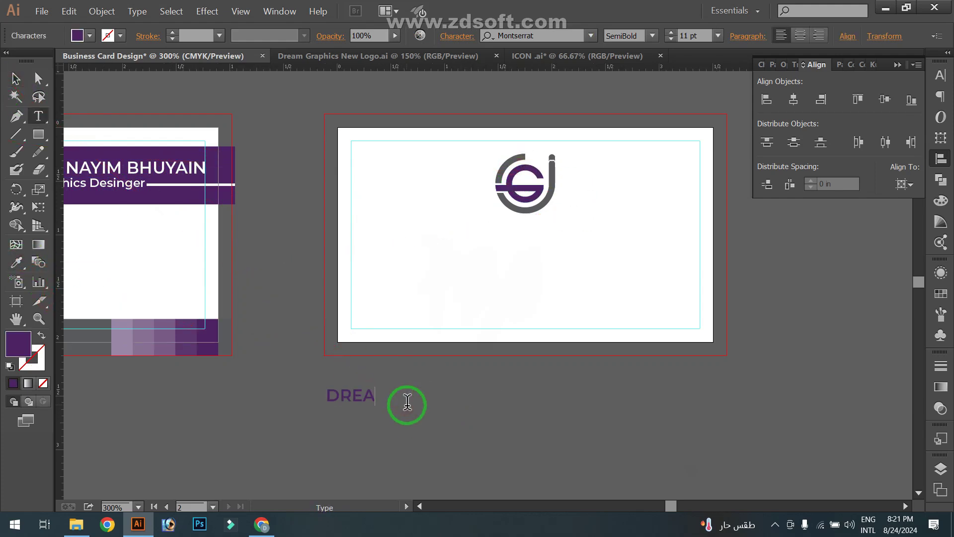
text(DREAM GRAPHICS)
click(16, 79)
Make DREAM GRAPHICS ExtraBold 12 pt and place it under the logo on the back card
click(652, 36)
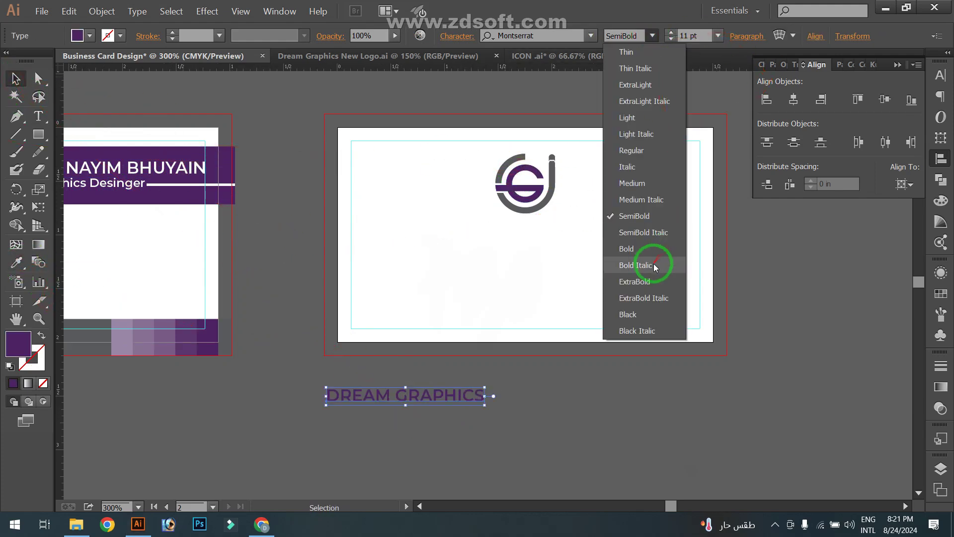
click(651, 261)
click(718, 36)
click(731, 160)
click(572, 279)
drag(578, 236, 573, 235)
click(539, 287)
Drag the front card's bottom bar pieces onto the back card
drag(532, 288, 577, 284)
scroll(584, 284, down, 2)
drag(361, 286, 669, 313)
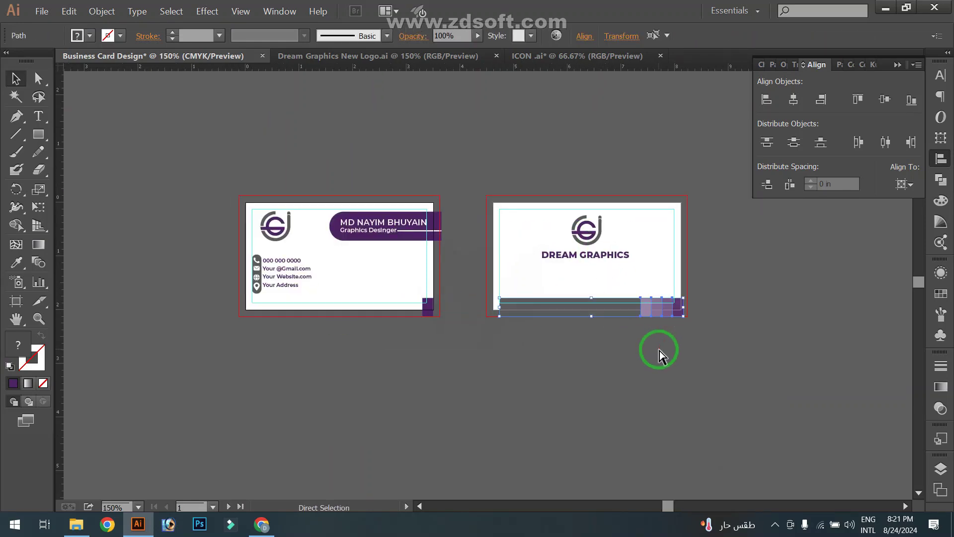
Undo the bar move, then copy the front's bottom bar and Paste in Place on the back card
key(ctrl+z)
drag(226, 296, 440, 321)
click(445, 357)
scroll(445, 358, up, 1)
drag(417, 372, 490, 378)
drag(234, 319, 485, 334)
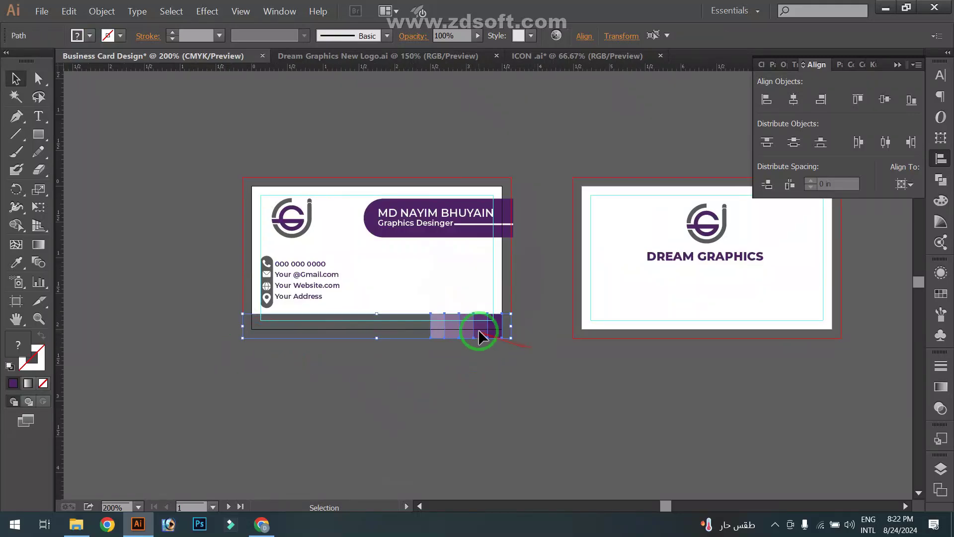
right_click(474, 327)
click(475, 327)
drag(207, 323, 539, 379)
click(73, 12)
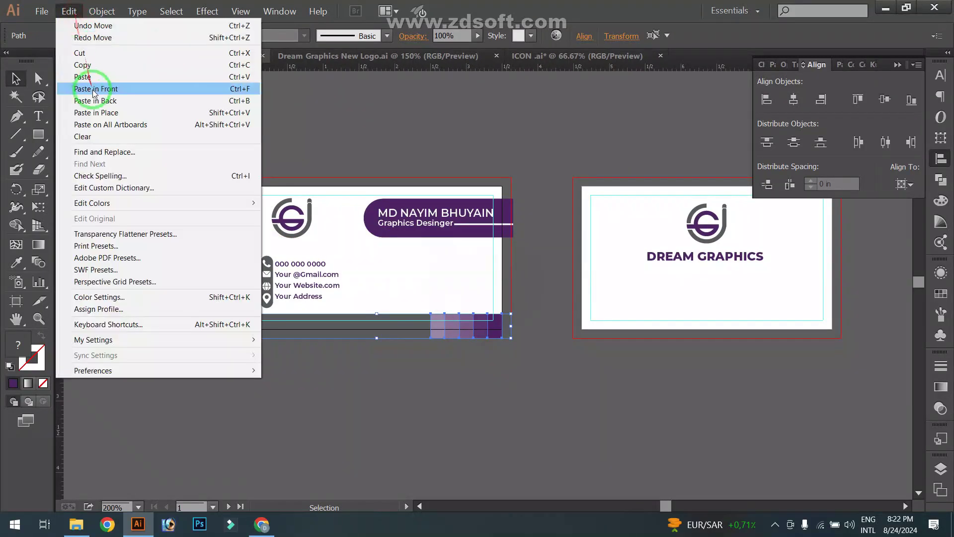
click(106, 112)
Draw a purple rectangle over the word GRAPHICS on the back card
drag(708, 389, 570, 389)
click(584, 358)
scroll(617, 288, up, 1)
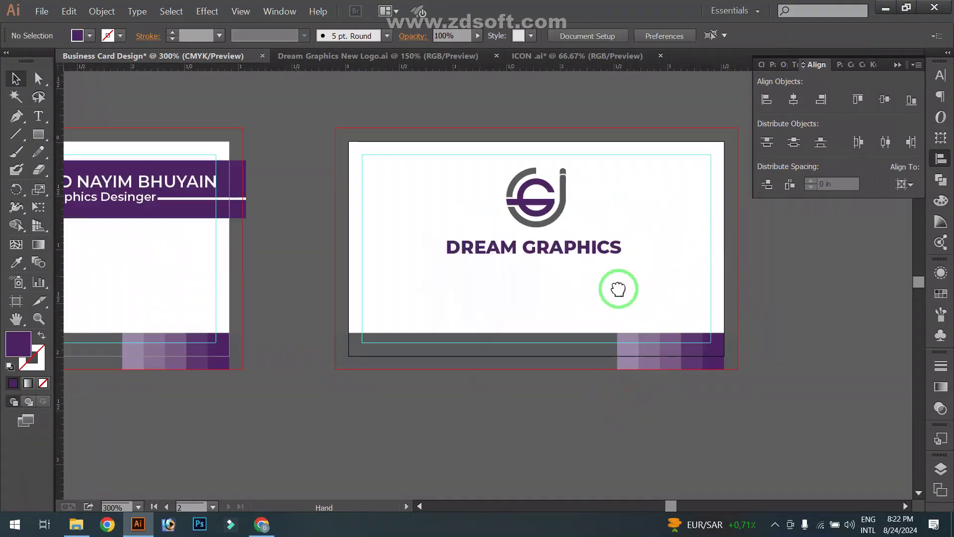
drag(610, 224, 608, 247)
key(m)
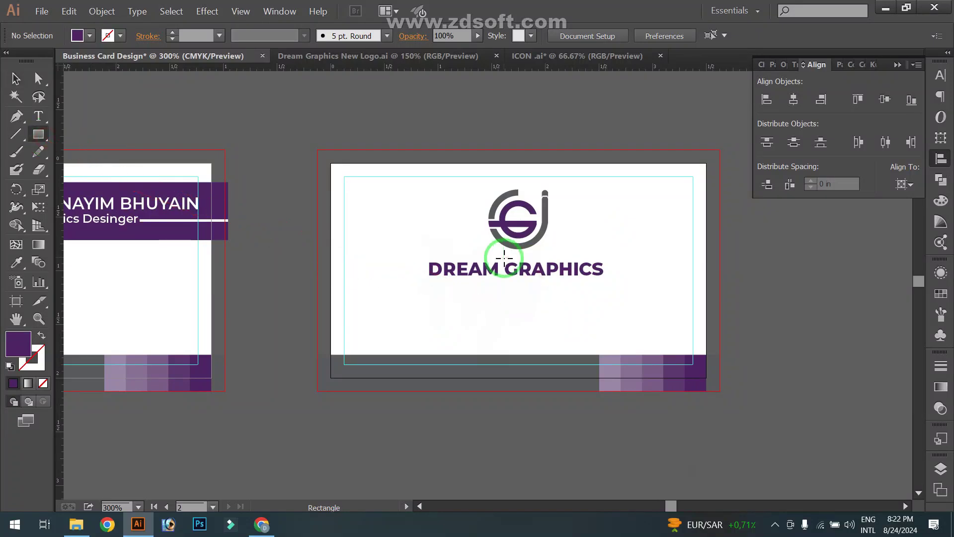
drag(503, 257, 606, 283)
click(17, 264)
Turn the word GRAPHICS in DREAM GRAPHICS white
click(15, 81)
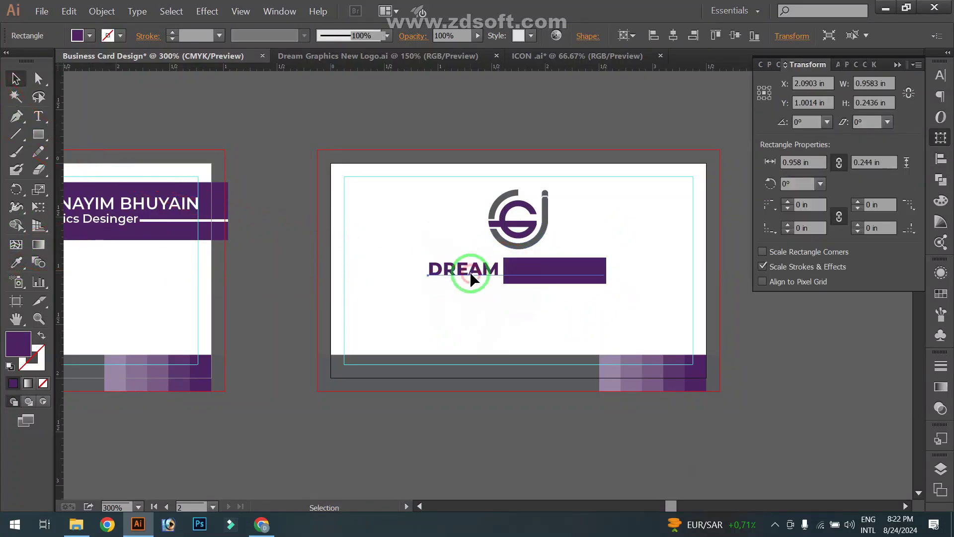
click(471, 275)
click(43, 115)
drag(504, 268, 597, 248)
click(17, 263)
click(89, 36)
click(31, 61)
click(90, 37)
click(16, 78)
click(272, 110)
scroll(636, 293, up, 1)
Widen the purple rectangle slightly to the left
click(423, 220)
drag(419, 218, 417, 219)
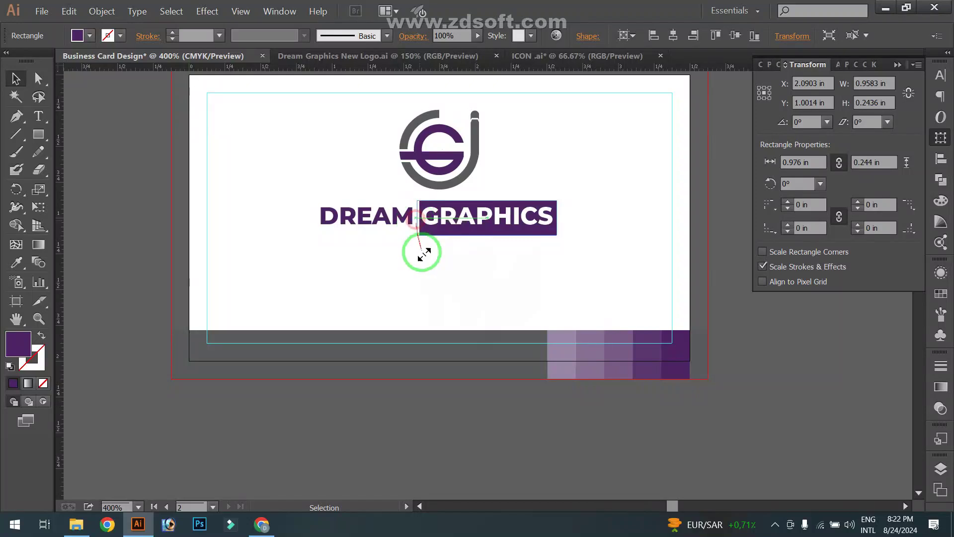
click(460, 258)
scroll(469, 263, down, 2)
Centre the logo and DREAM GRAPHICS horizontally relative to the artboard
drag(483, 271, 408, 191)
click(940, 159)
click(904, 184)
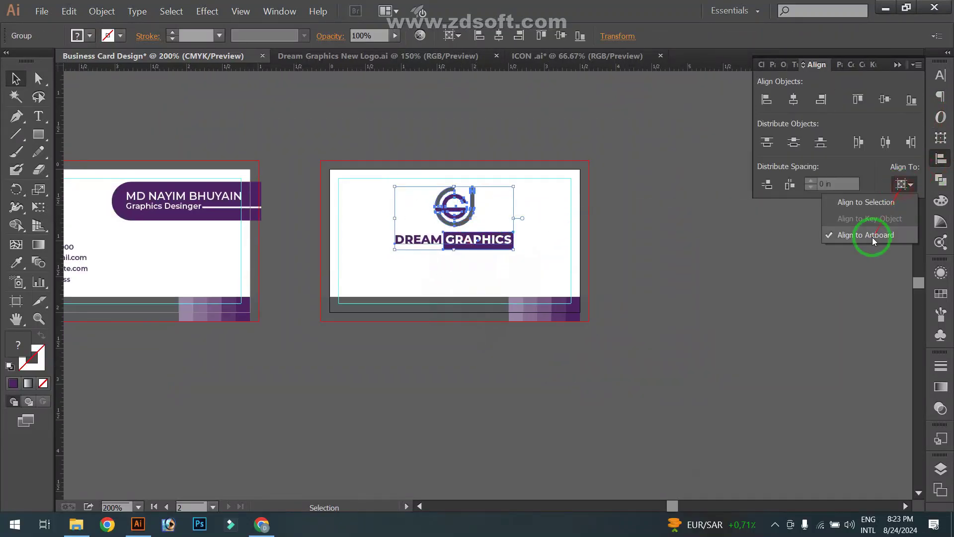
click(871, 293)
click(793, 99)
click(724, 297)
scroll(725, 296, down, 2)
drag(720, 293, 730, 295)
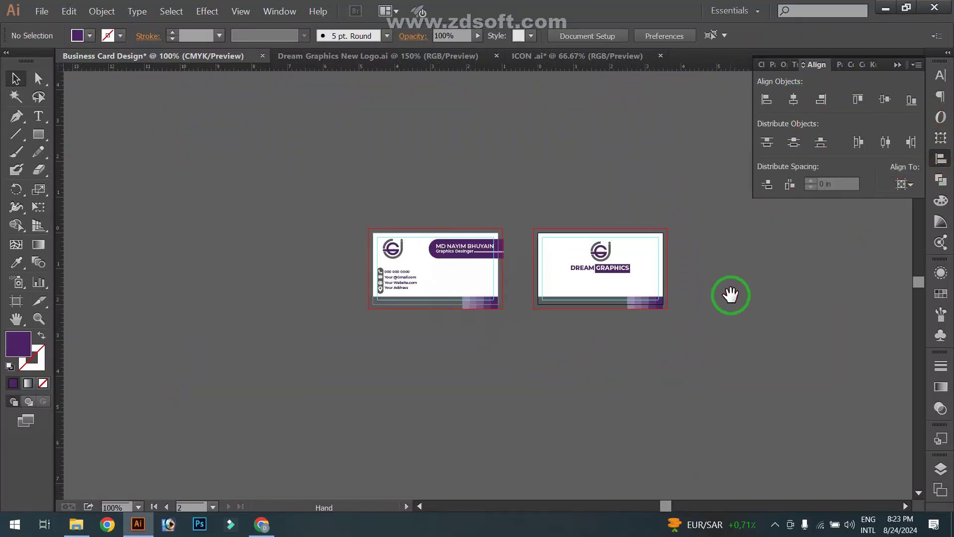
scroll(730, 298, up, 1)
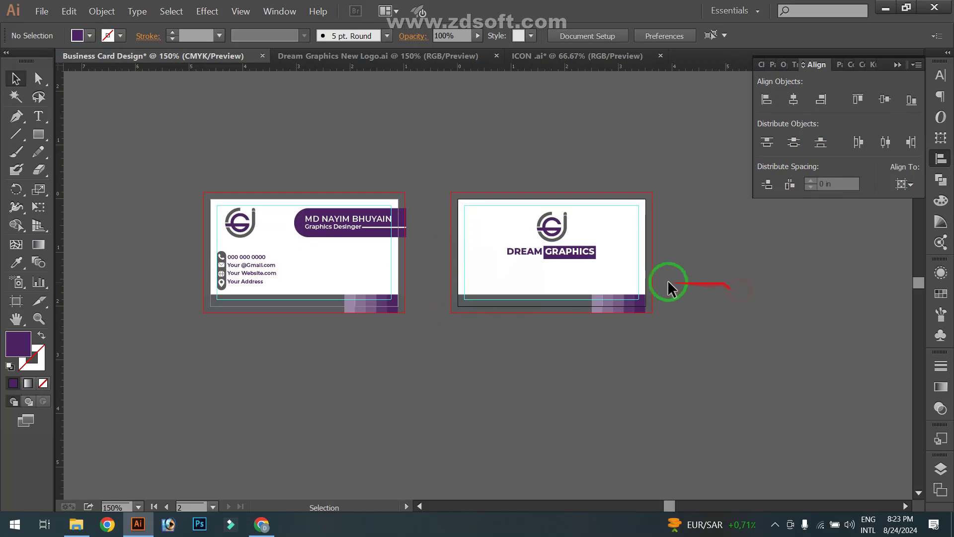
drag(371, 143, 377, 156)
Export the document as JPEG to the Desktop with Use Artboards ticked
click(42, 12)
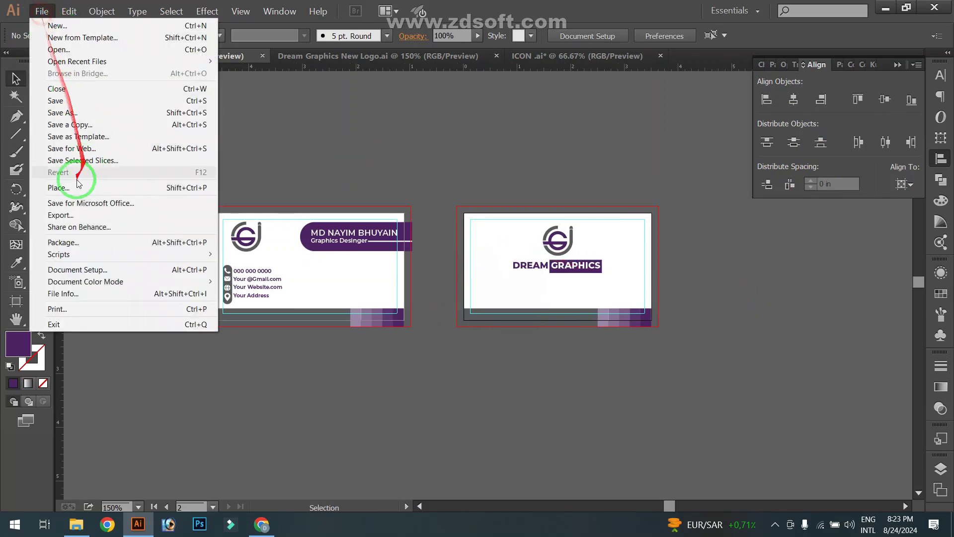
click(155, 220)
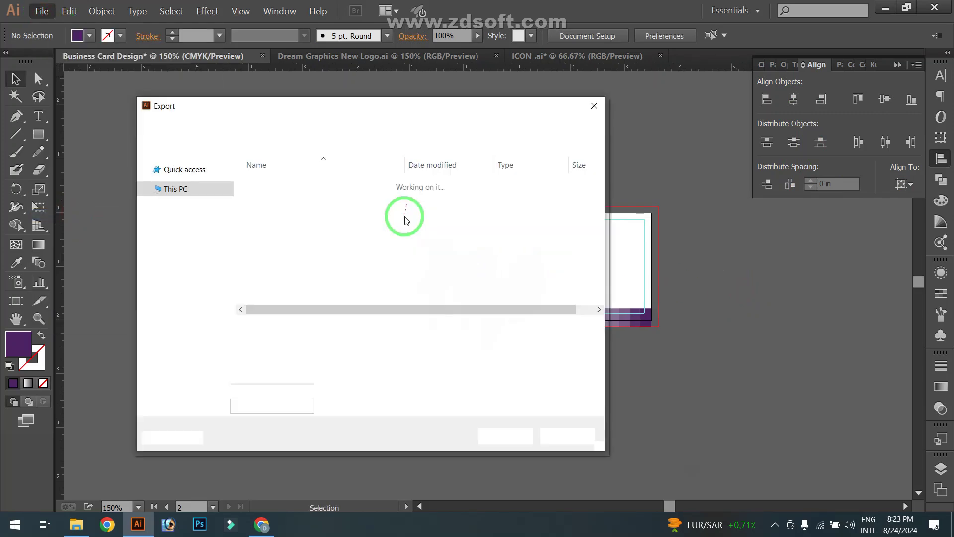
click(310, 344)
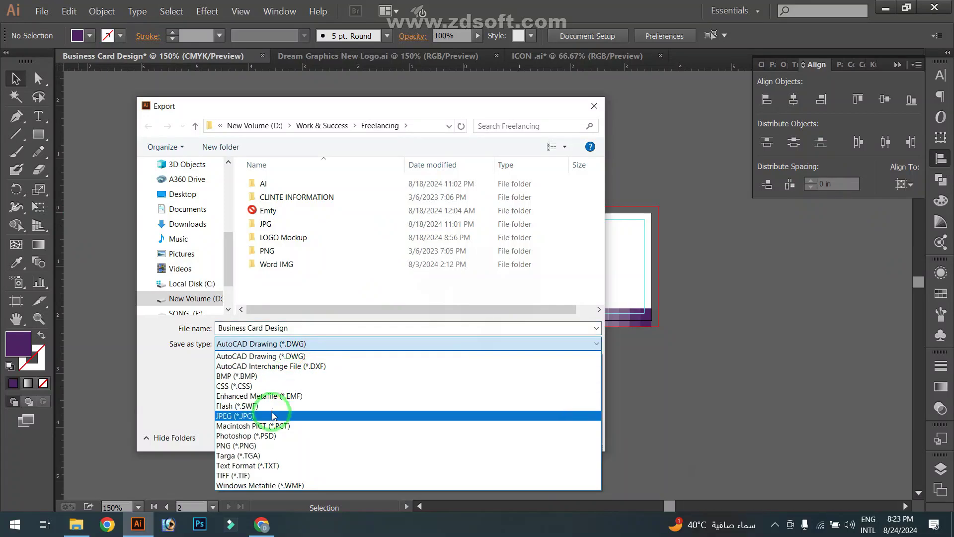
click(258, 415)
click(234, 363)
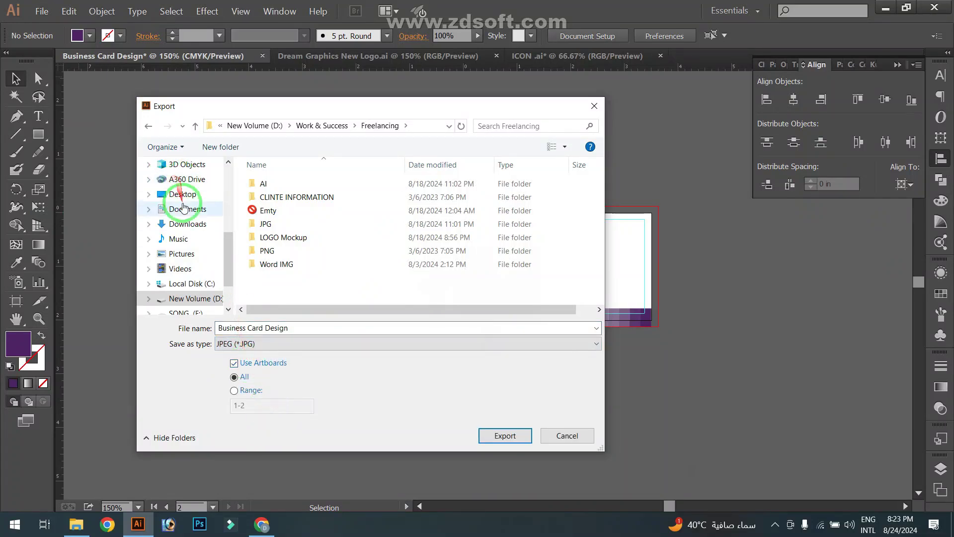
click(182, 195)
click(500, 436)
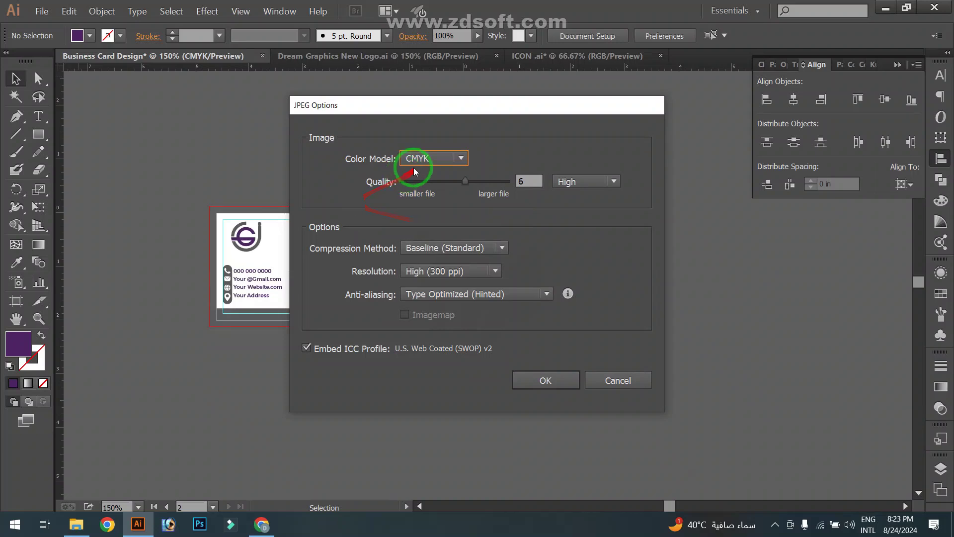
Set the JPEG options to RGB and Maximum quality, confirm, and show the desktop
click(433, 159)
click(424, 175)
click(566, 181)
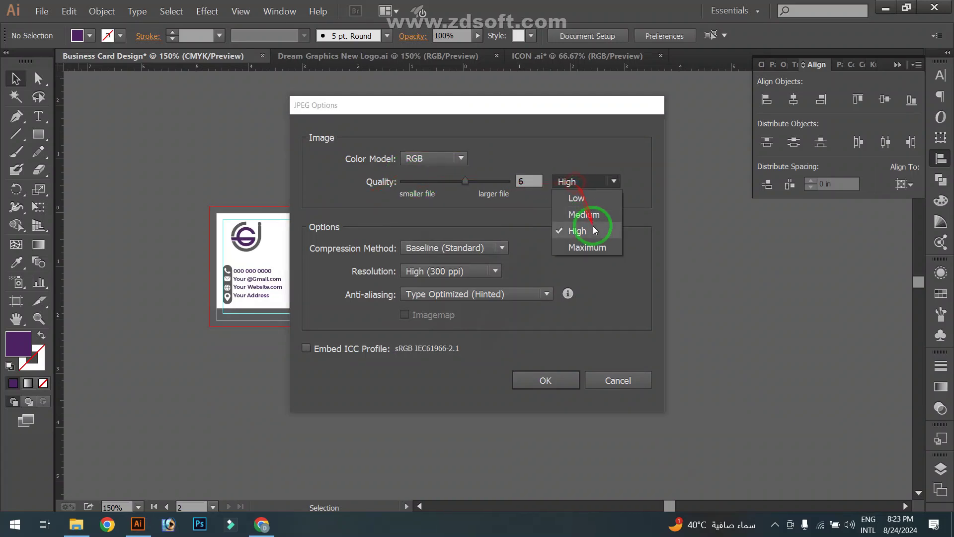
click(588, 248)
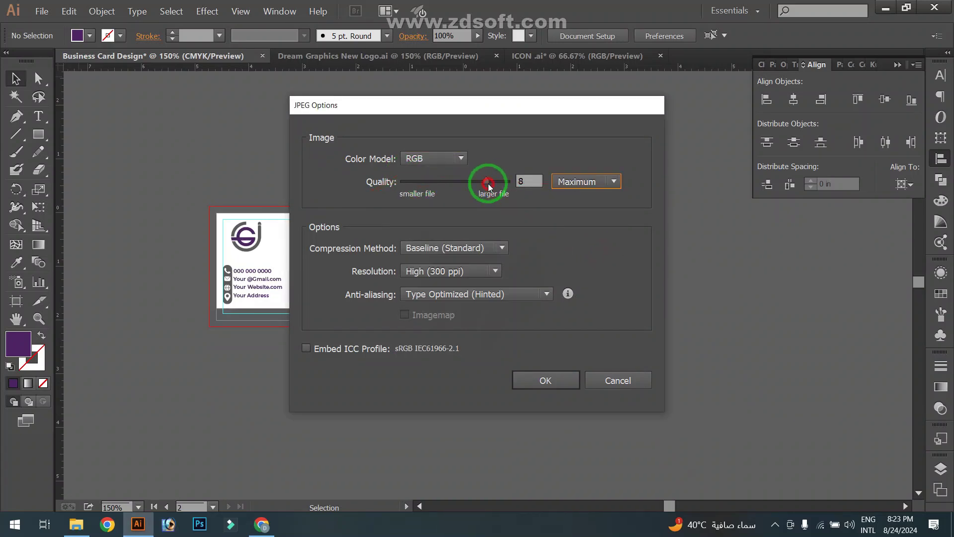
click(548, 383)
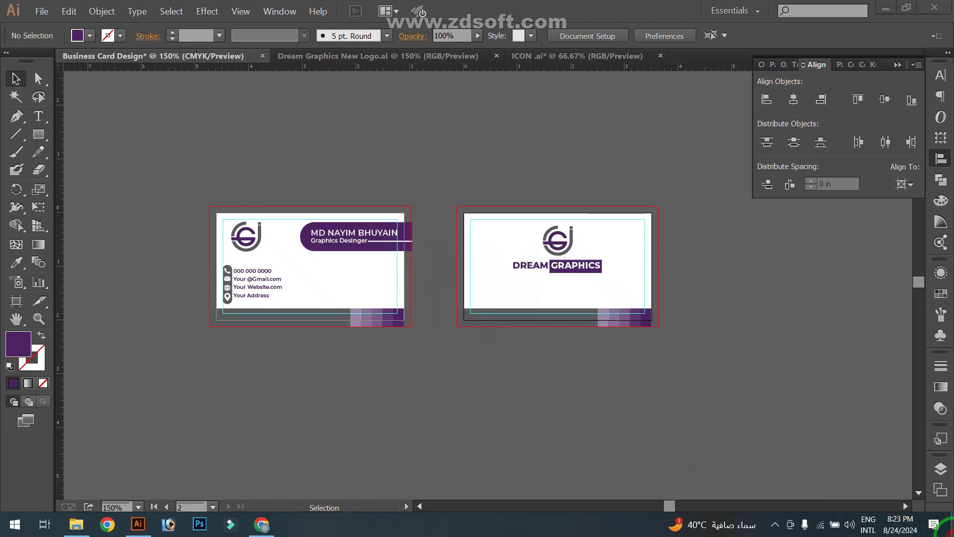
click(950, 528)
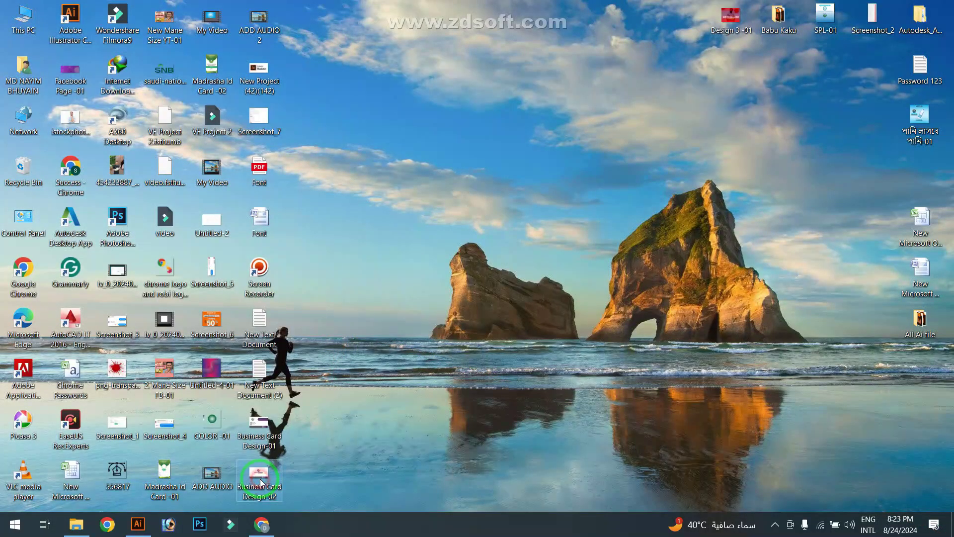